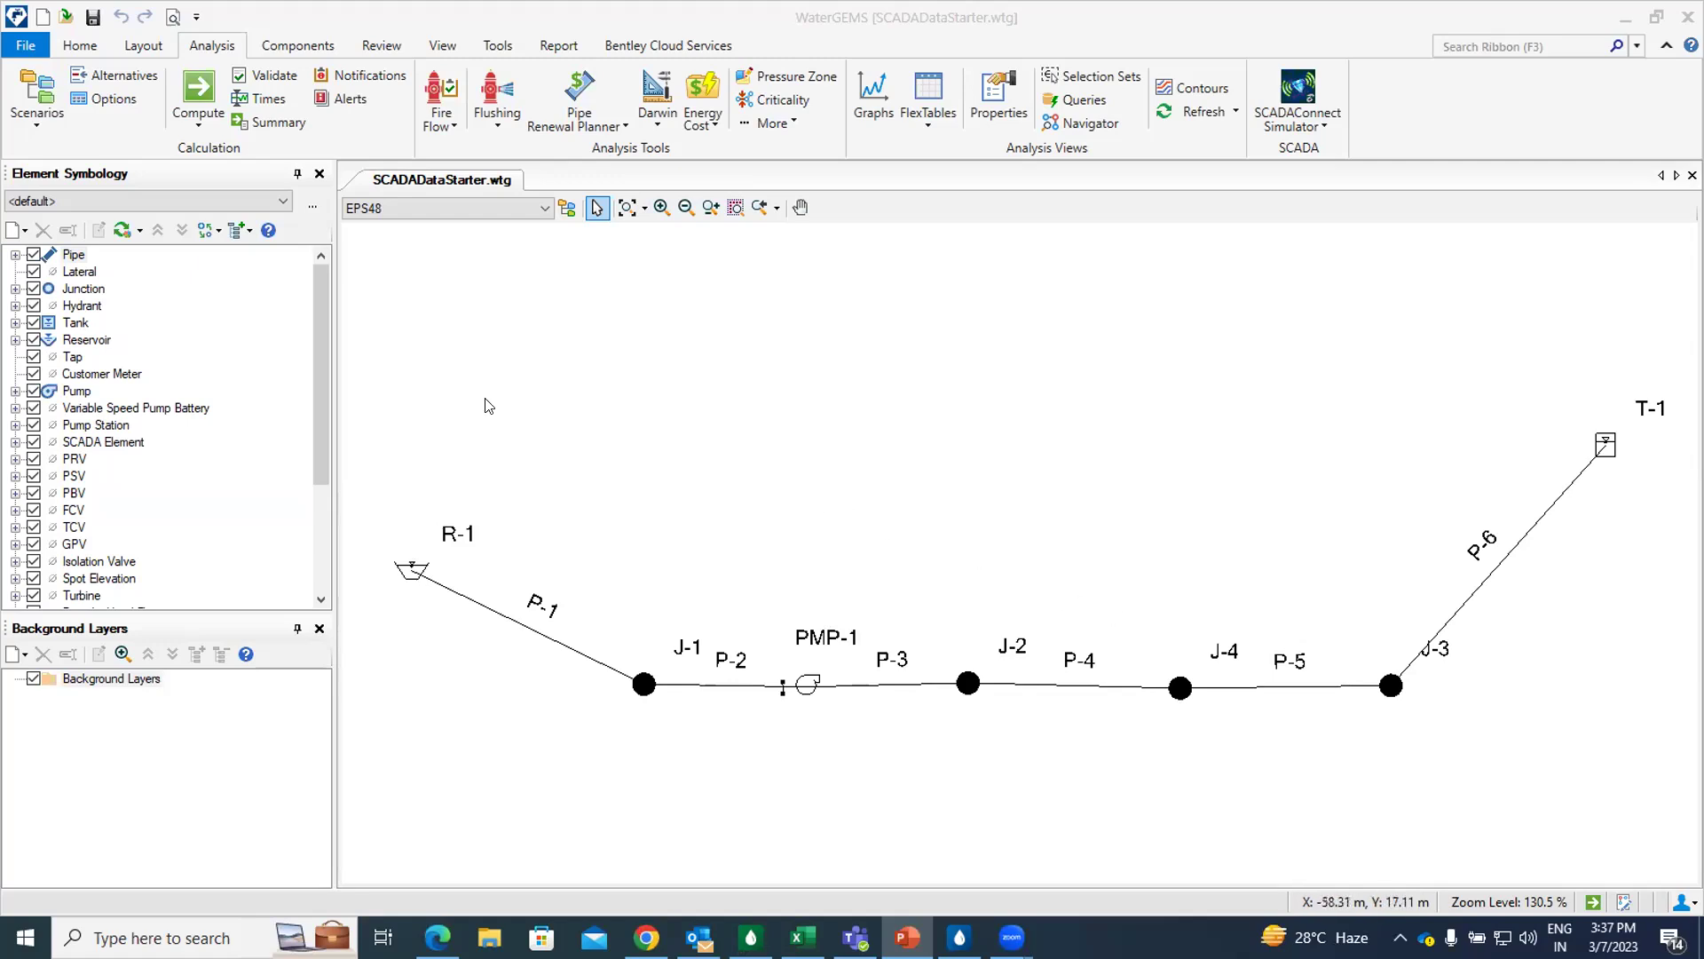
- Open the Scenarios manager, review the EPS48 scenario's properties, and compute EPS48
{"action": "left_click", "coordinate": [36, 114]}
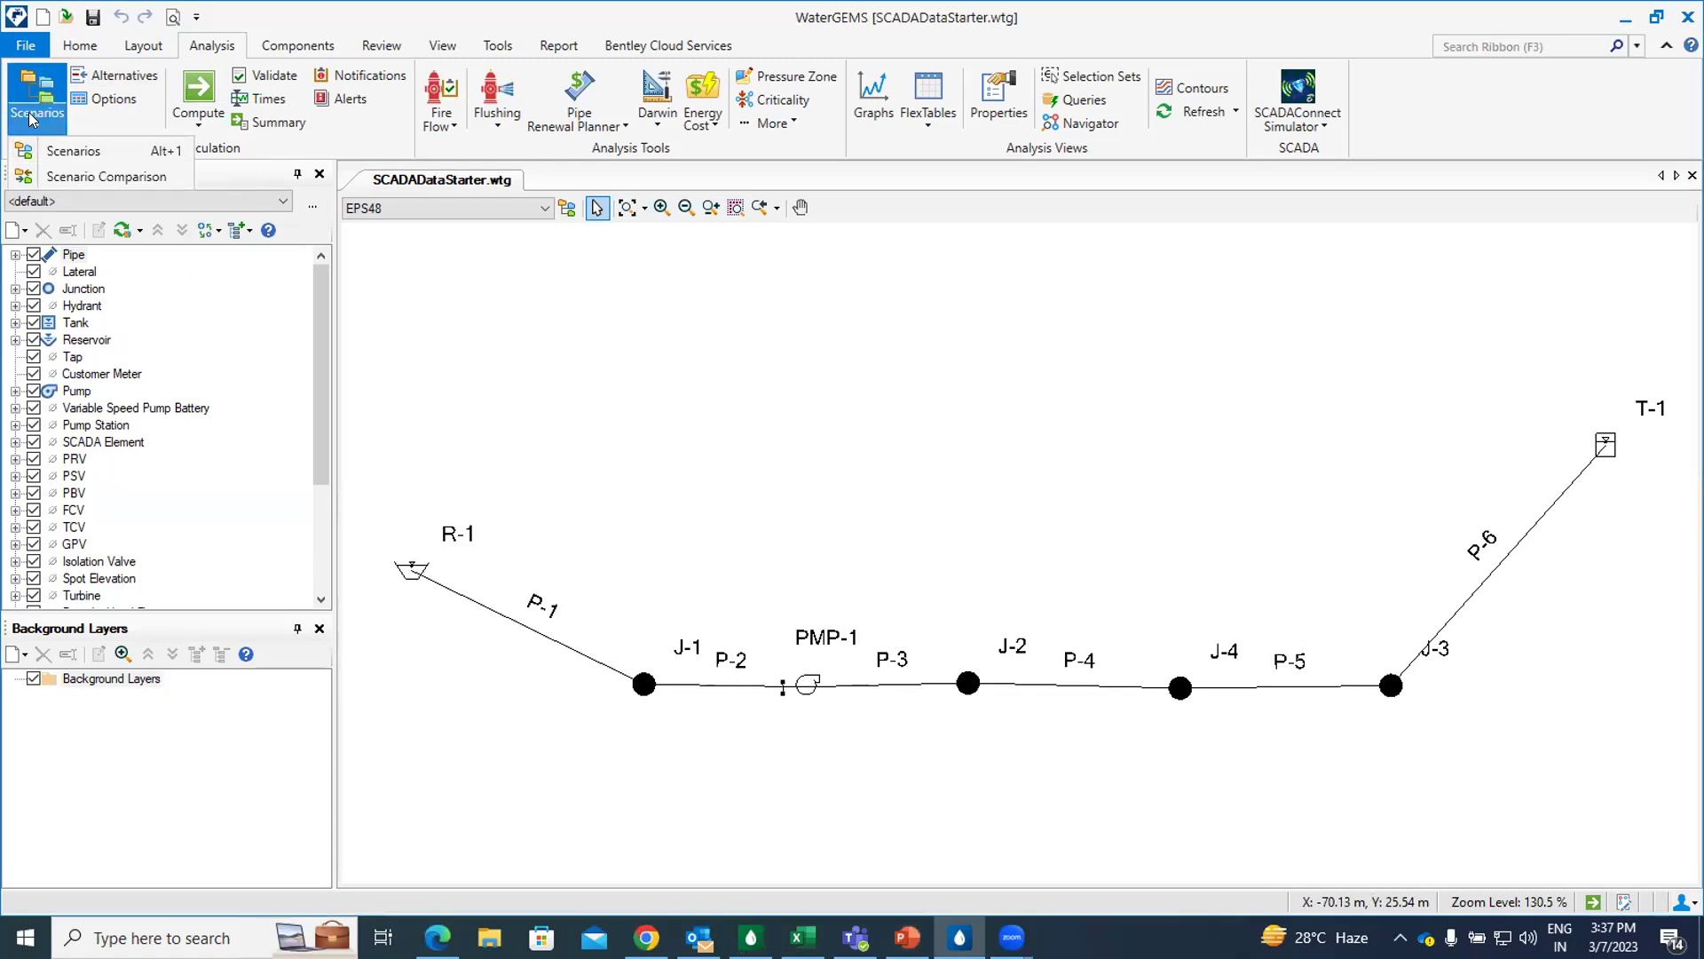
{"action": "left_click", "coordinate": [71, 158]}
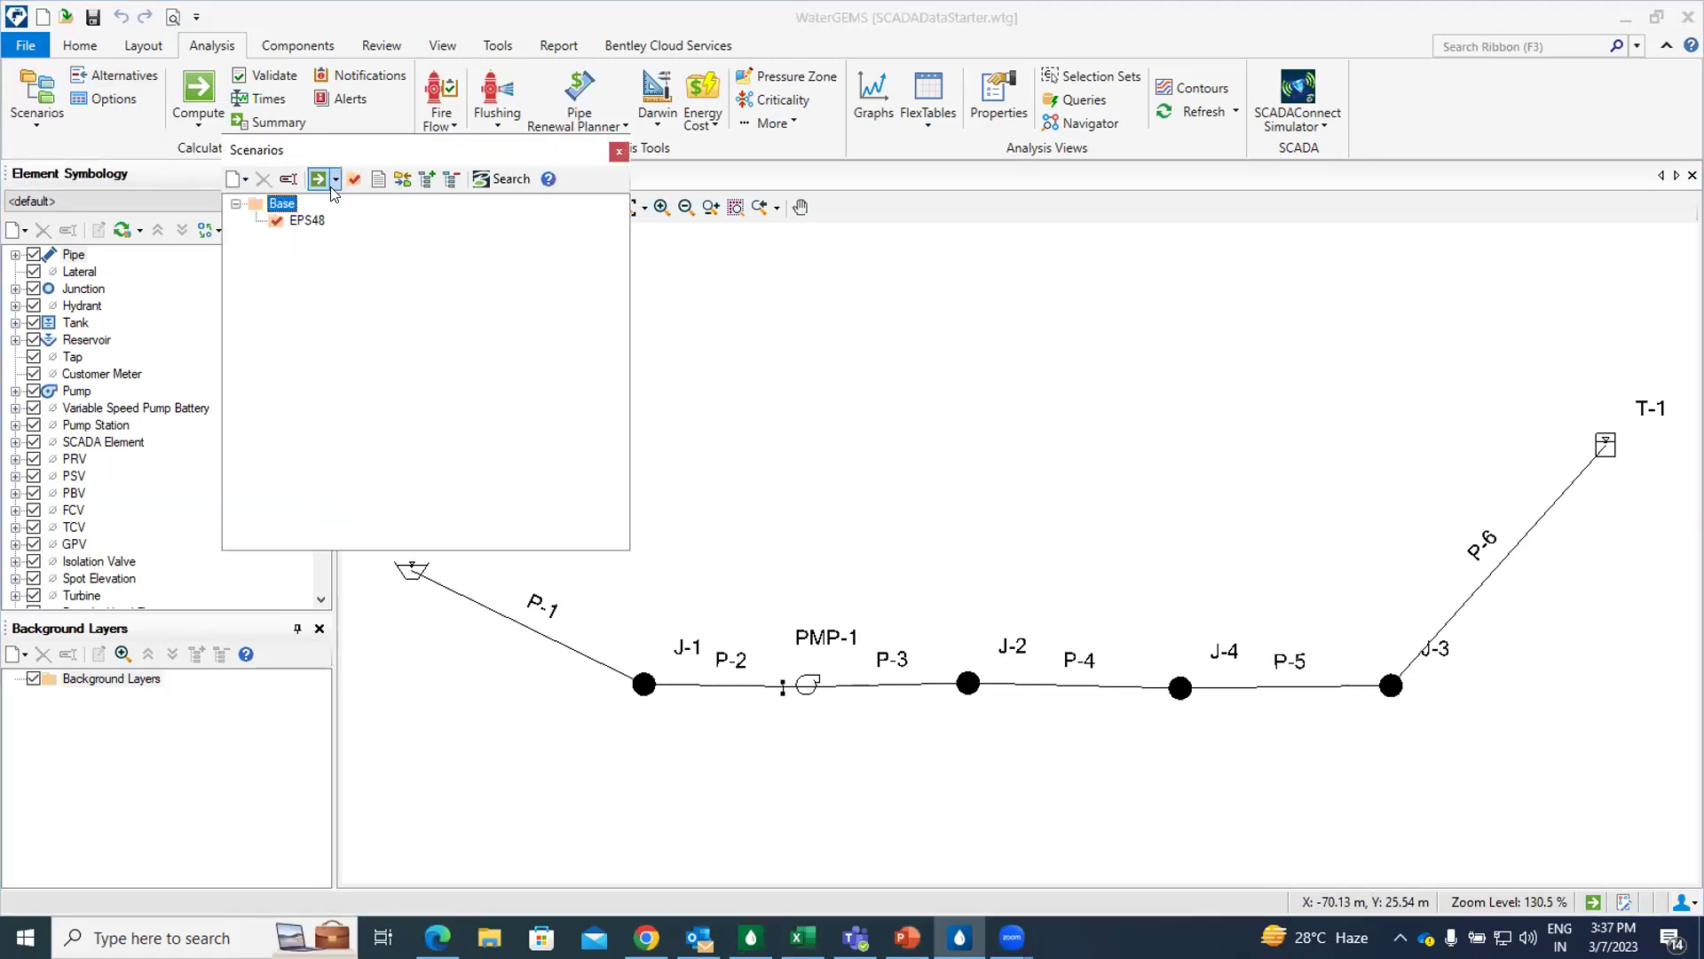
{"action": "left_click", "coordinate": [295, 222]}
{"action": "double_click", "coordinate": [294, 222]}
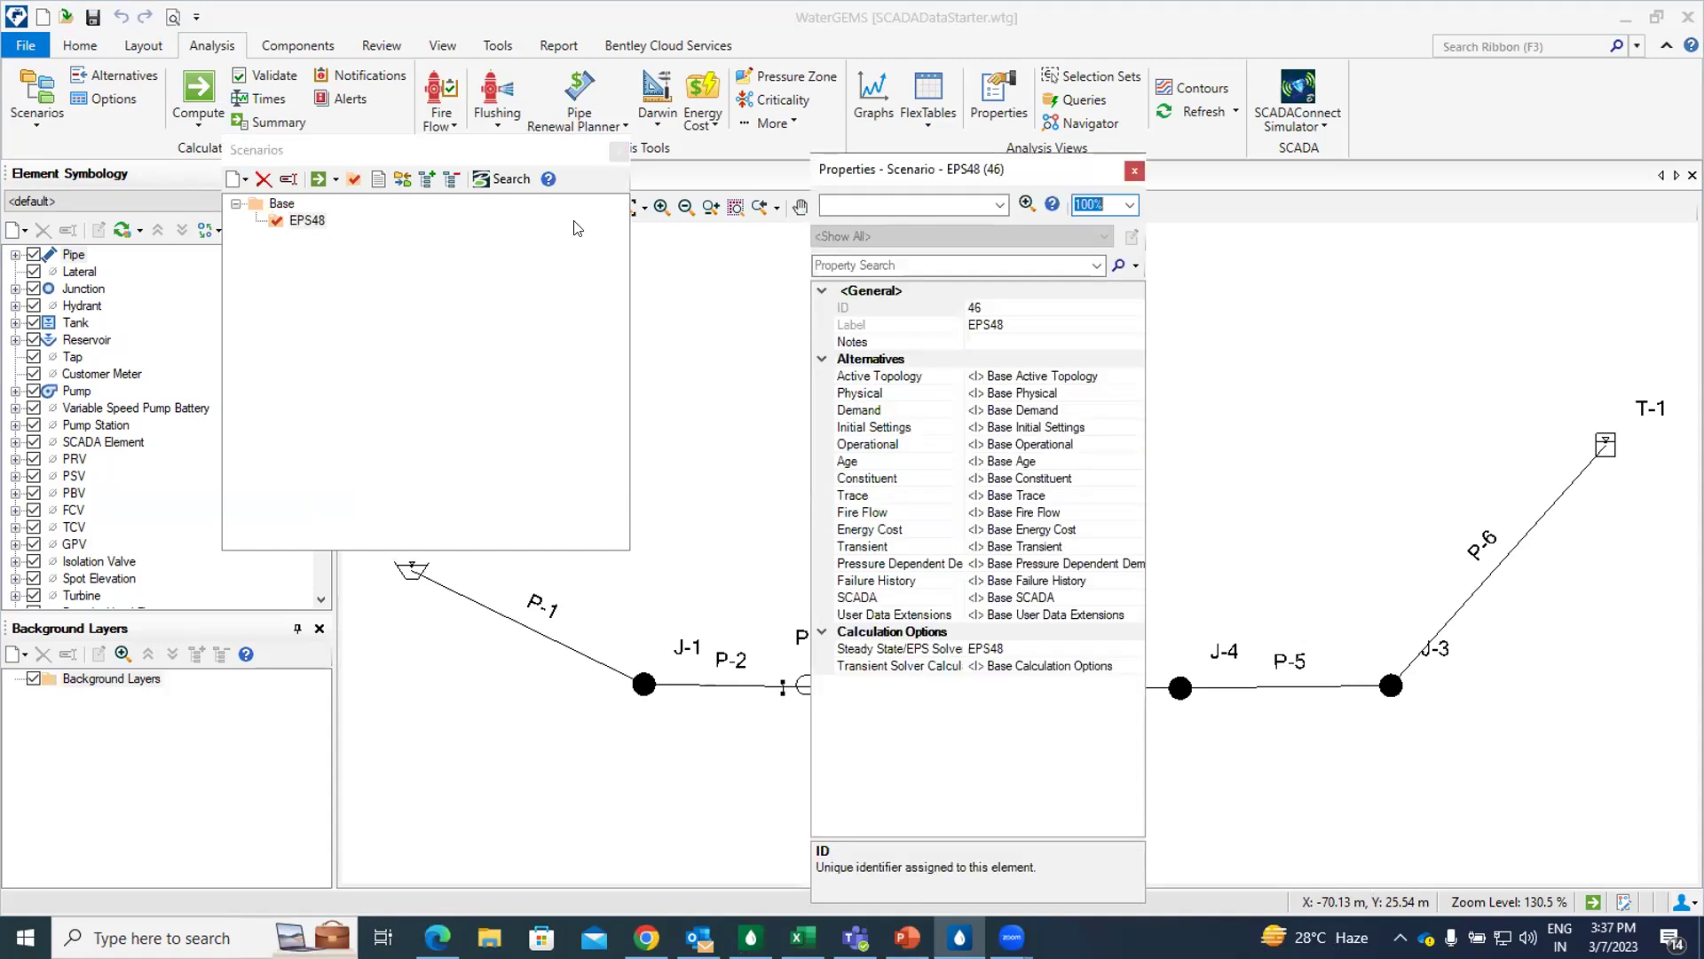
{"action": "left_click", "coordinate": [1136, 171]}
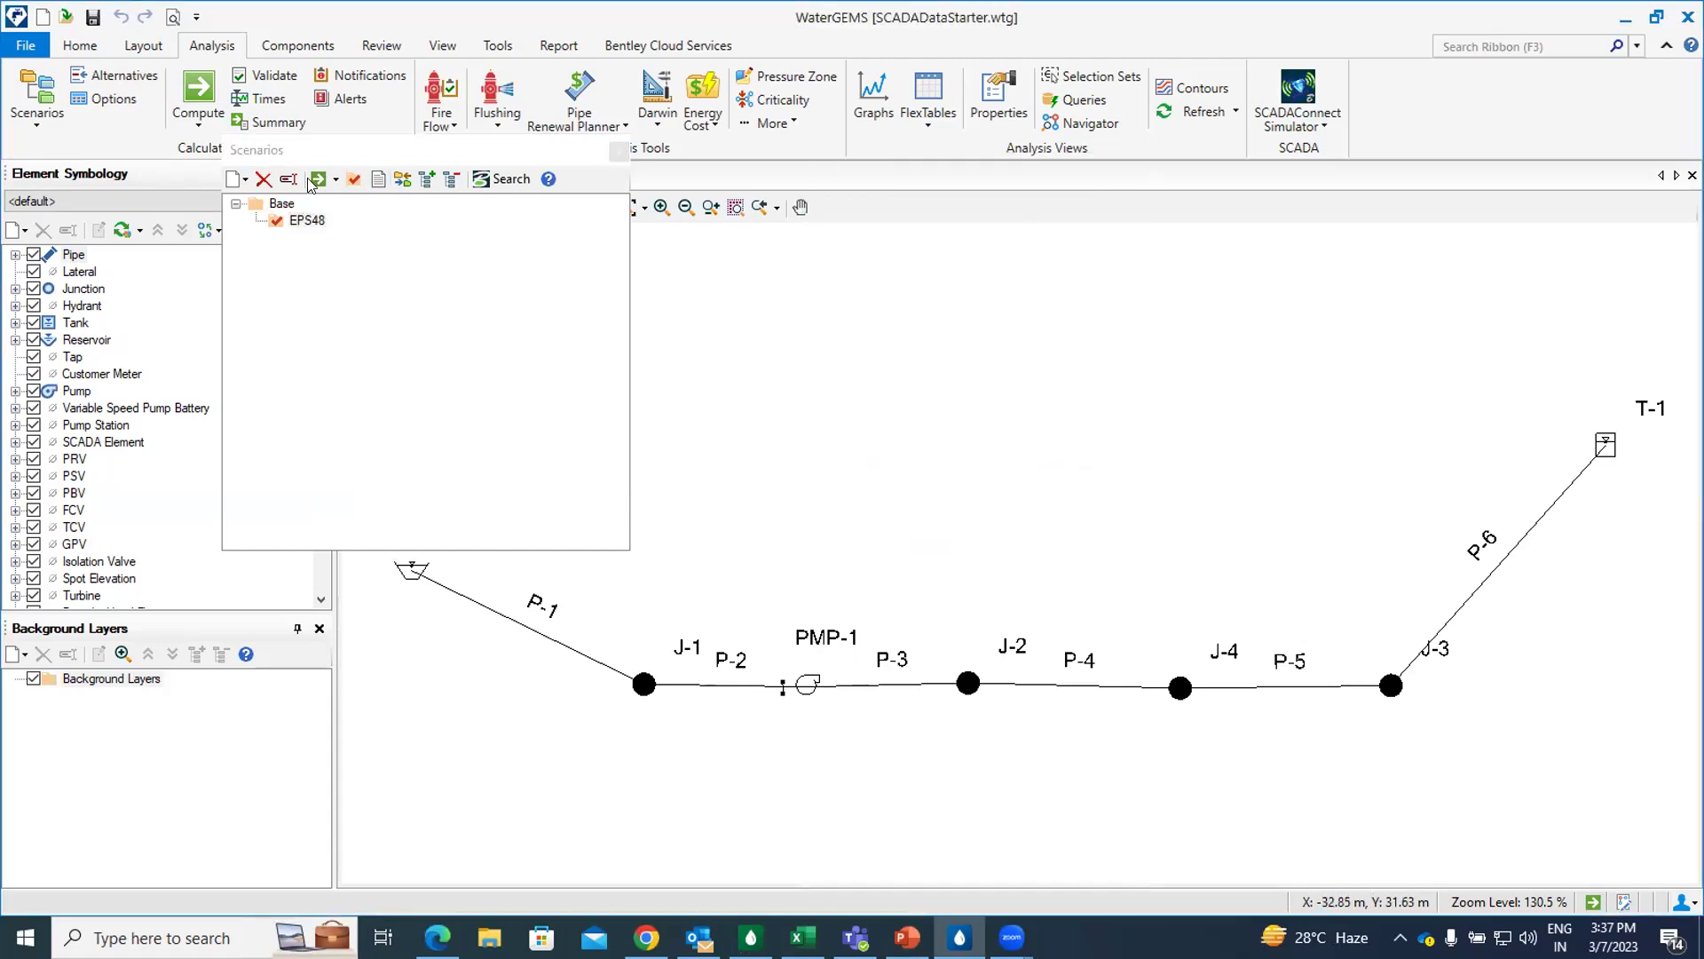
{"action": "left_click", "coordinate": [319, 179]}
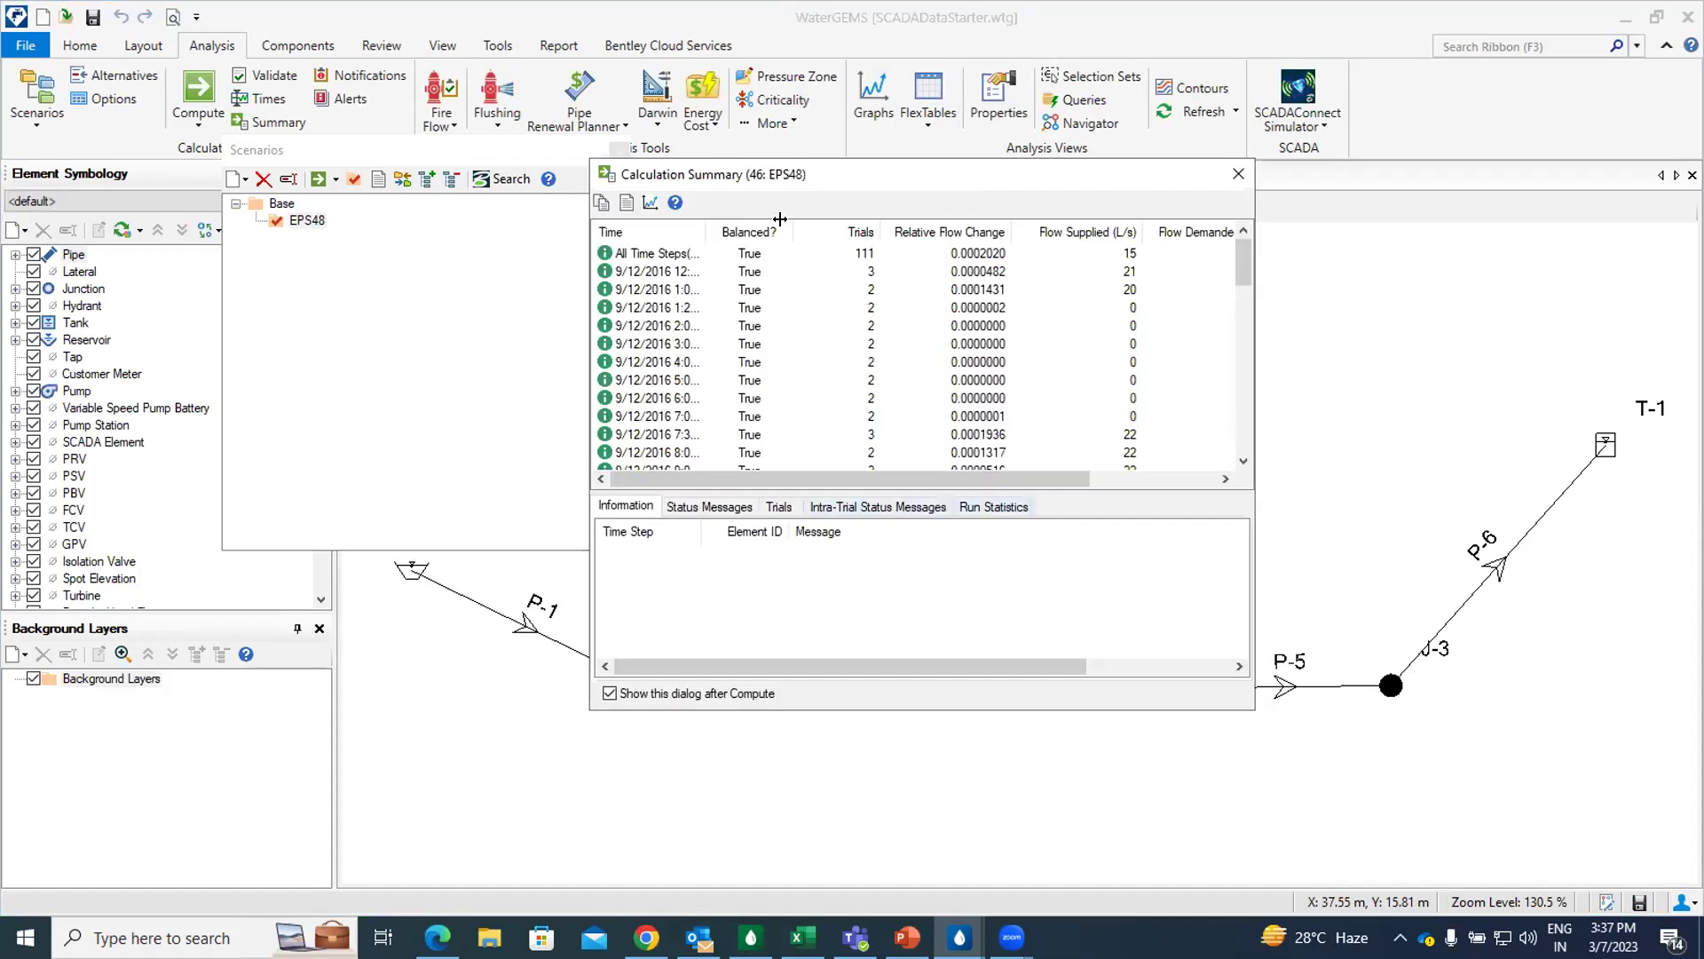
- Graph the EPS48 calculation summary flows, reposition the graph, then close it and the summary
{"action": "left_click", "coordinate": [650, 205]}
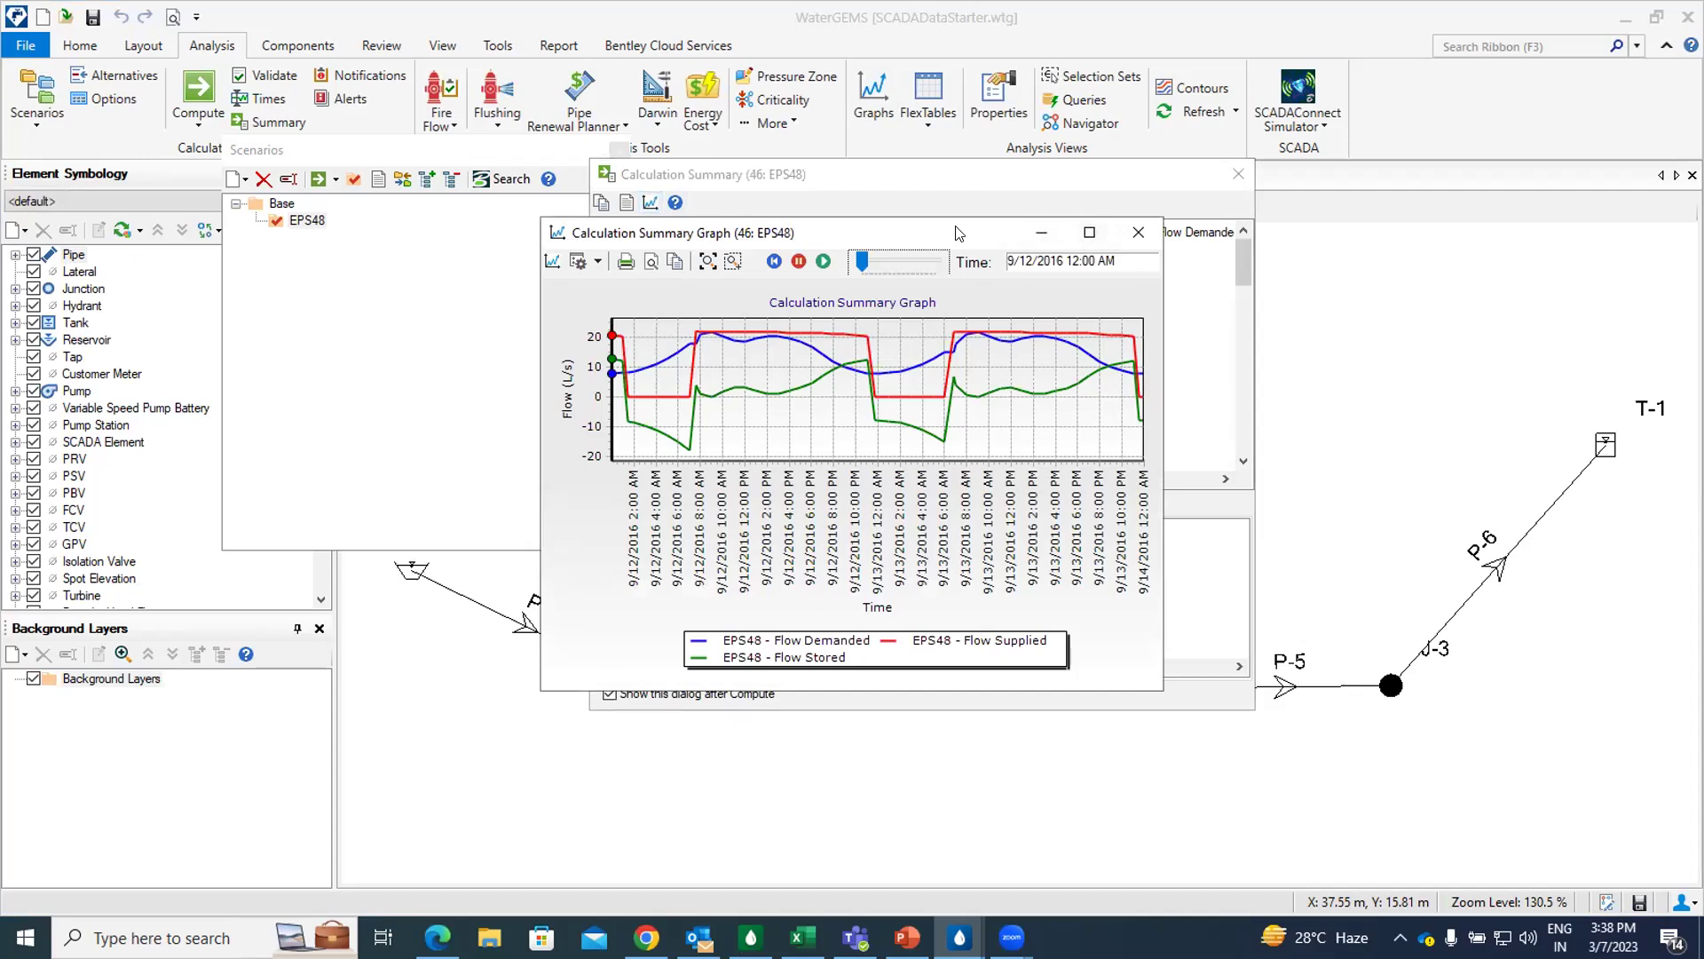
{"action": "left_click_drag", "start_coordinate": [944, 233], "coordinate": [913, 218]}
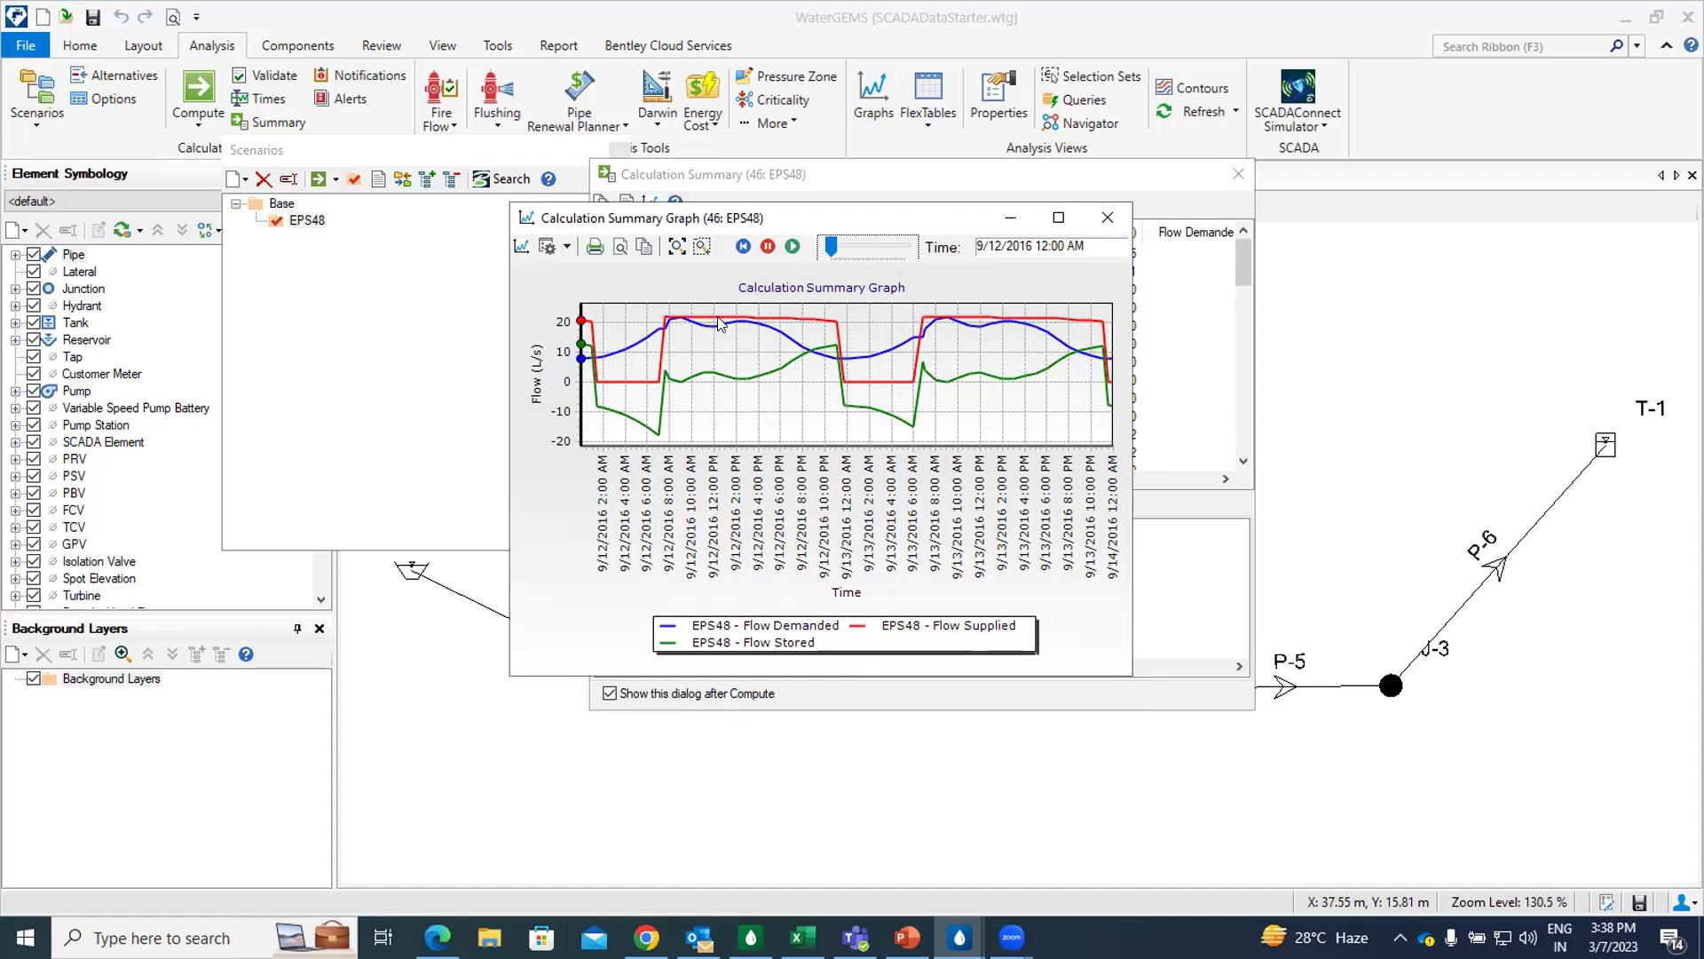
{"action": "left_click", "coordinate": [1107, 218]}
{"action": "left_click", "coordinate": [1238, 173]}
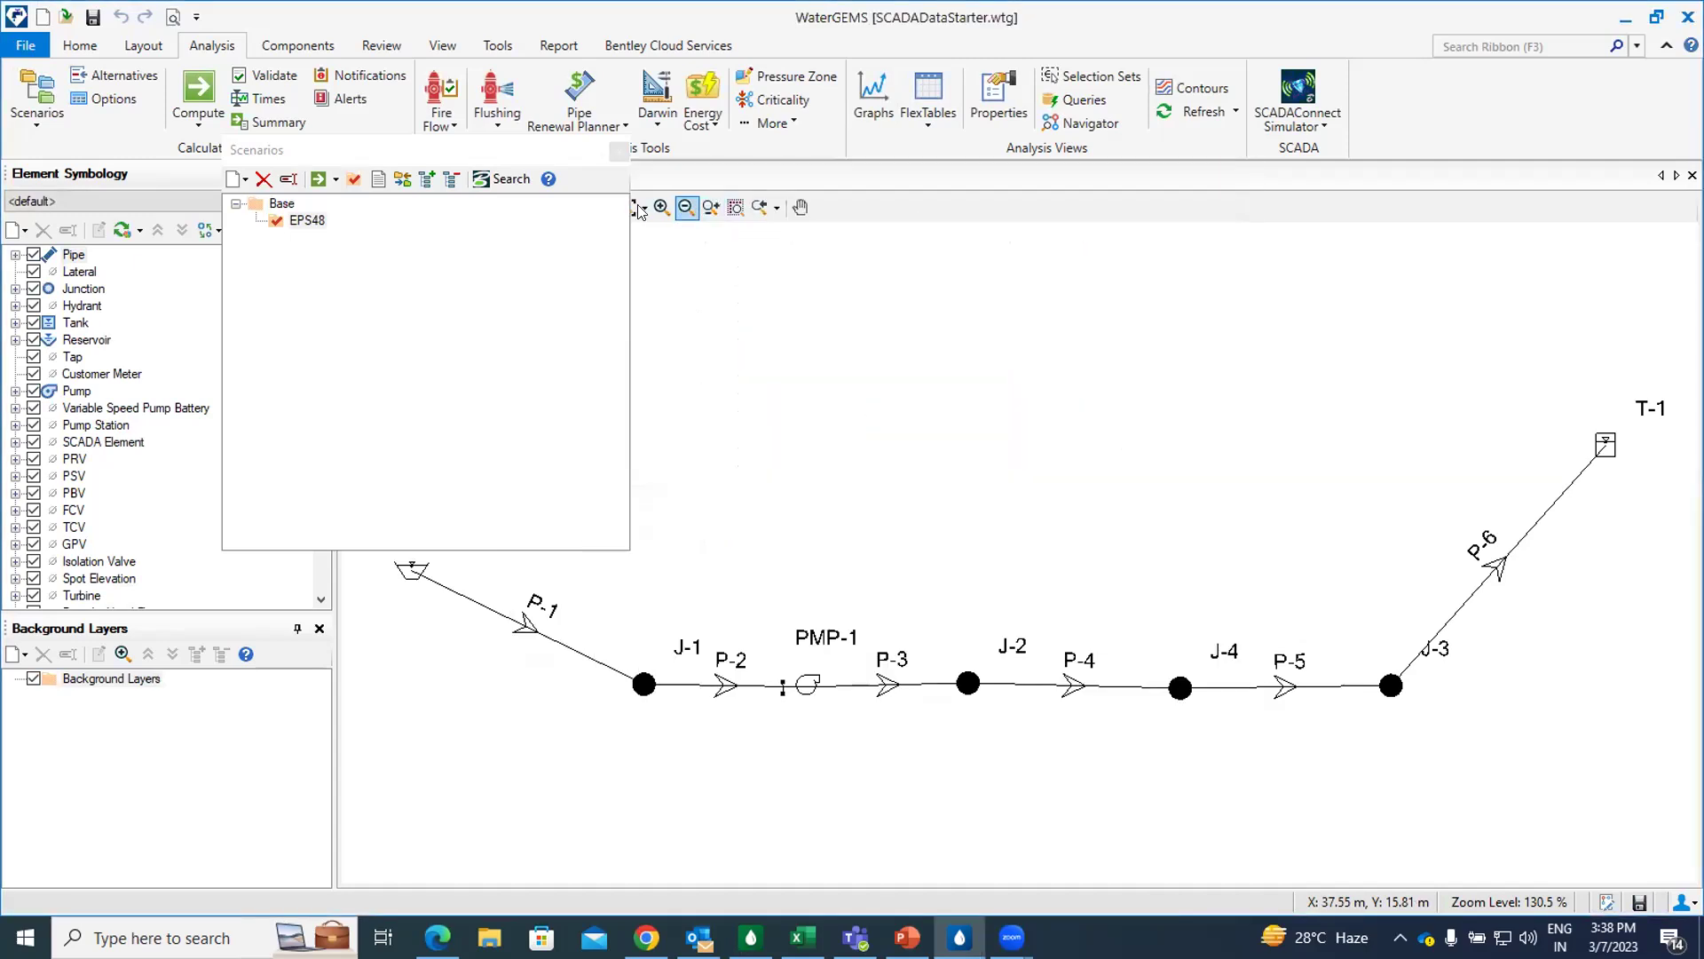
- Close the Scenarios manager and open SCADA Signals from Analysis > SCADAConnect Simulator
{"action": "left_click", "coordinate": [618, 152]}
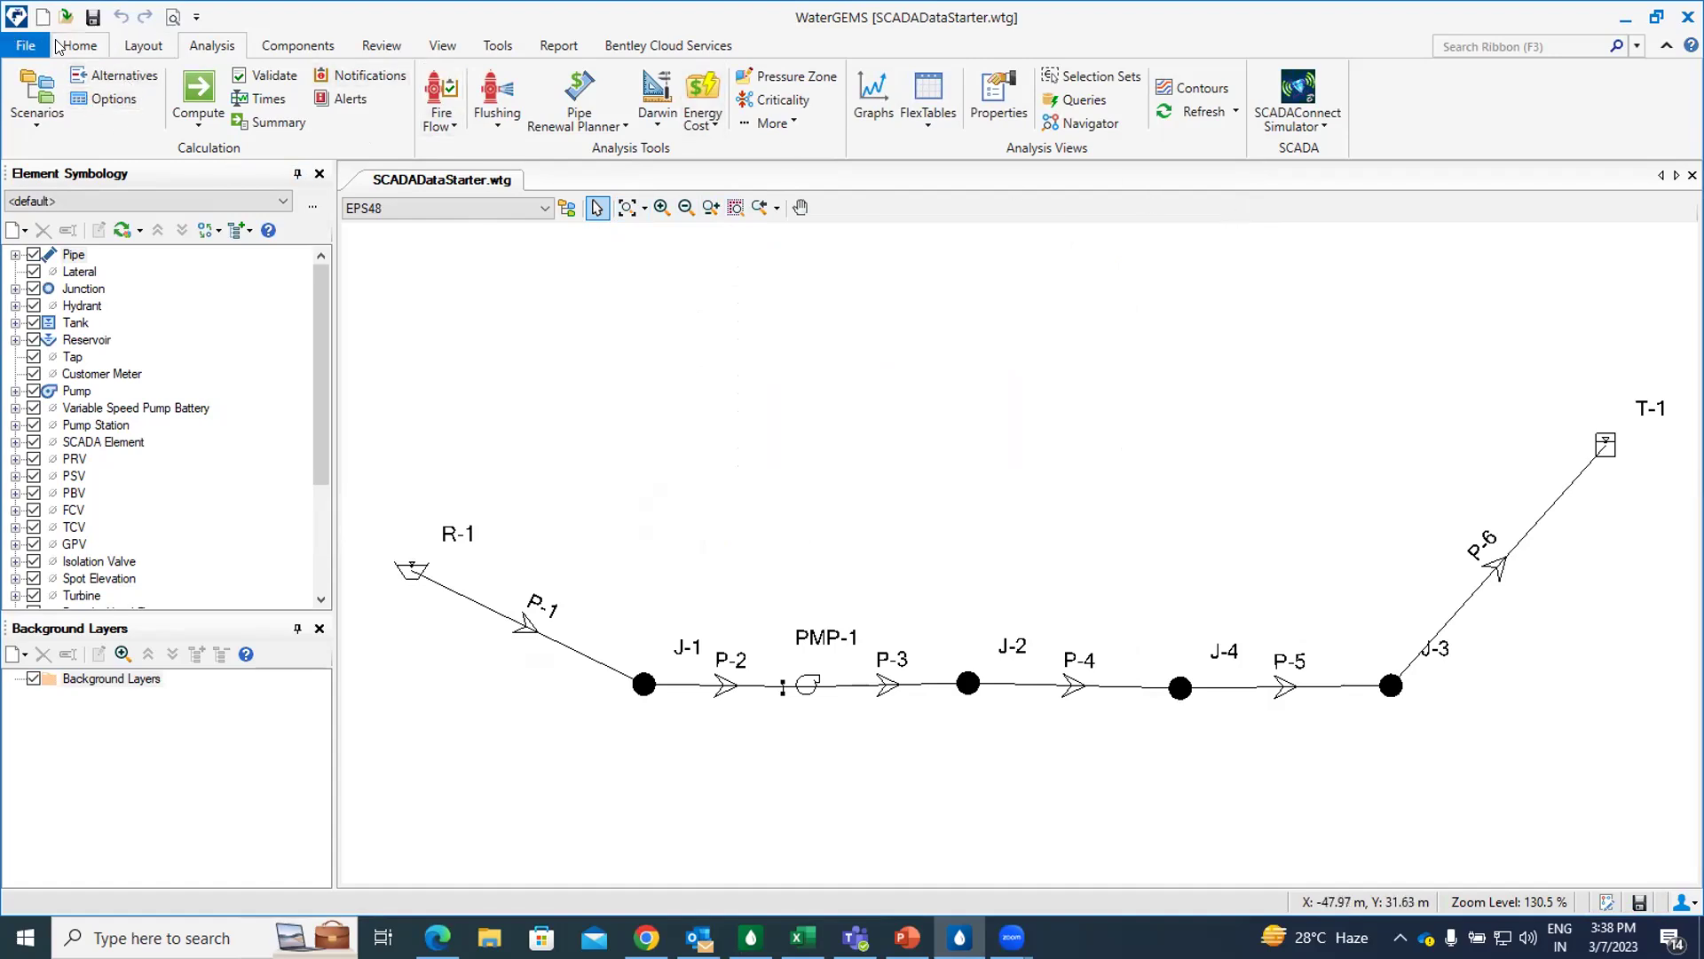
{"action": "double_click", "coordinate": [211, 47]}
{"action": "left_click", "coordinate": [200, 51]}
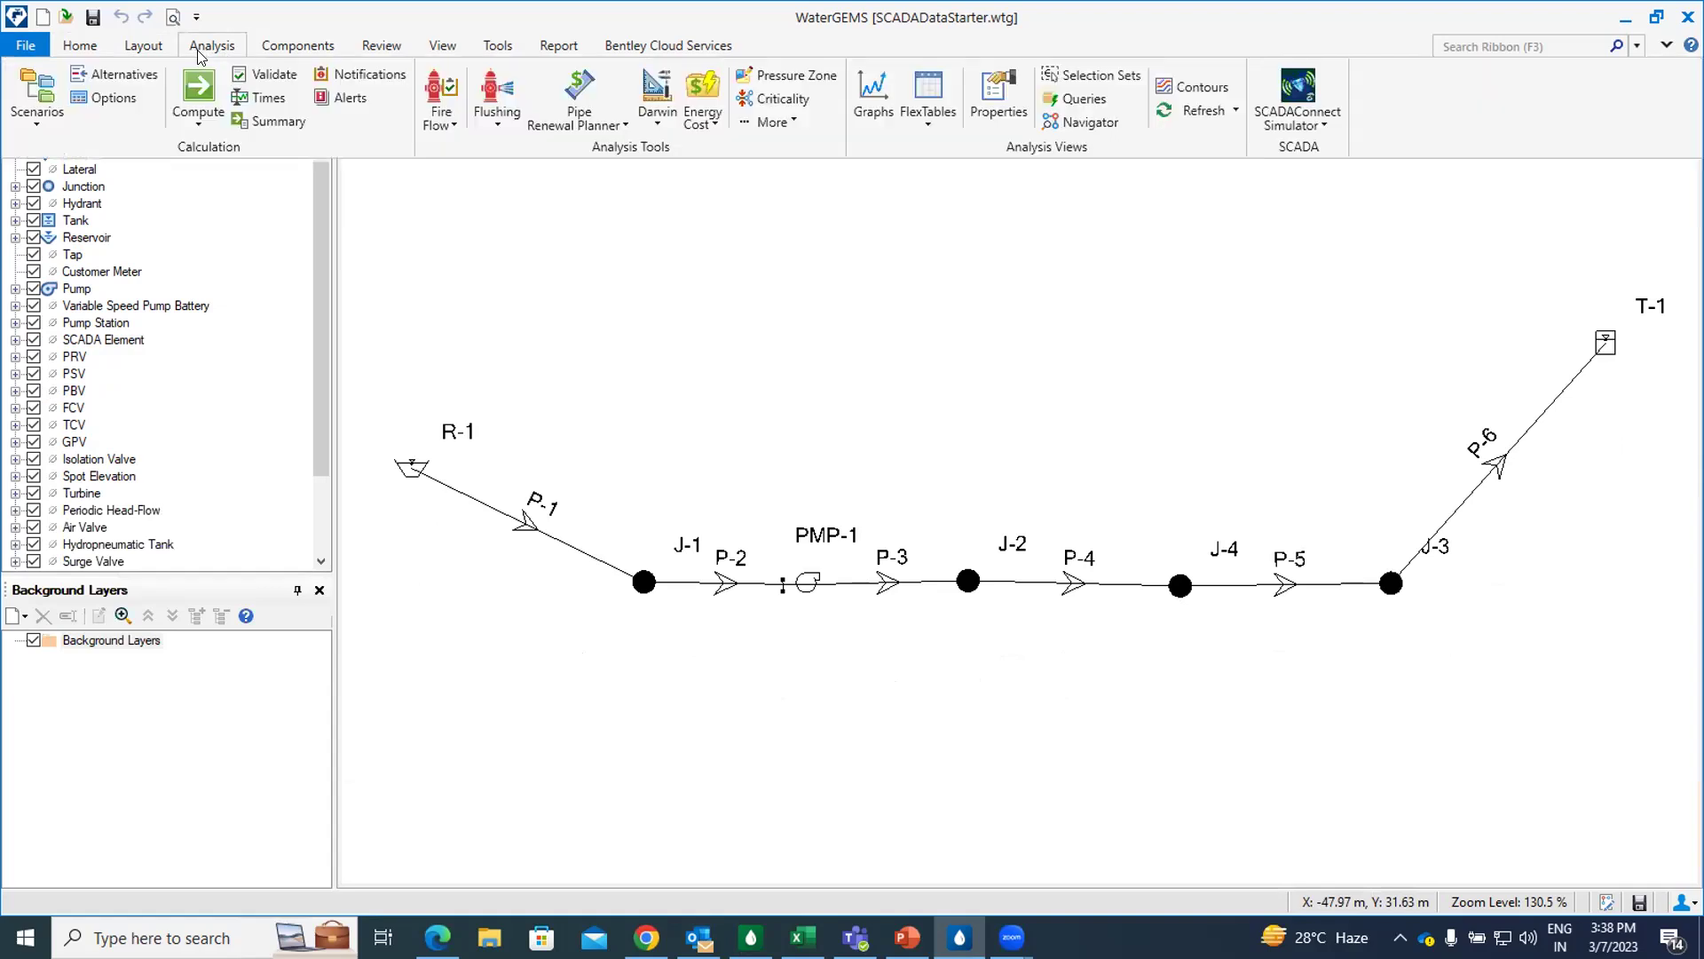
{"action": "left_click", "coordinate": [1320, 129]}
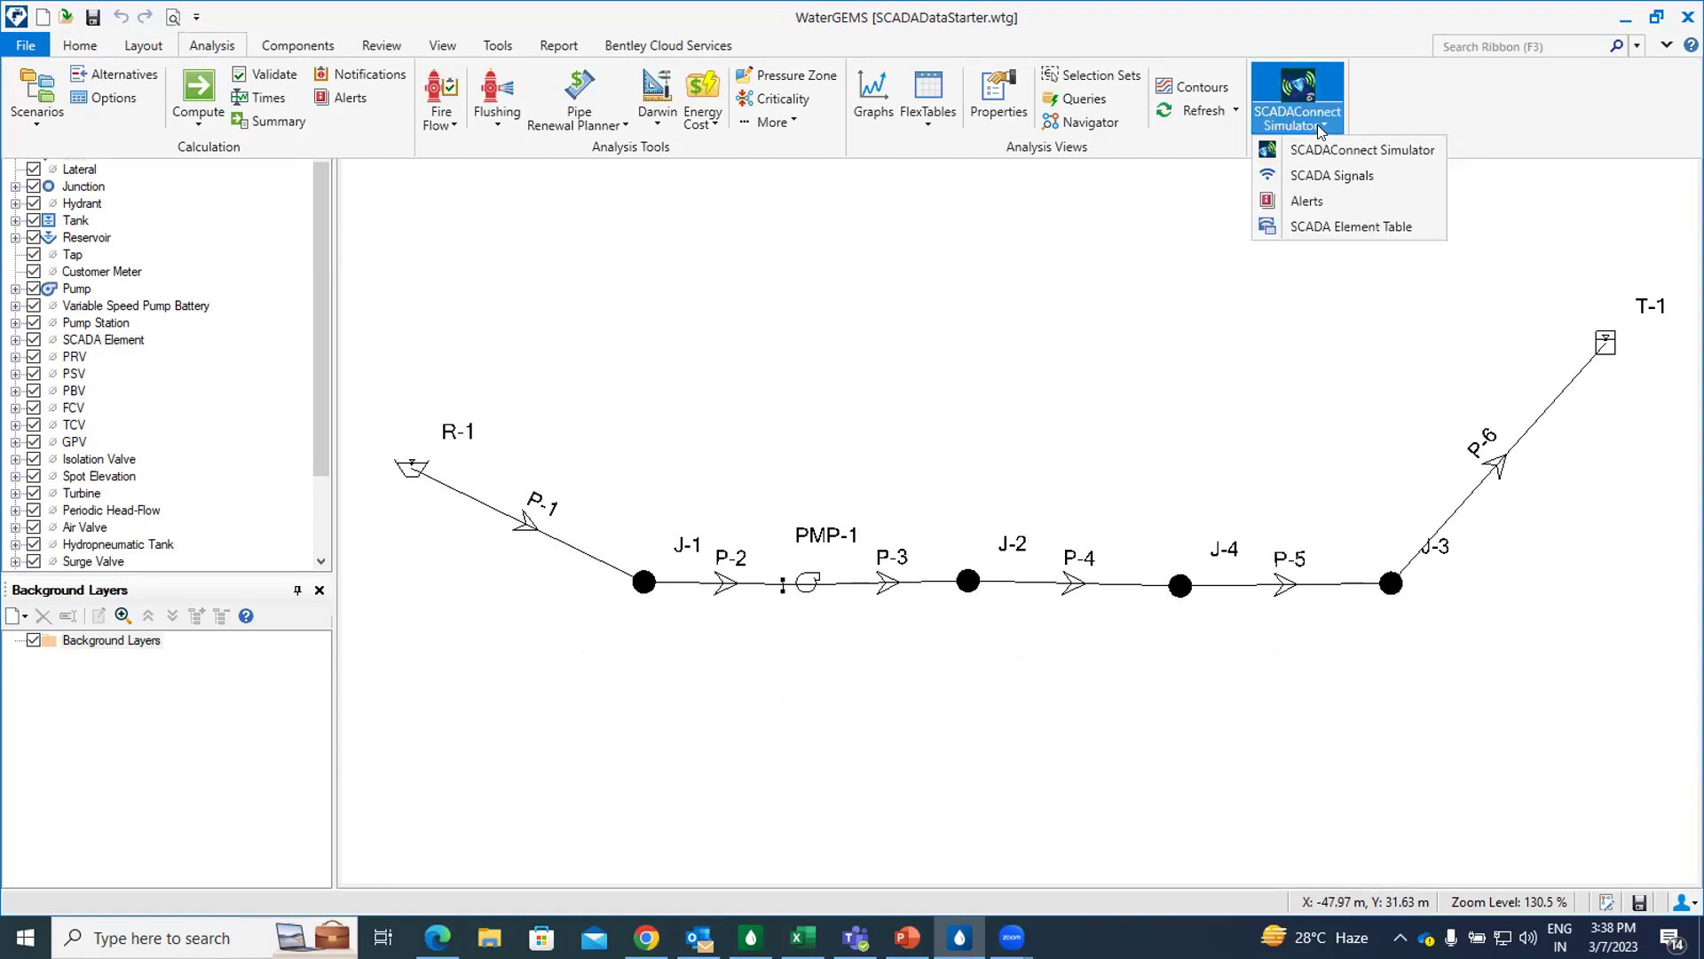
{"action": "left_click", "coordinate": [1324, 179]}
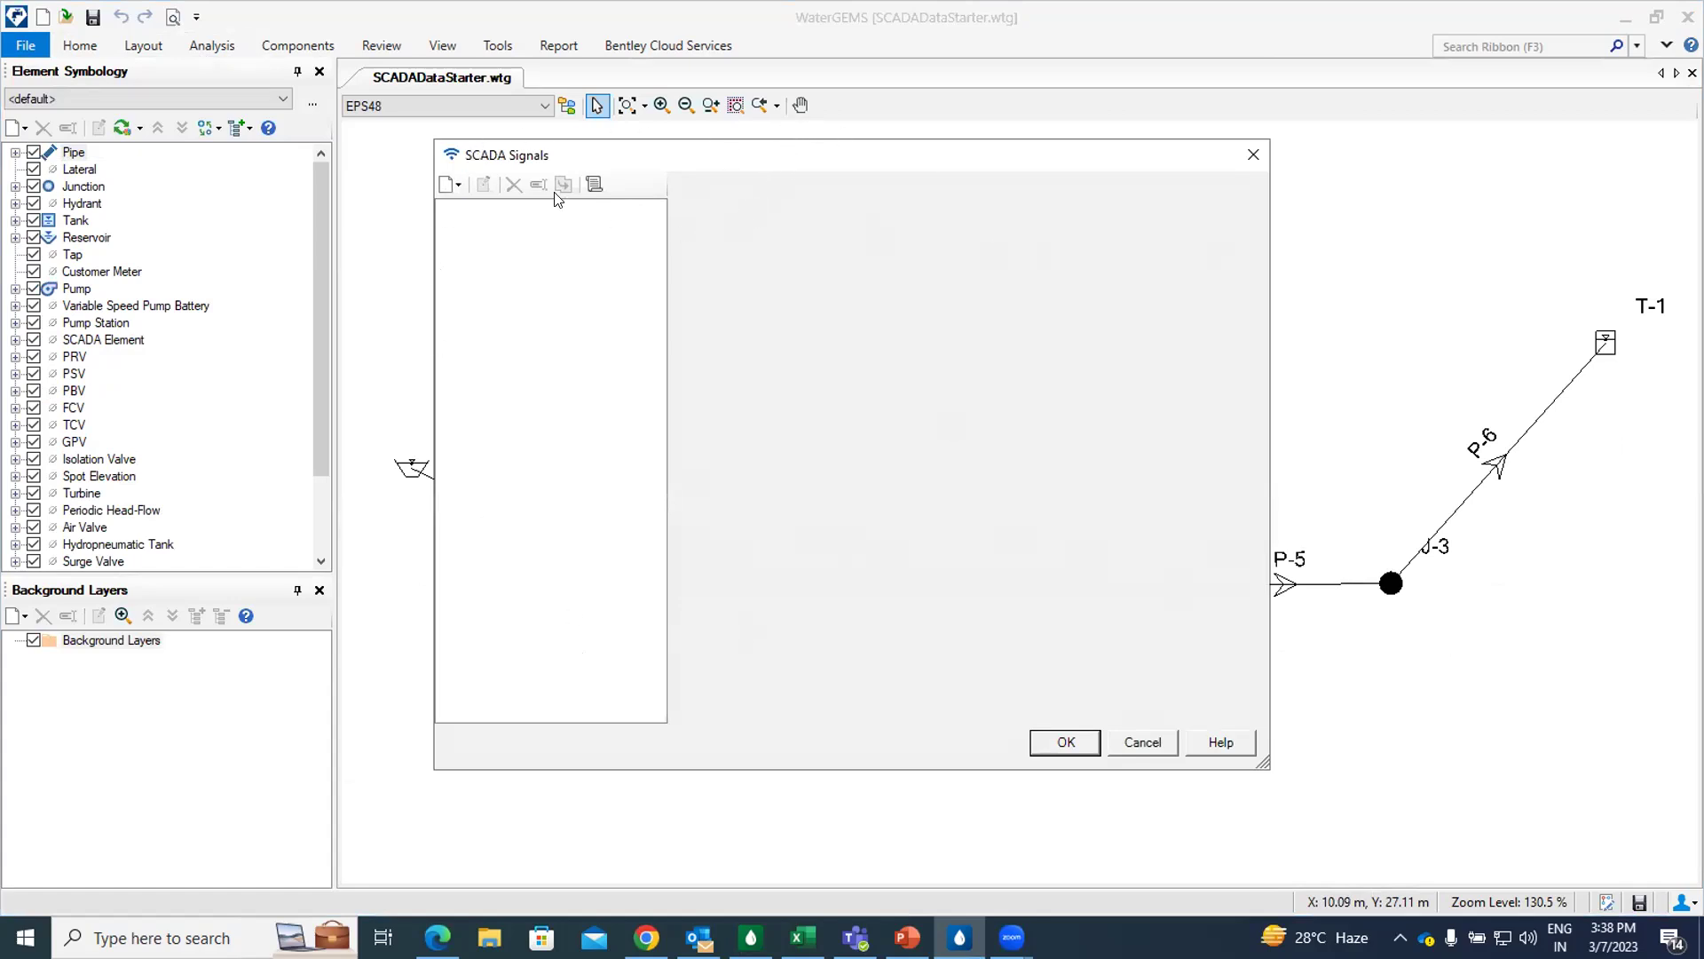
- Add a new database SCADA datasource and choose the Excel 2007/2010/2013 connection type
{"action": "left_click", "coordinate": [456, 188]}
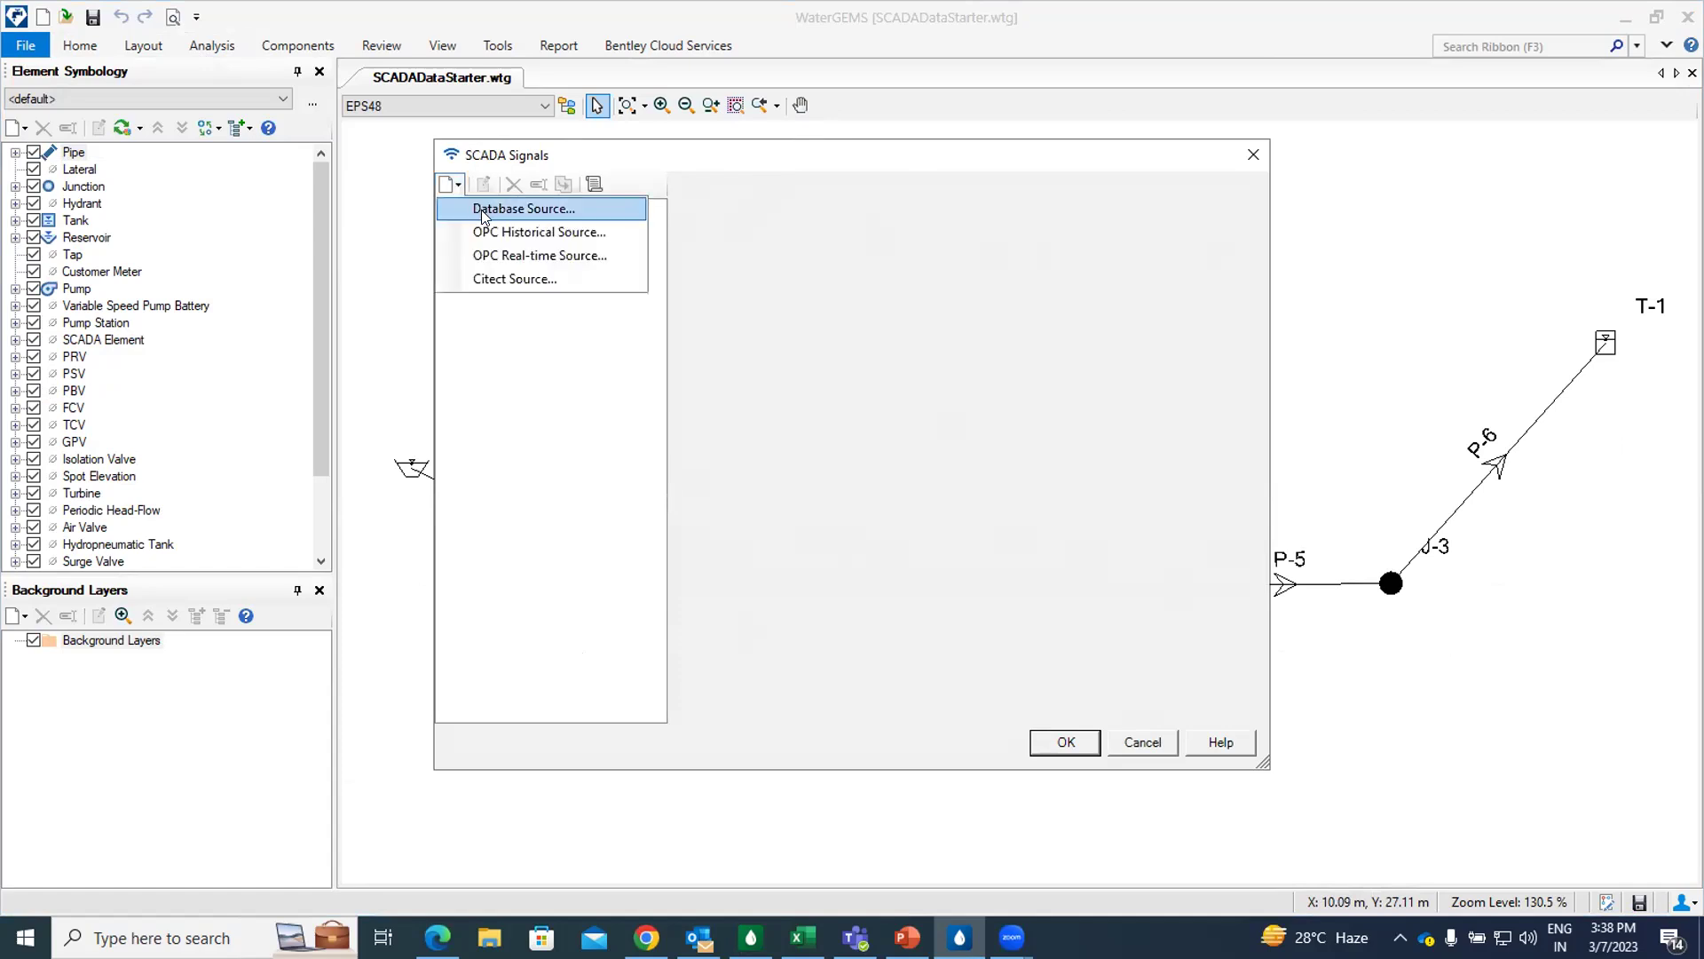
{"action": "left_click", "coordinate": [484, 210]}
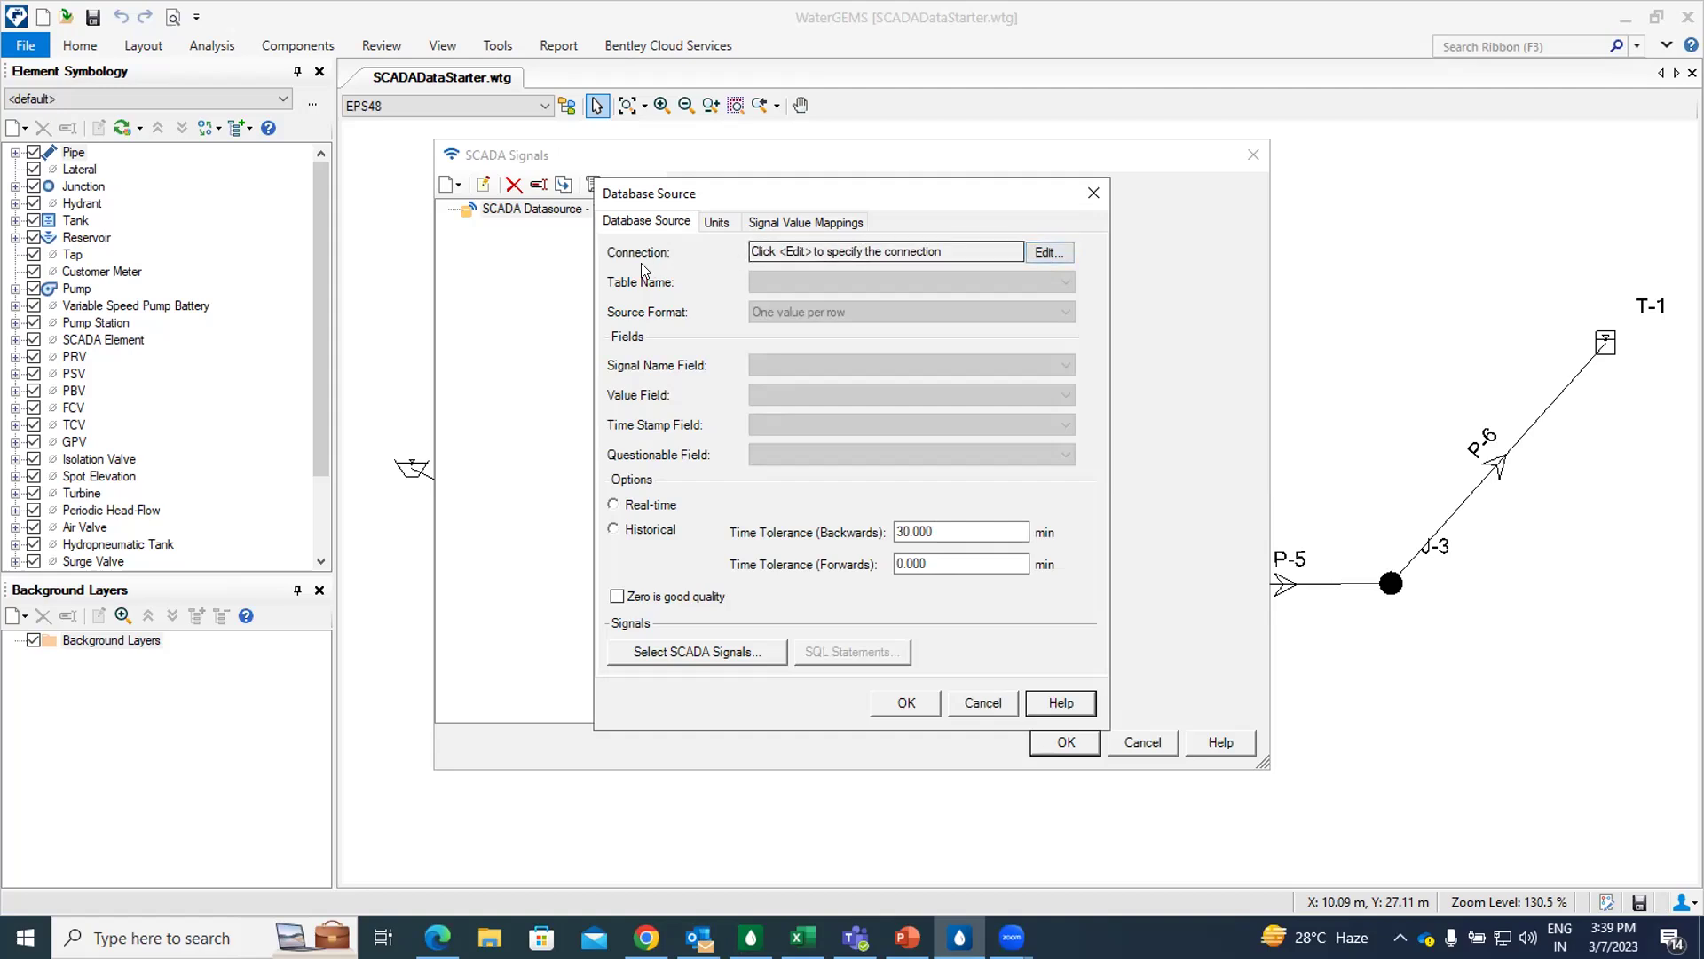
{"action": "left_click", "coordinate": [1047, 254]}
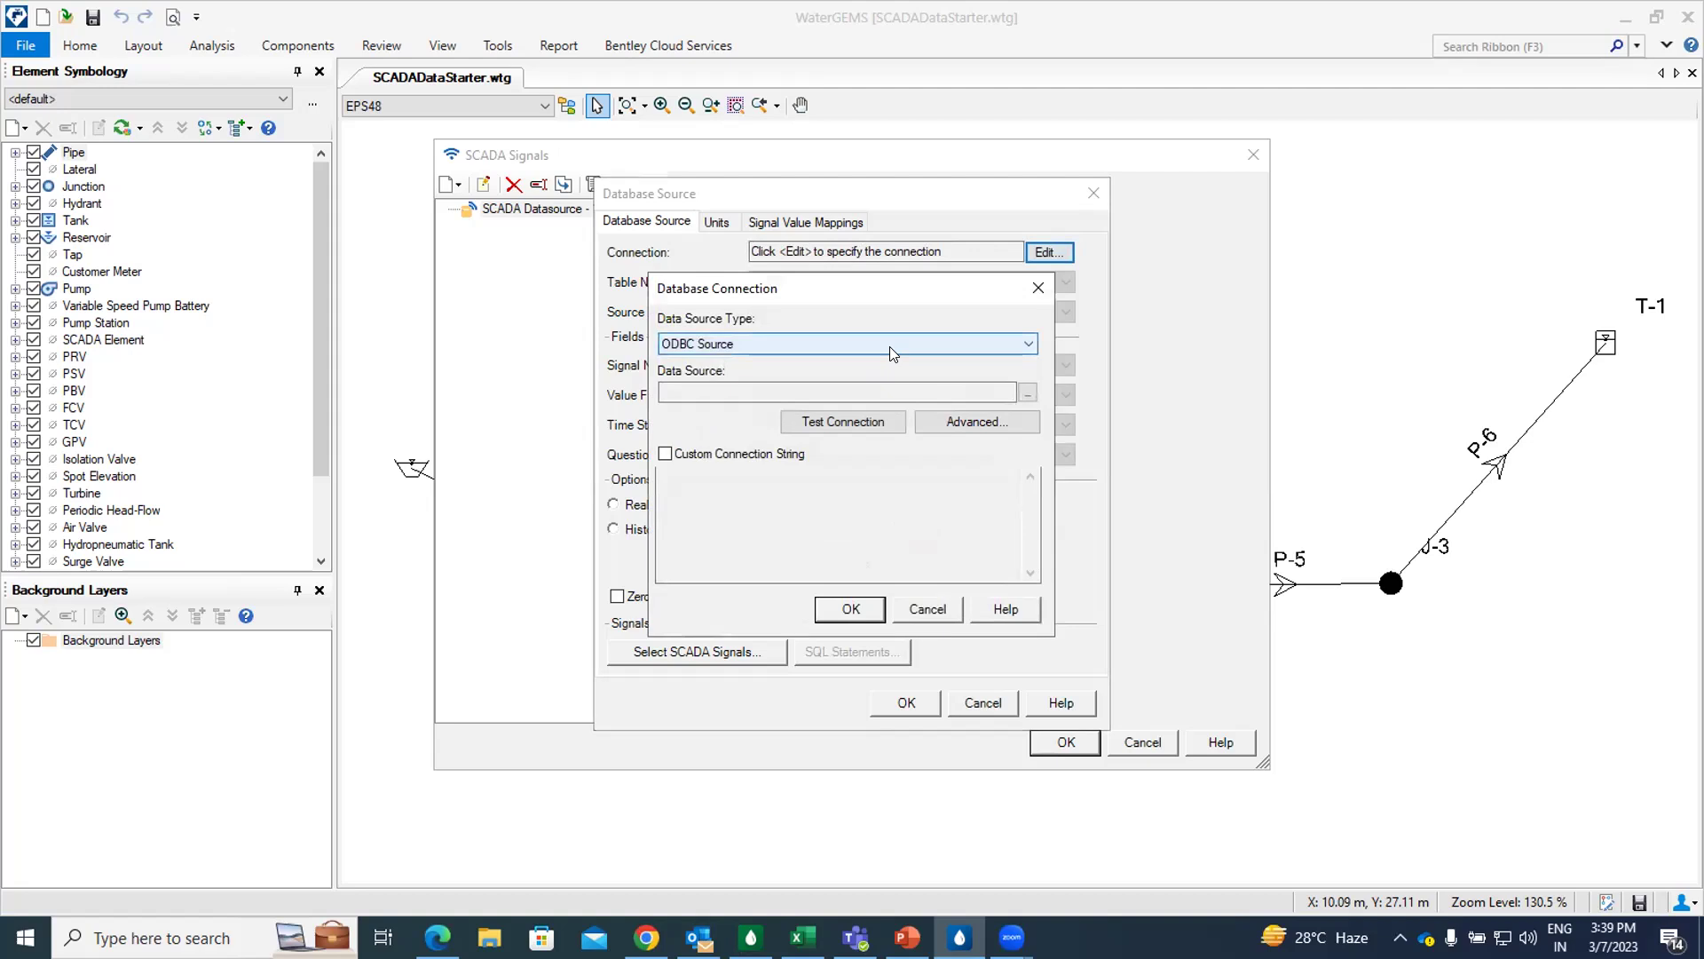
{"action": "left_click", "coordinate": [890, 346]}
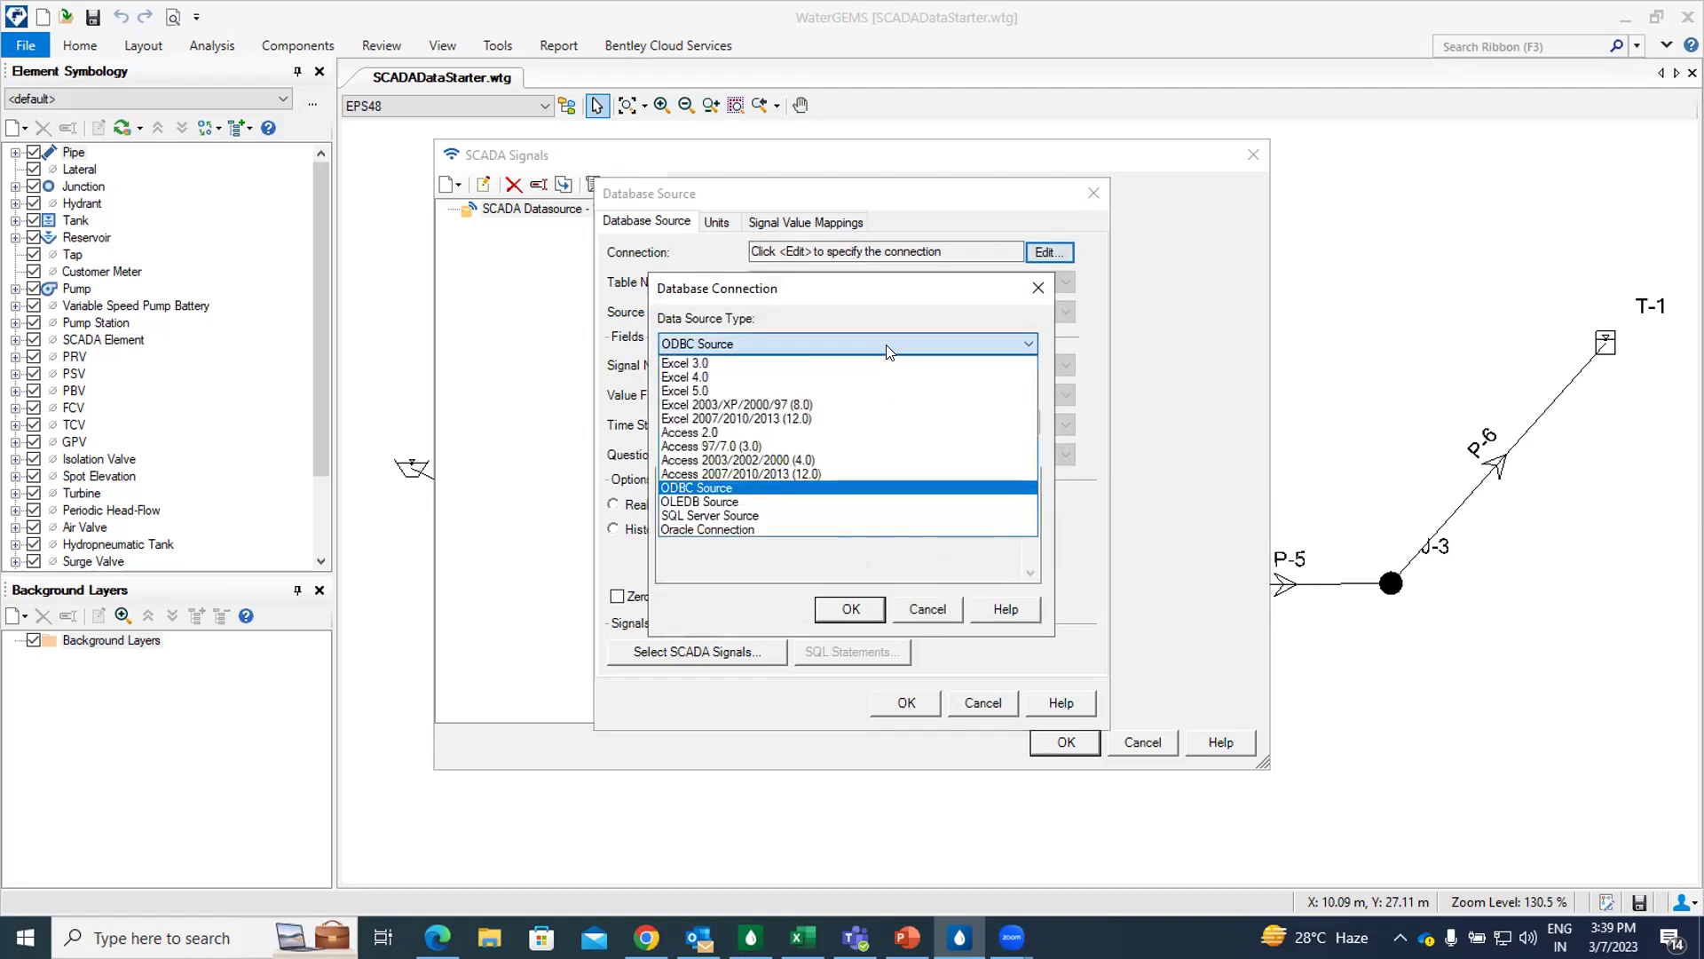
{"action": "left_click", "coordinate": [830, 421]}
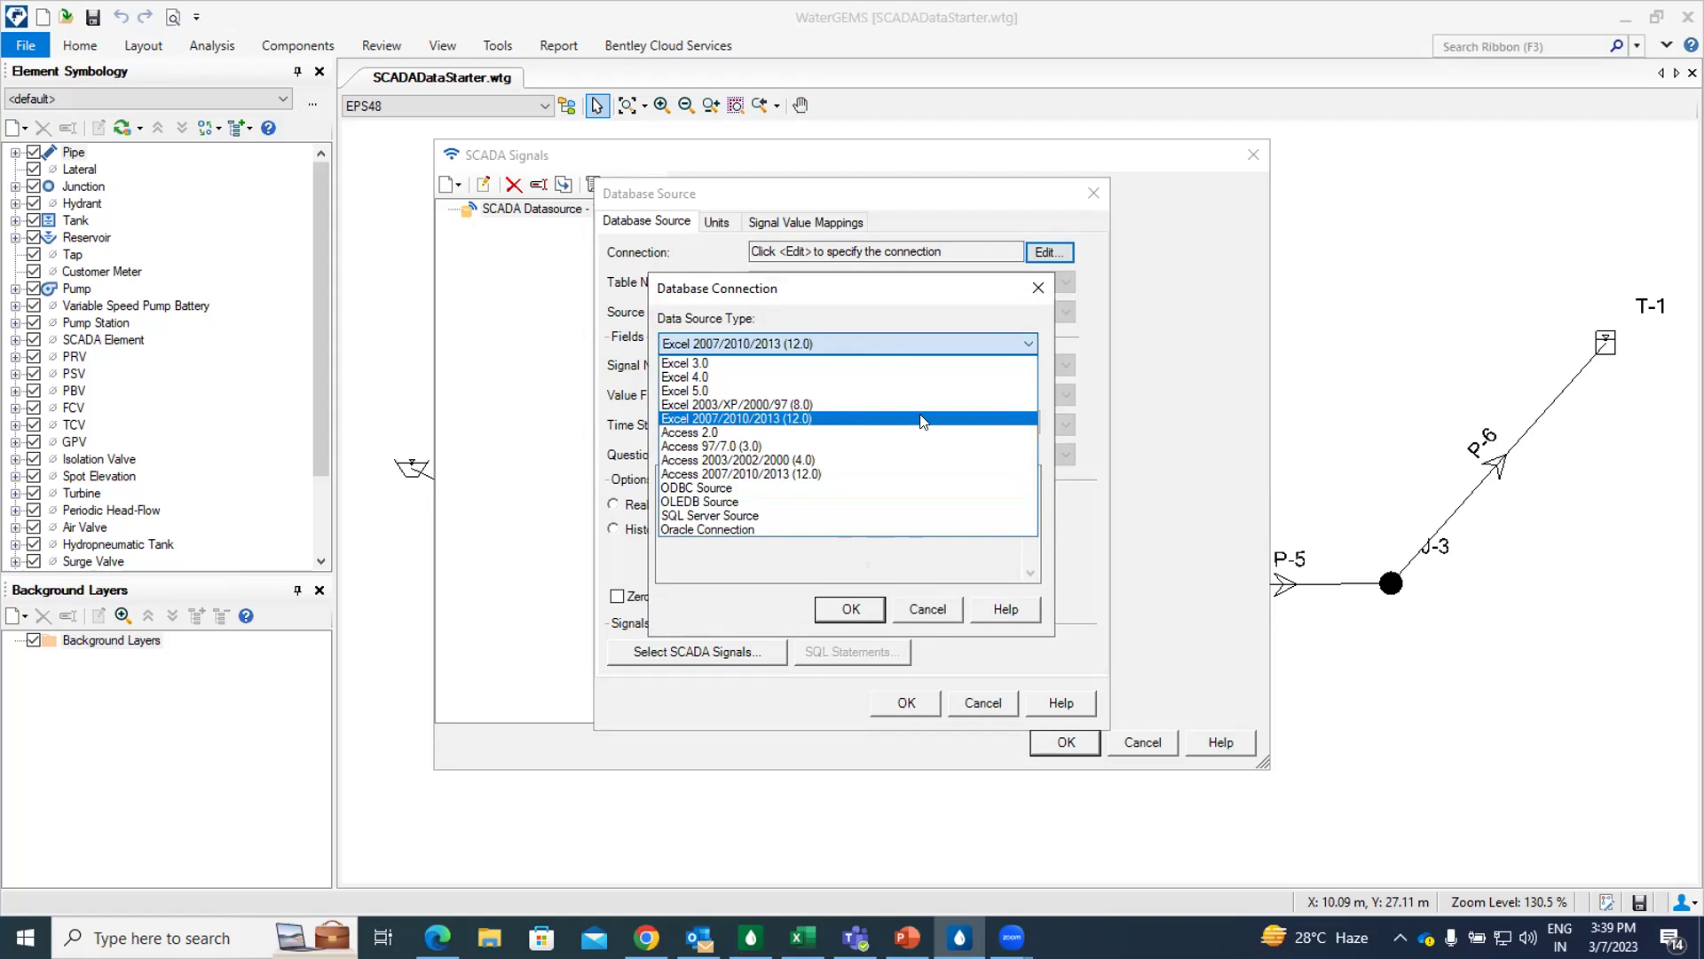
{"action": "left_click", "coordinate": [925, 579]}
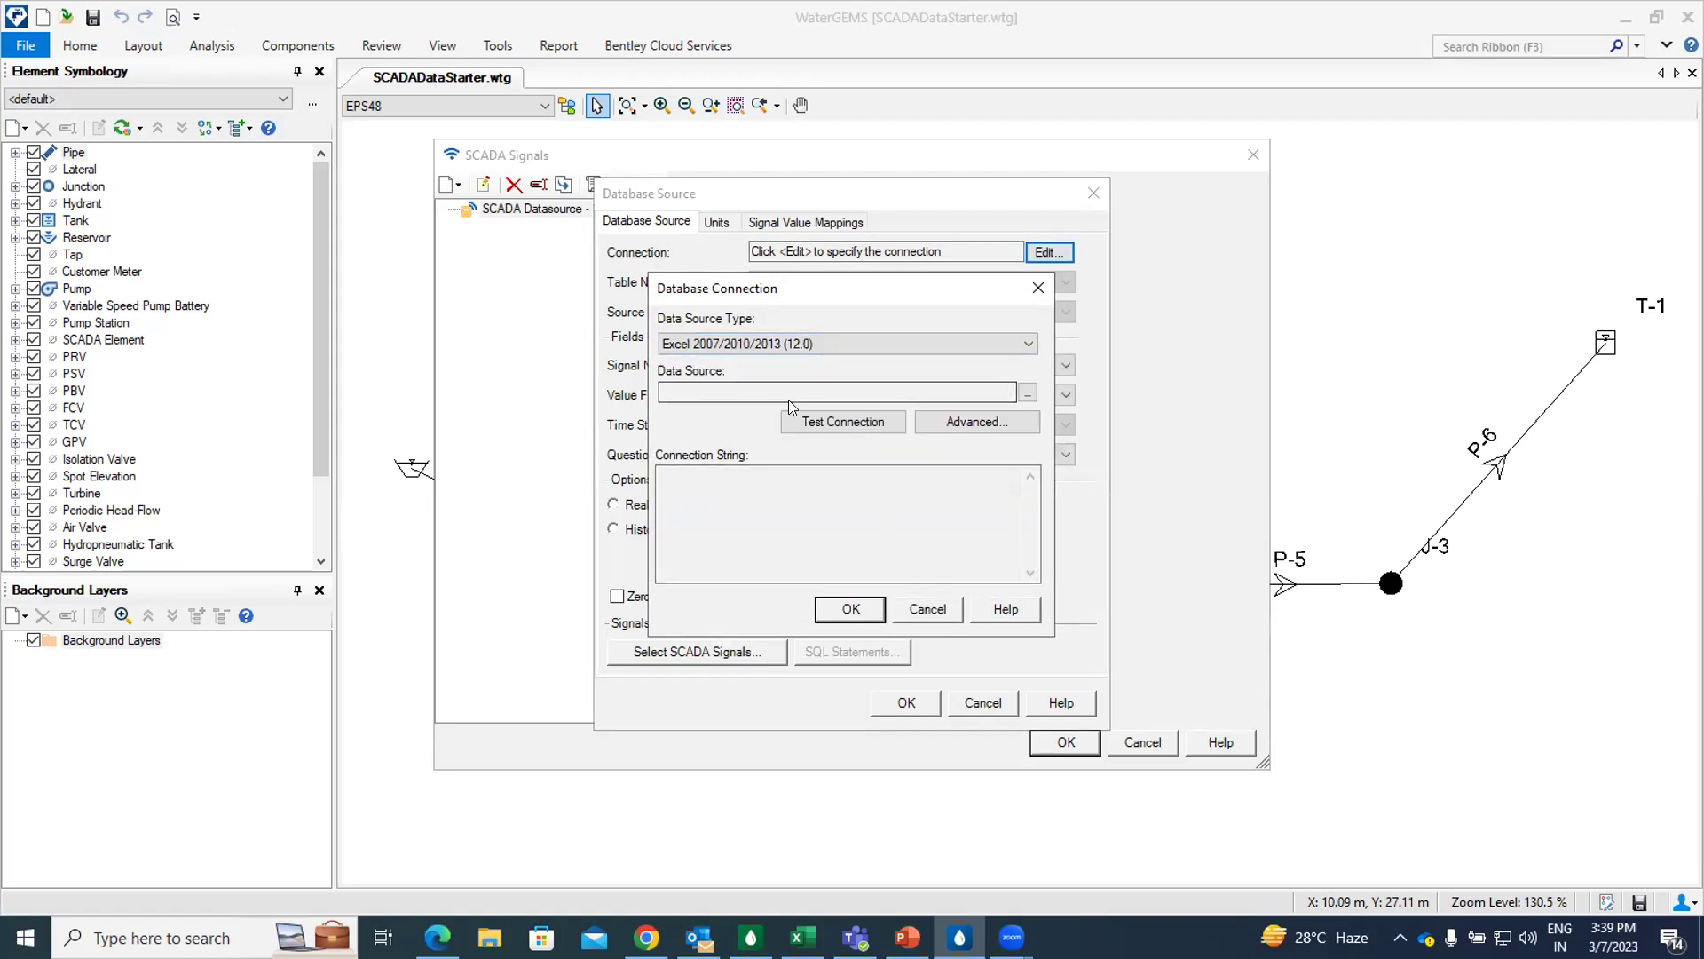
- Point the connection at the SCADA1 workbook, test it, then discard the connection settings
{"action": "left_click", "coordinate": [1026, 396]}
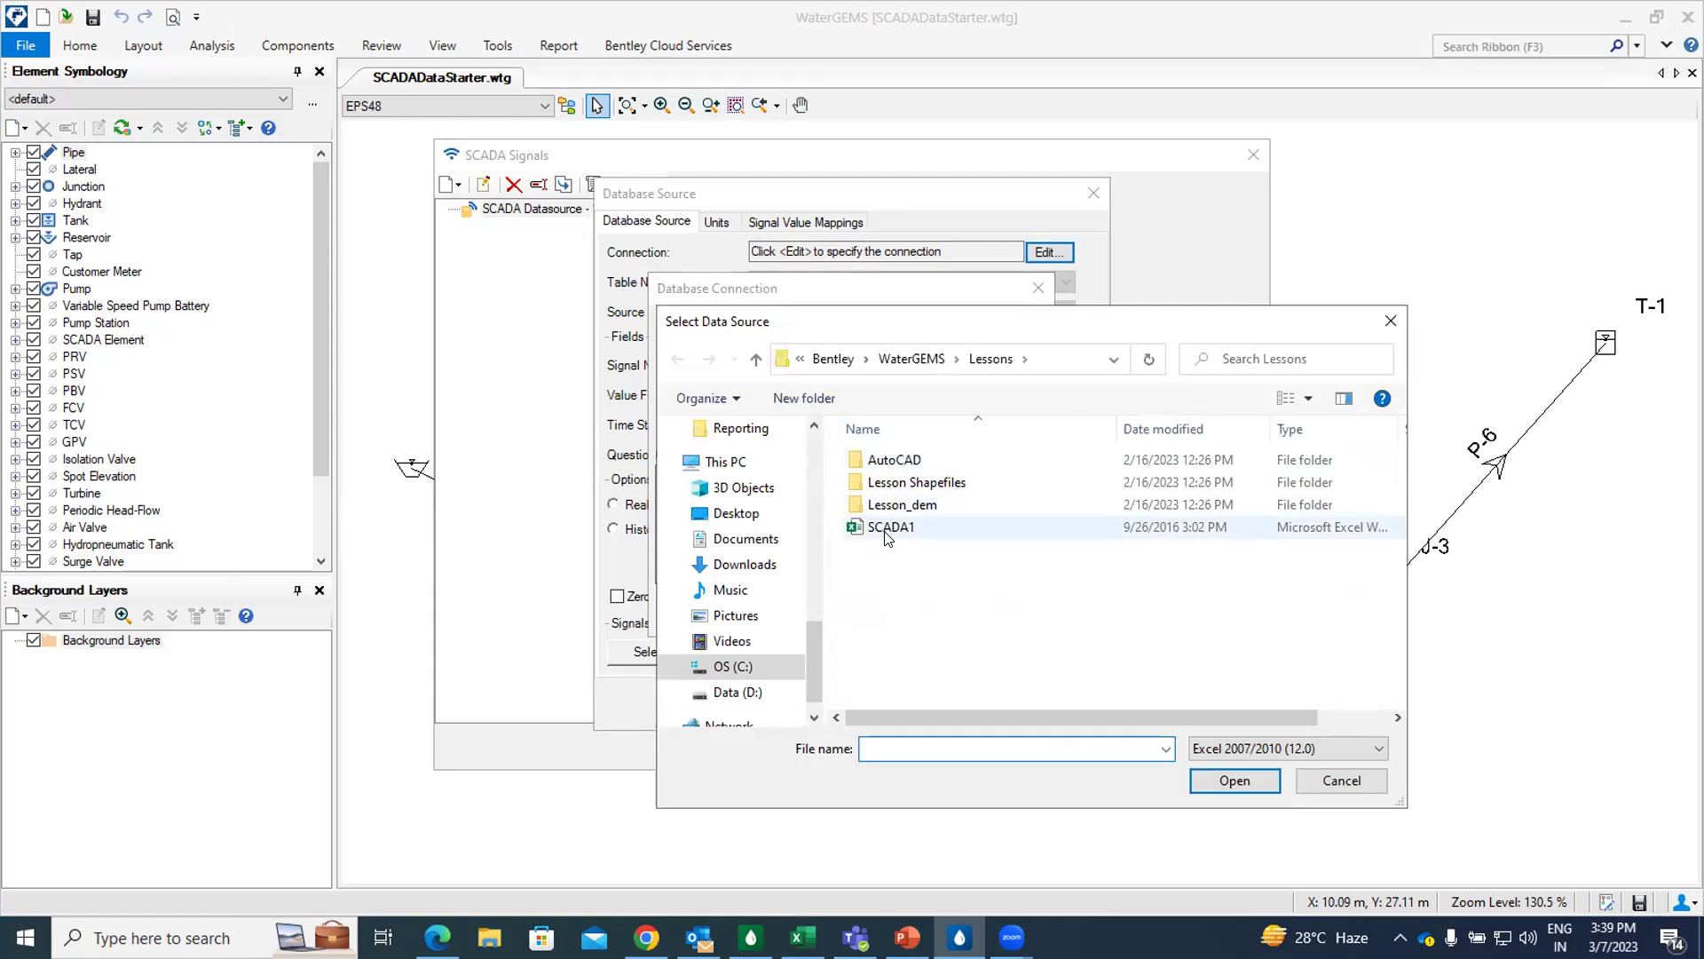
{"action": "left_click", "coordinate": [893, 533]}
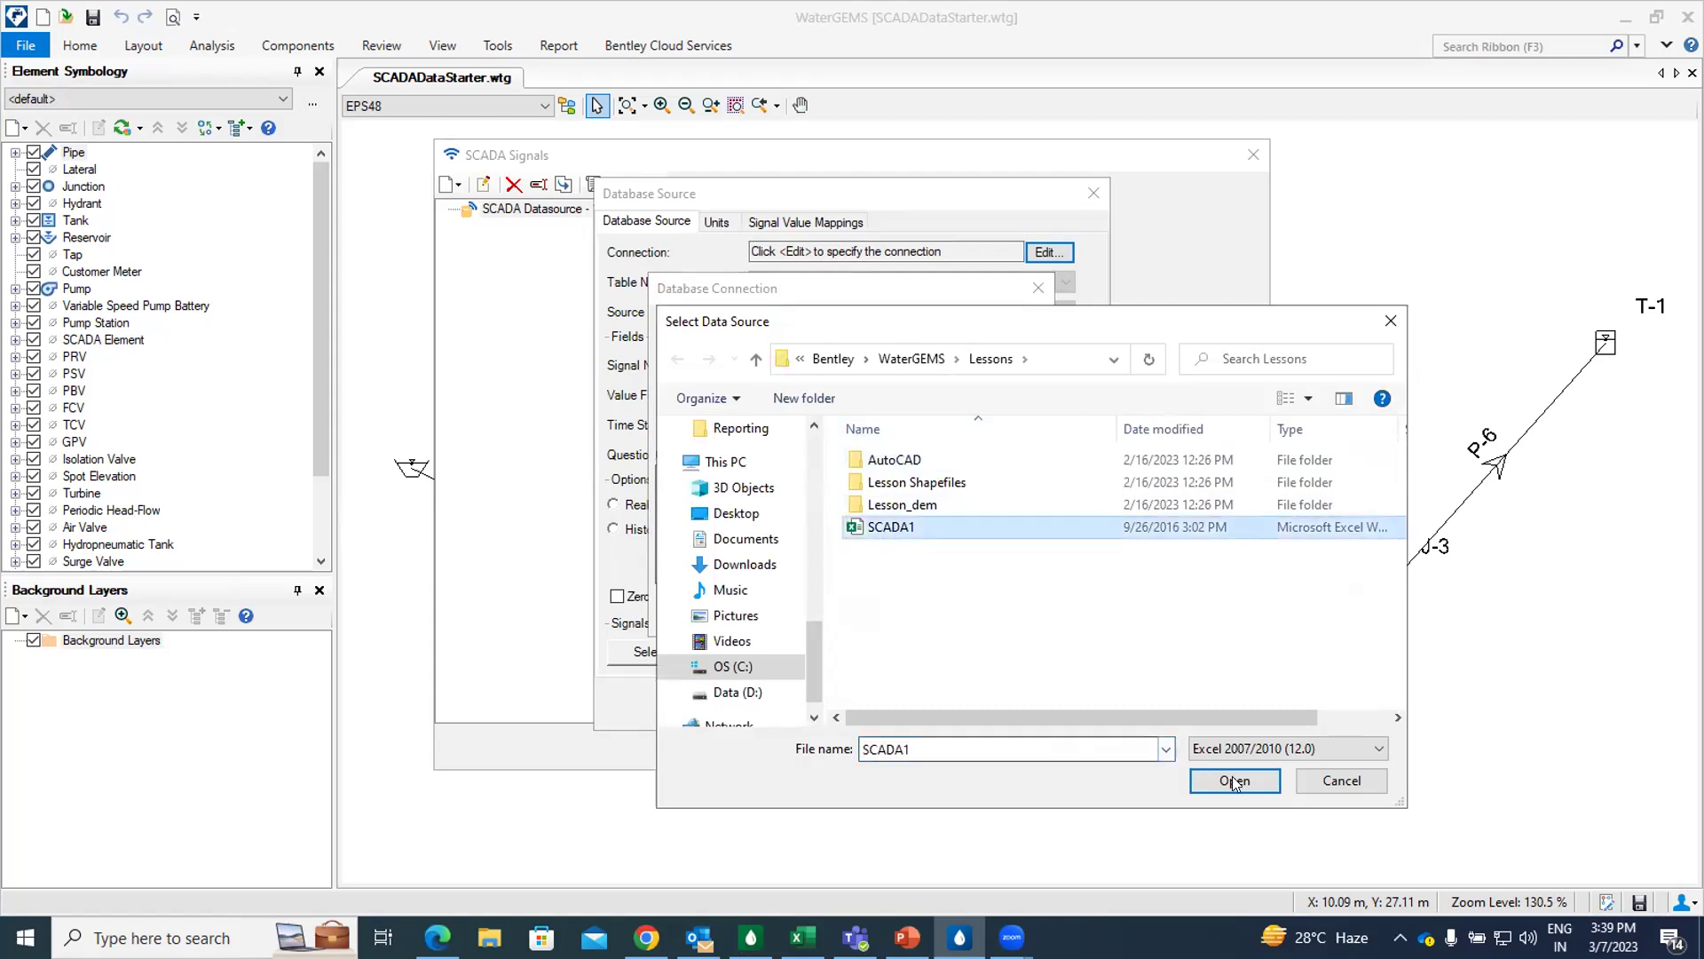
{"action": "left_click", "coordinate": [1234, 780]}
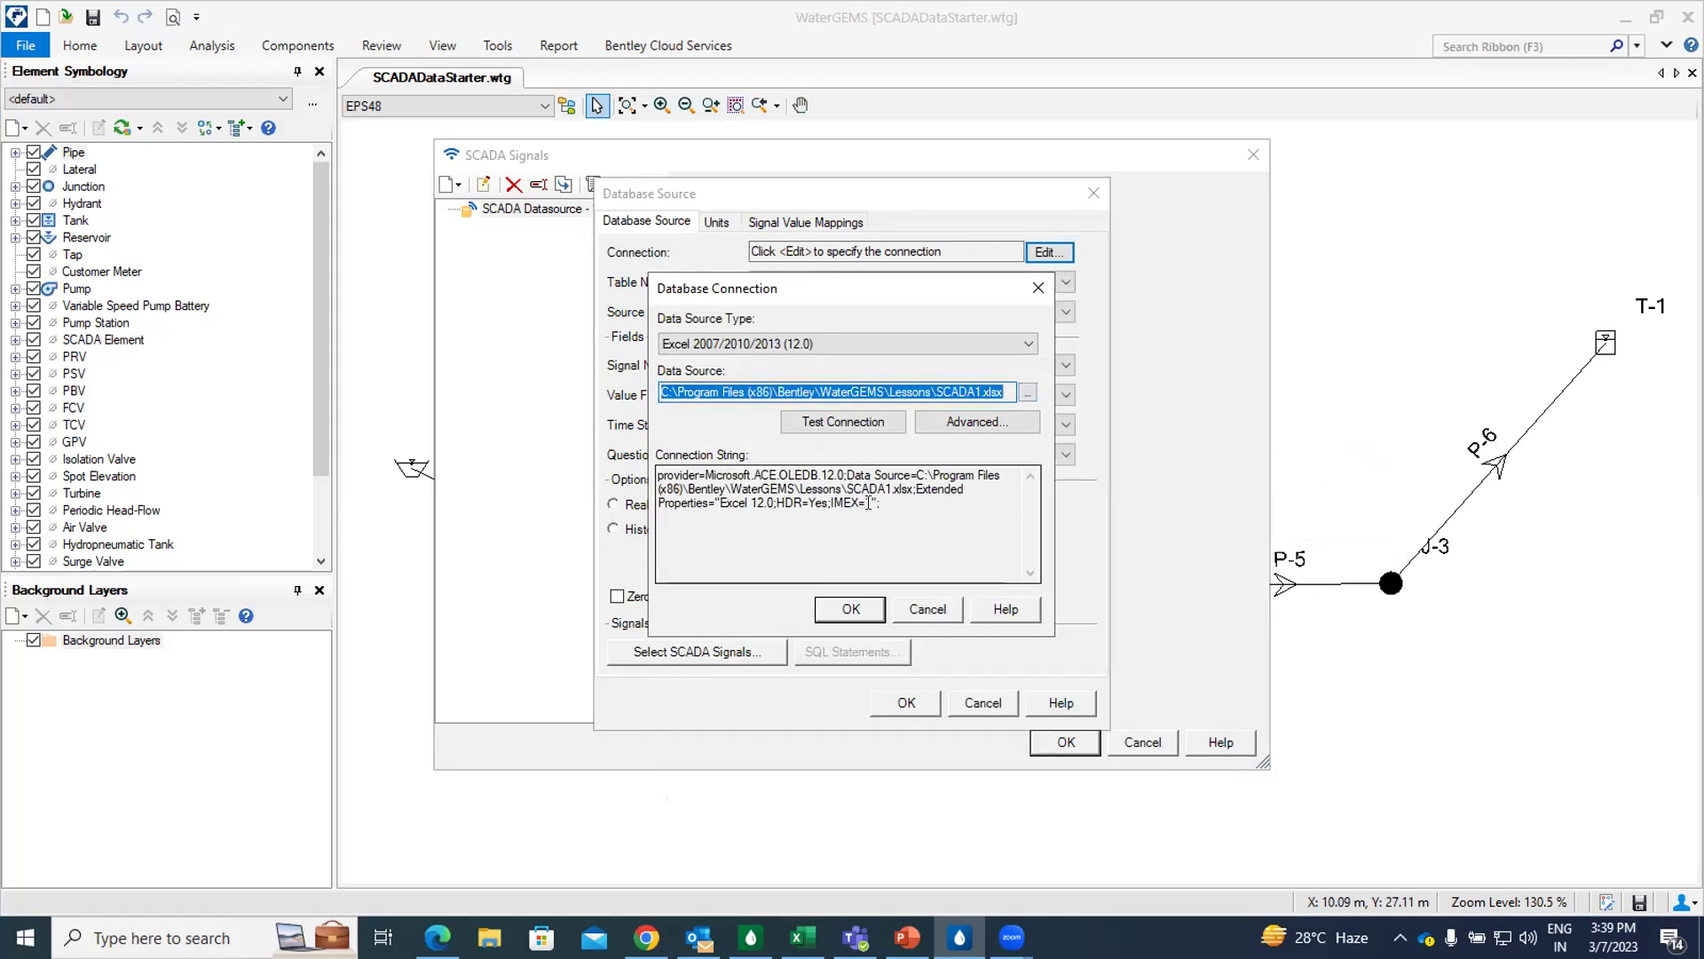
{"action": "left_click", "coordinate": [840, 423]}
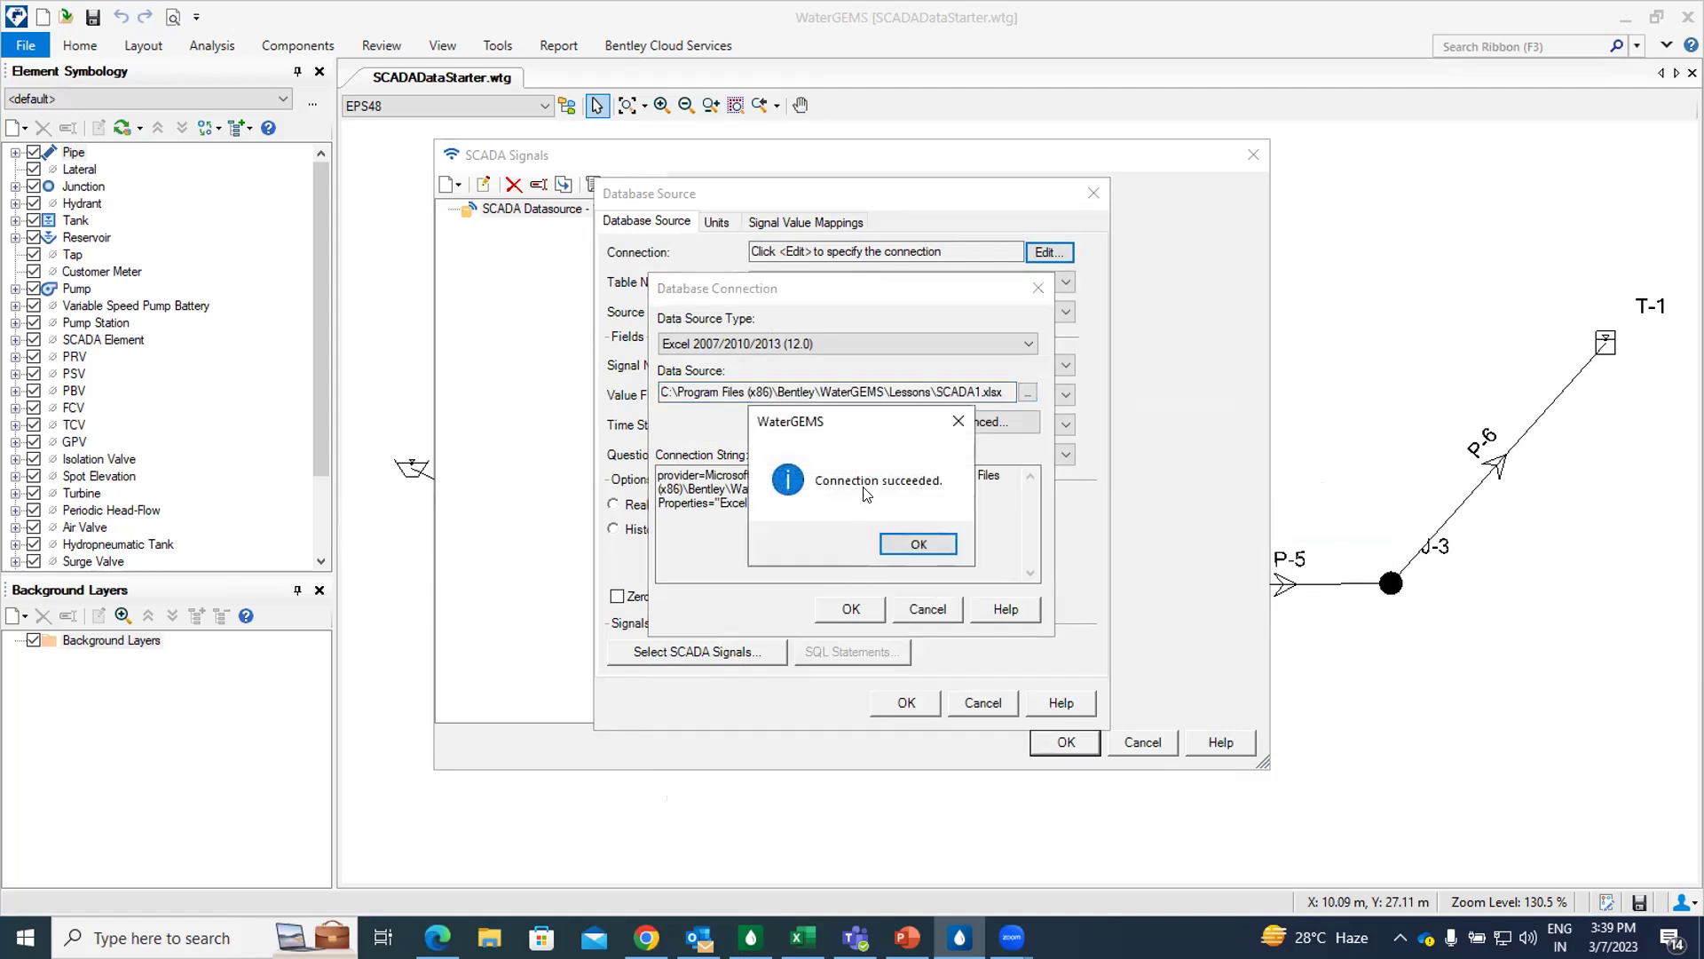
{"action": "left_click", "coordinate": [929, 543]}
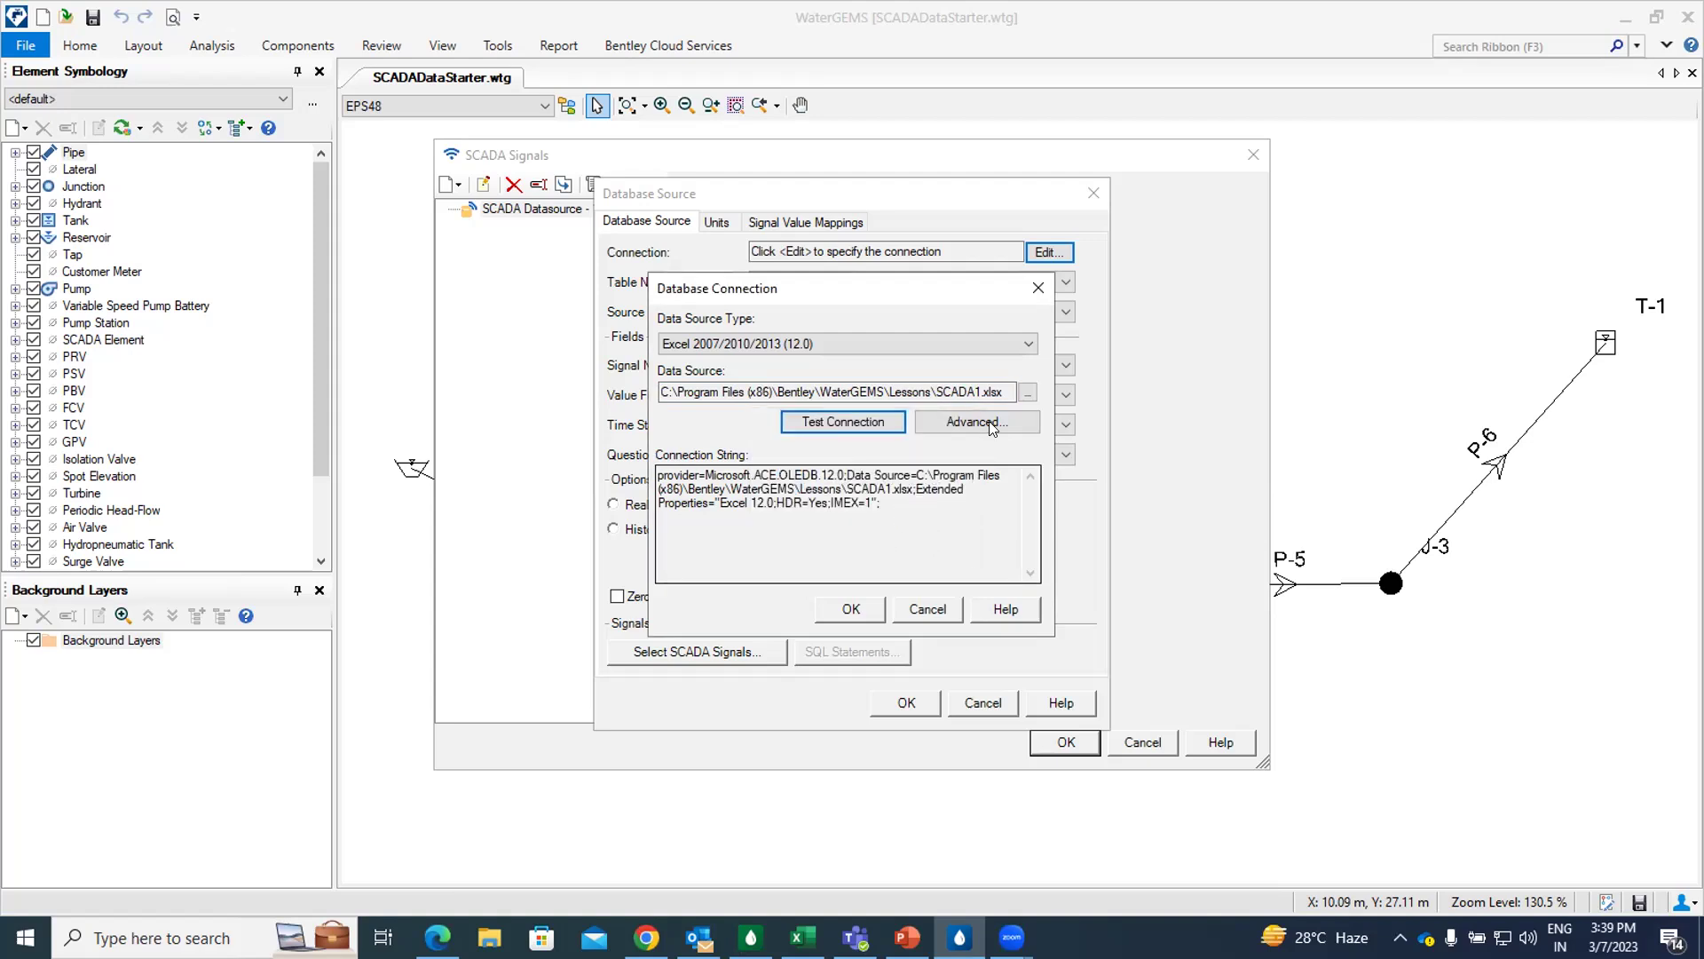
{"action": "left_click", "coordinate": [1038, 287]}
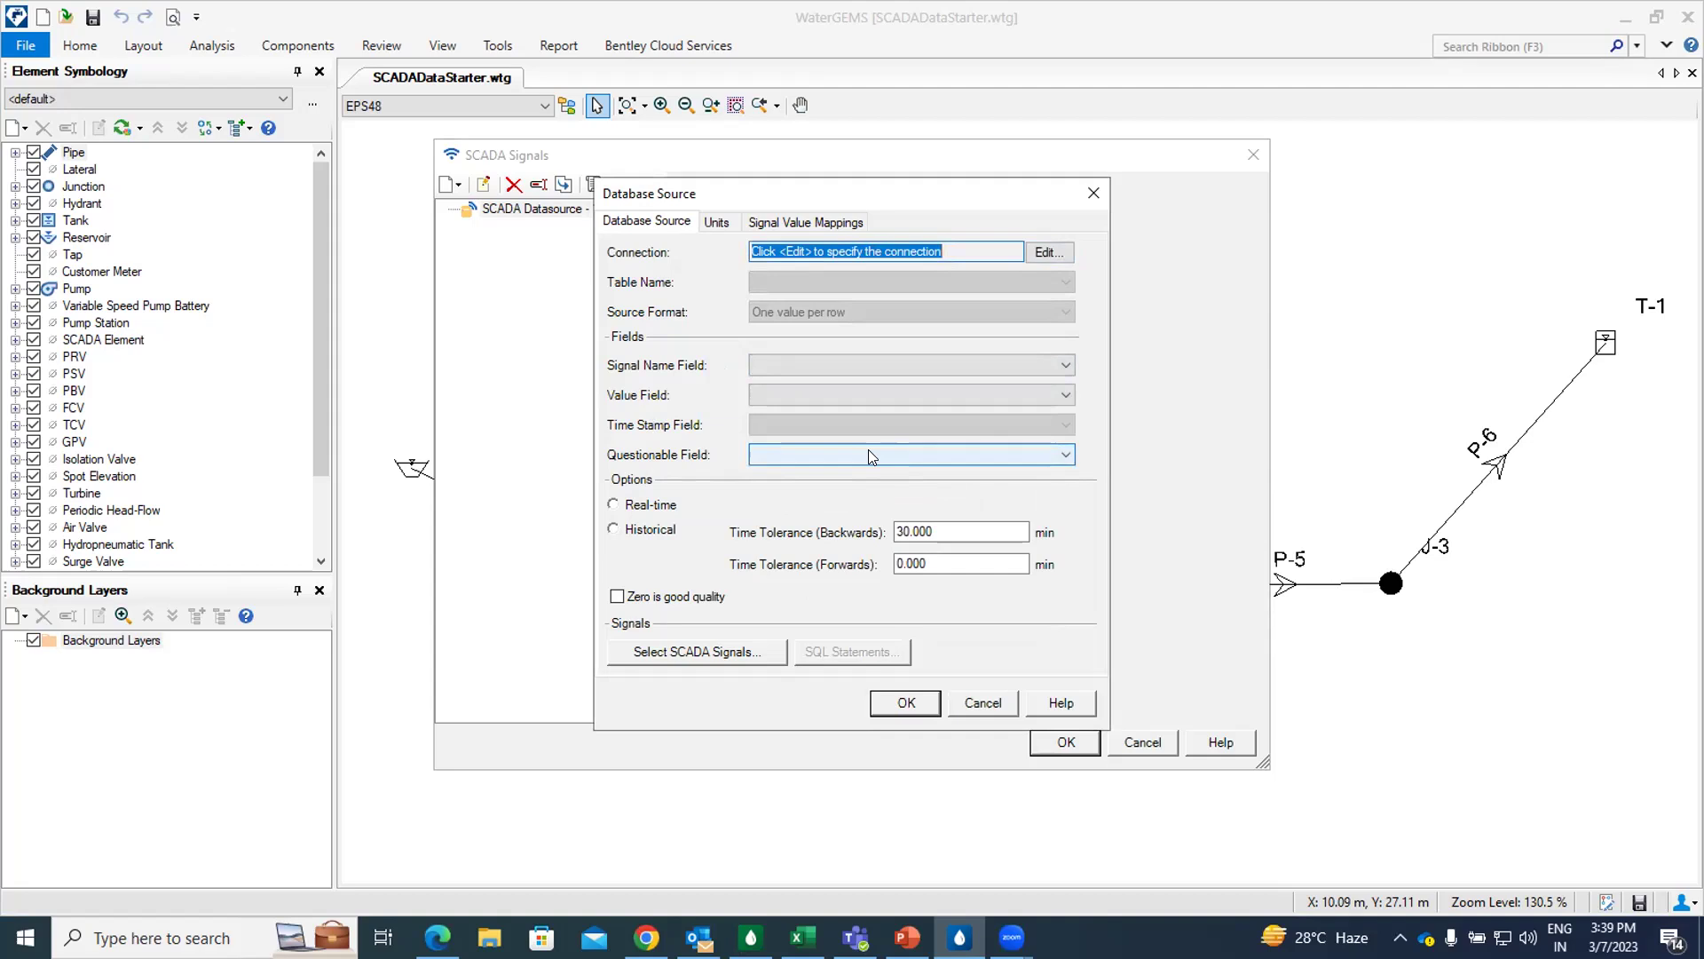
- Reopen the datasource connection settings and set the type to Excel 2007/2010/2013
{"action": "left_click", "coordinate": [1036, 253]}
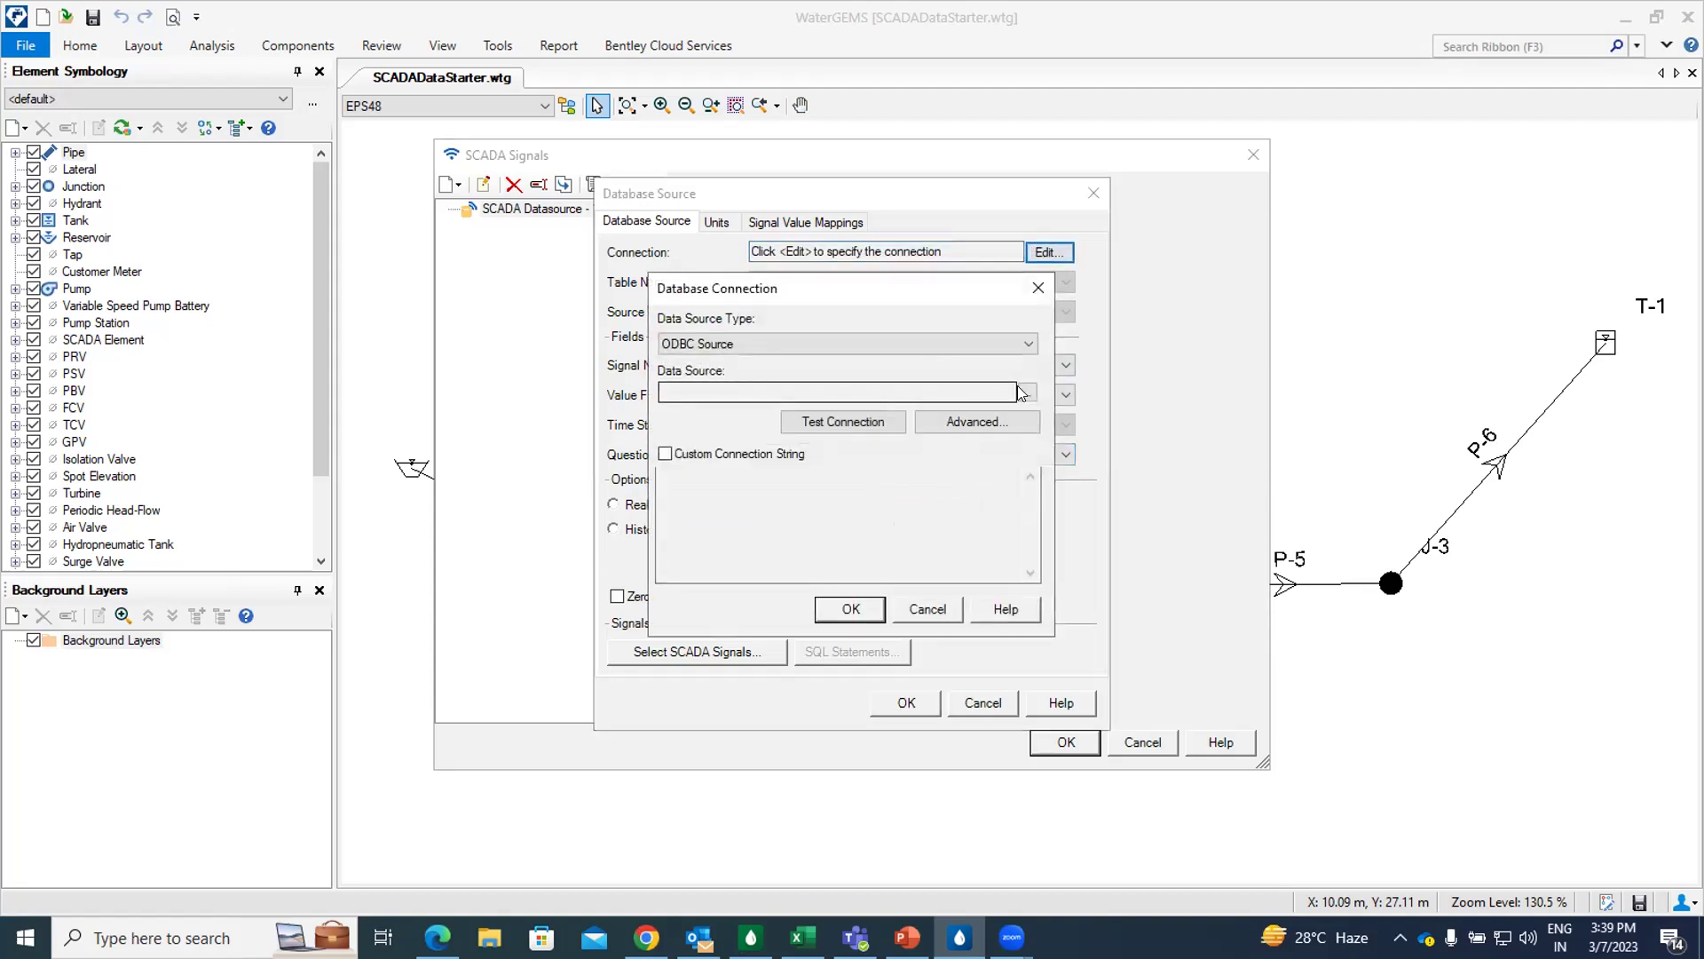
{"action": "left_click", "coordinate": [1027, 393]}
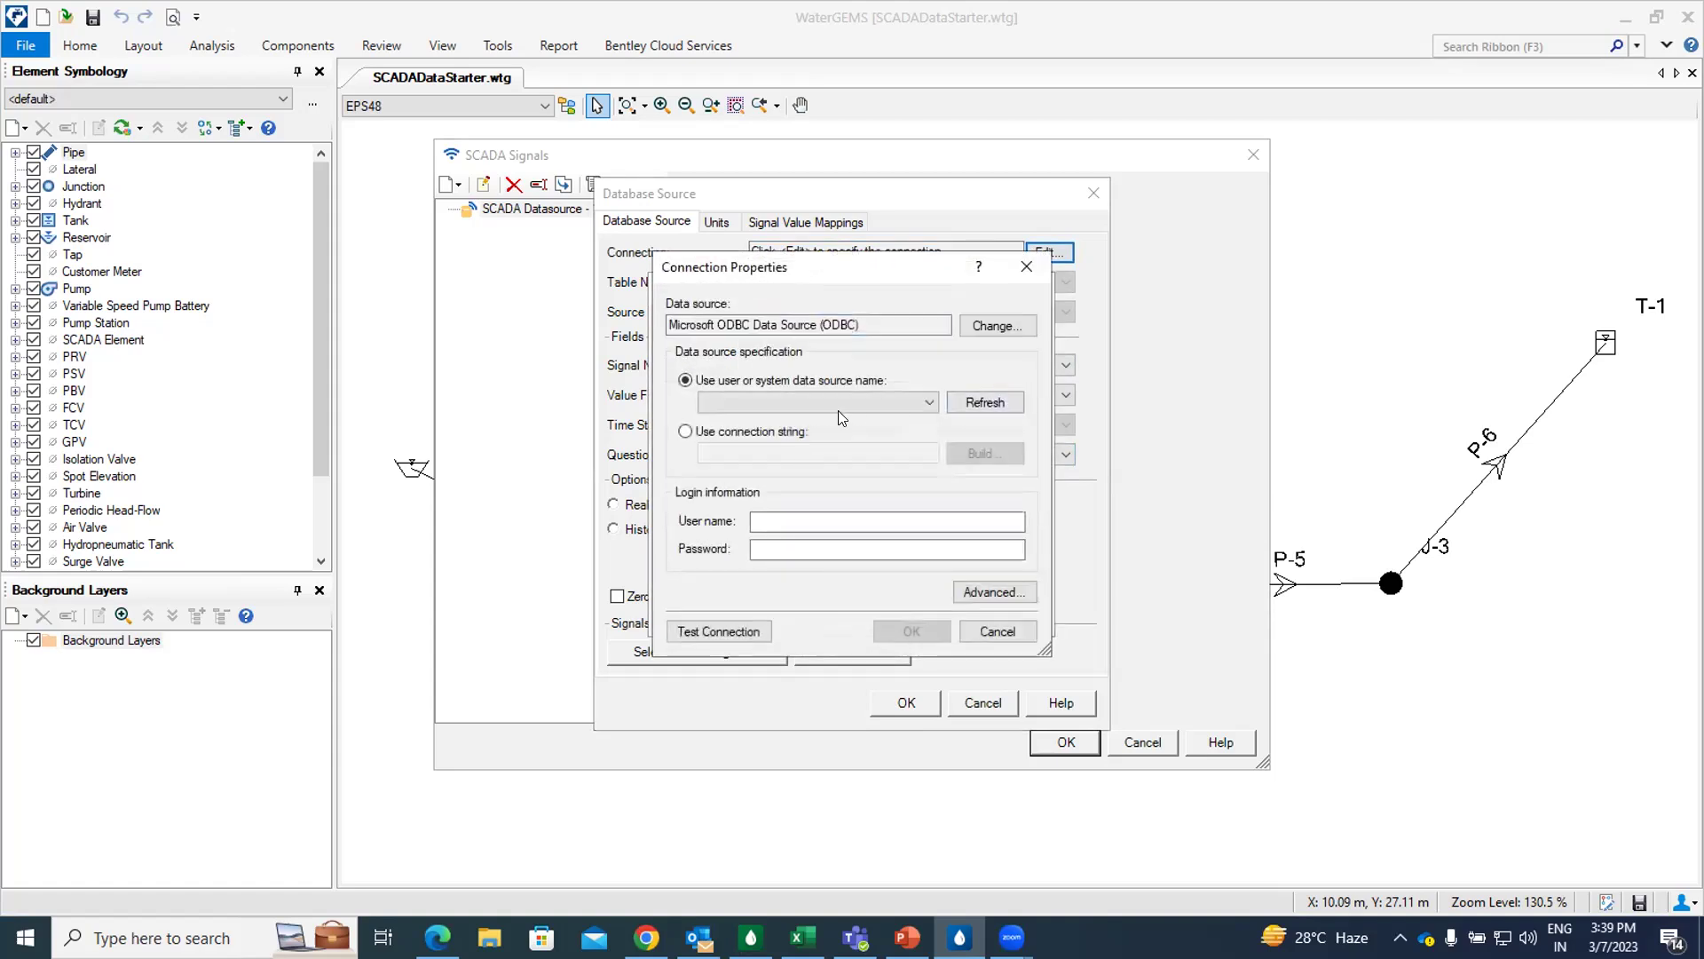
{"action": "left_click", "coordinate": [1027, 267]}
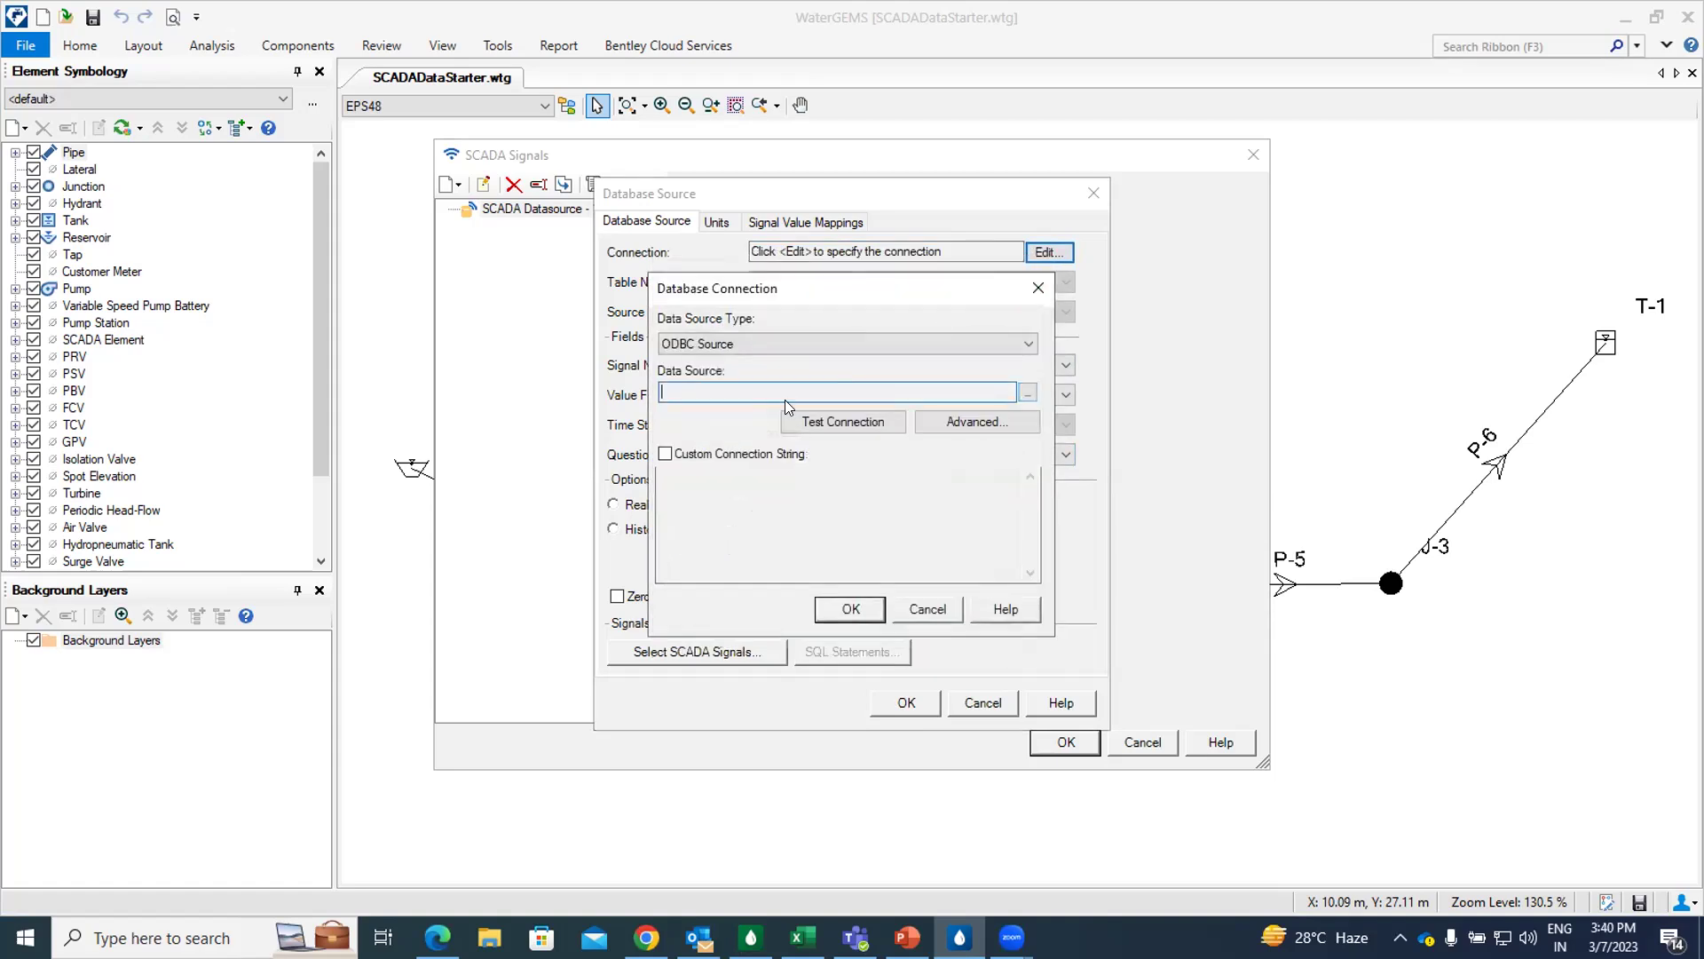
{"action": "left_click", "coordinate": [988, 343]}
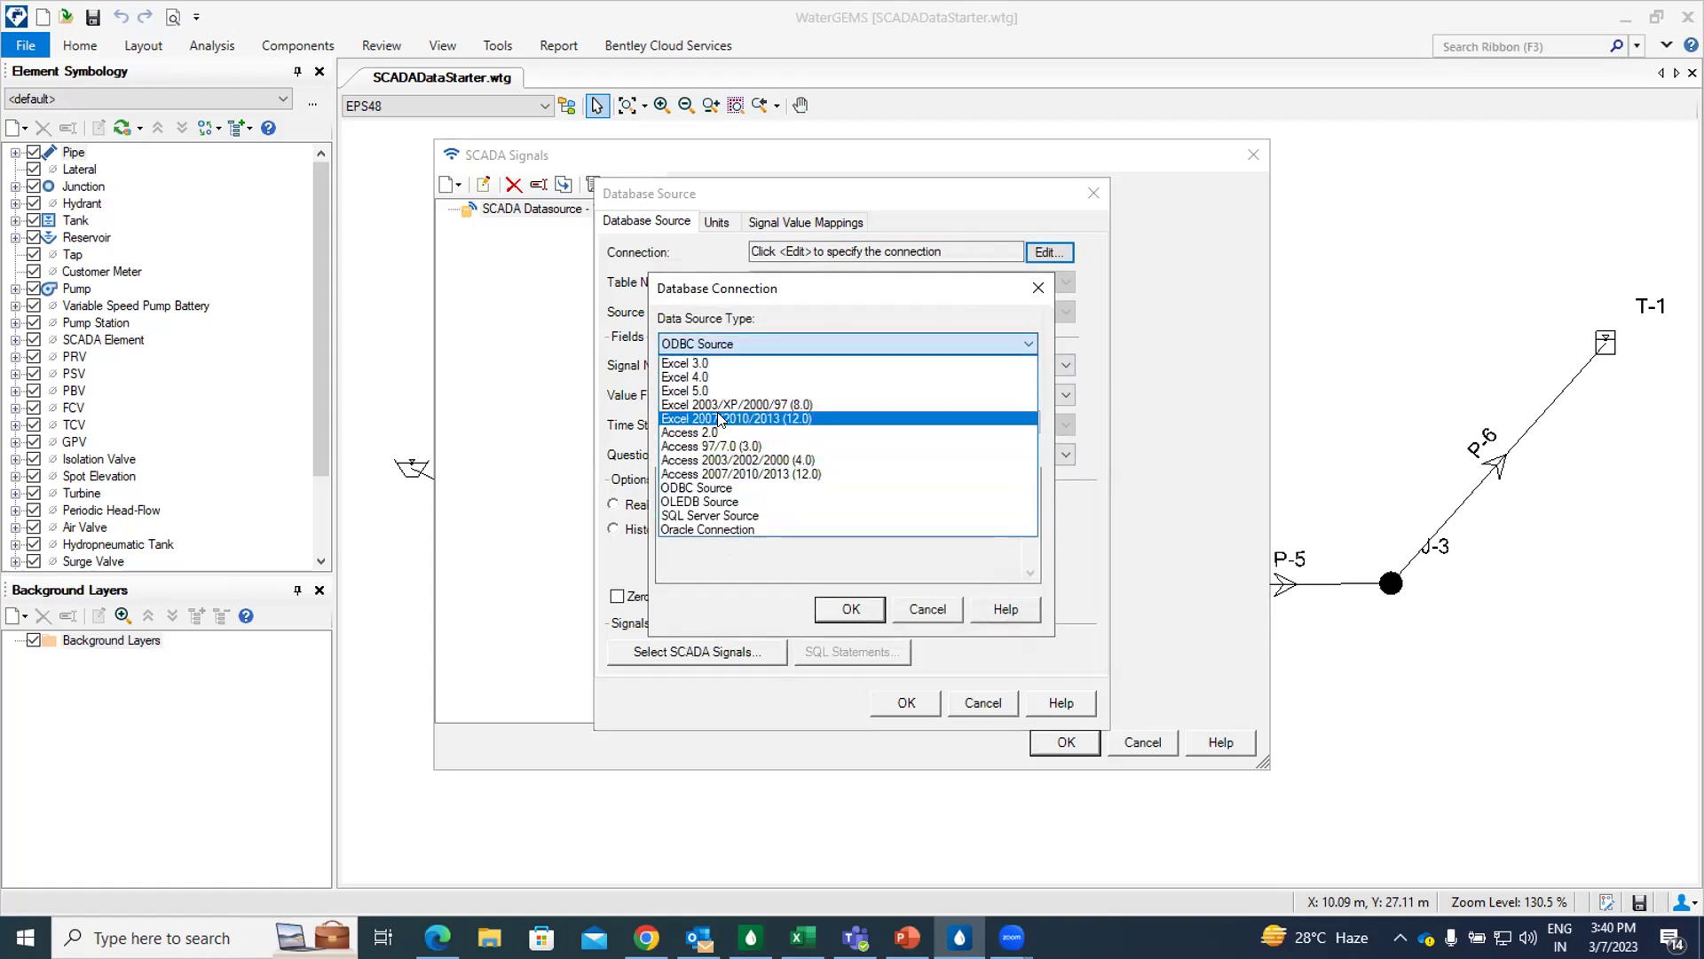
{"action": "left_click", "coordinate": [737, 418]}
- Select Lessons\SCADA1.xlsx as the workbook, test the connection successfully, and confirm
{"action": "left_click", "coordinate": [1030, 394]}
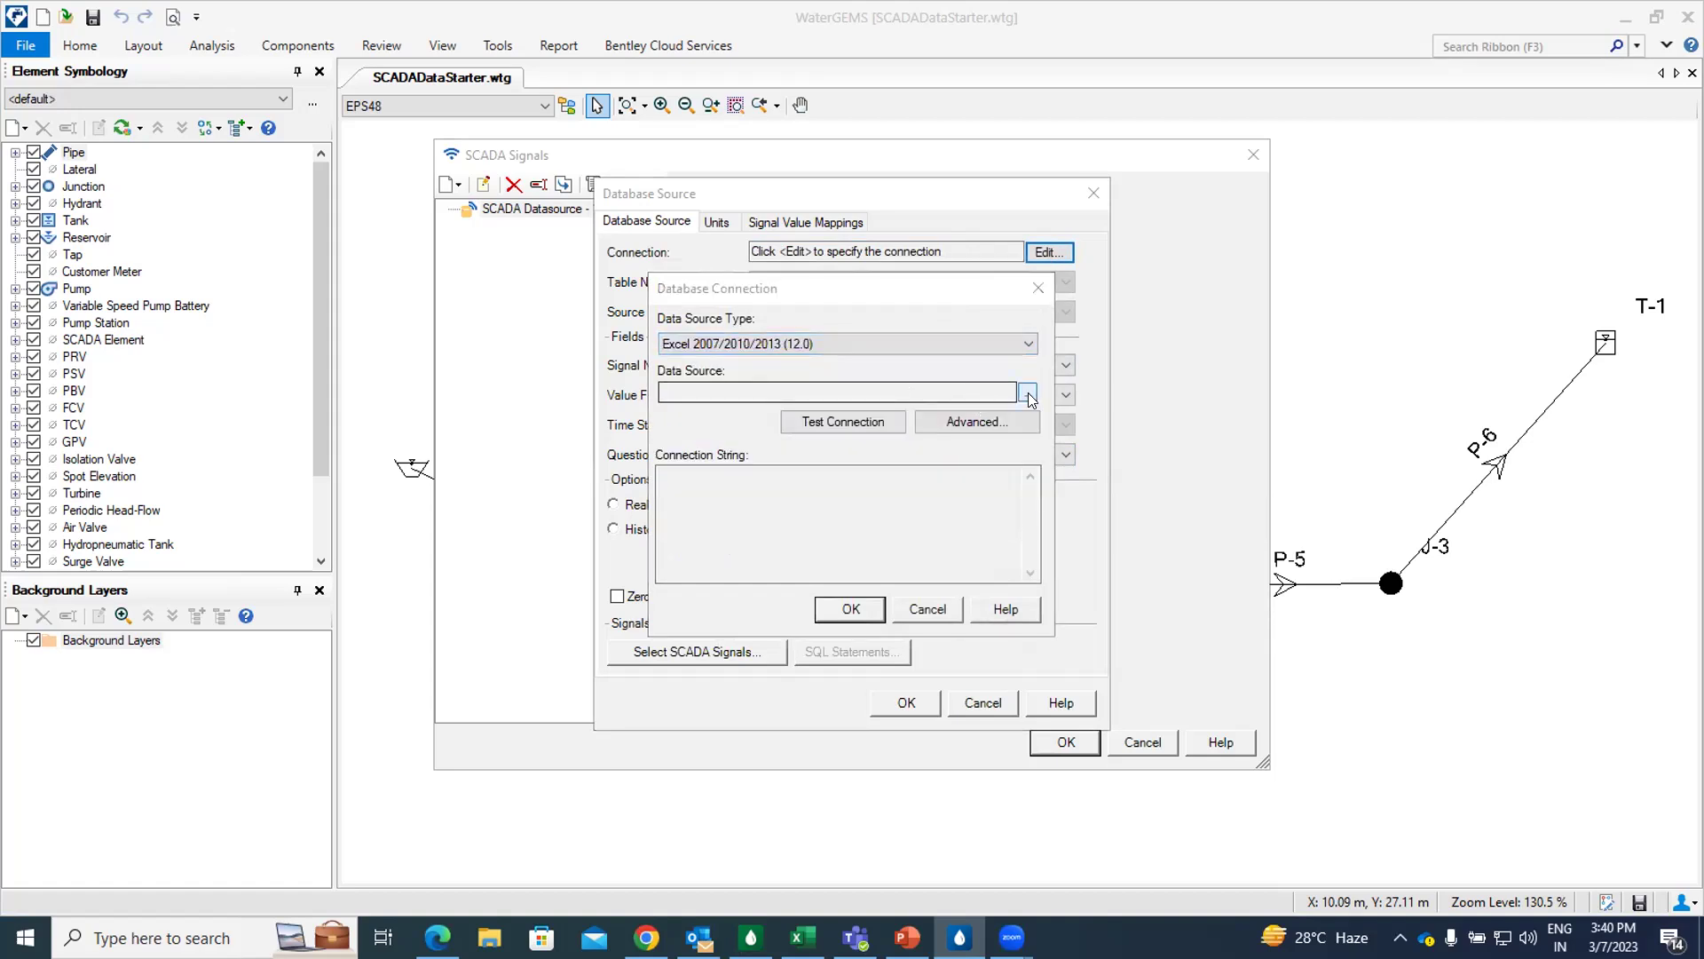
{"action": "left_click", "coordinate": [906, 531]}
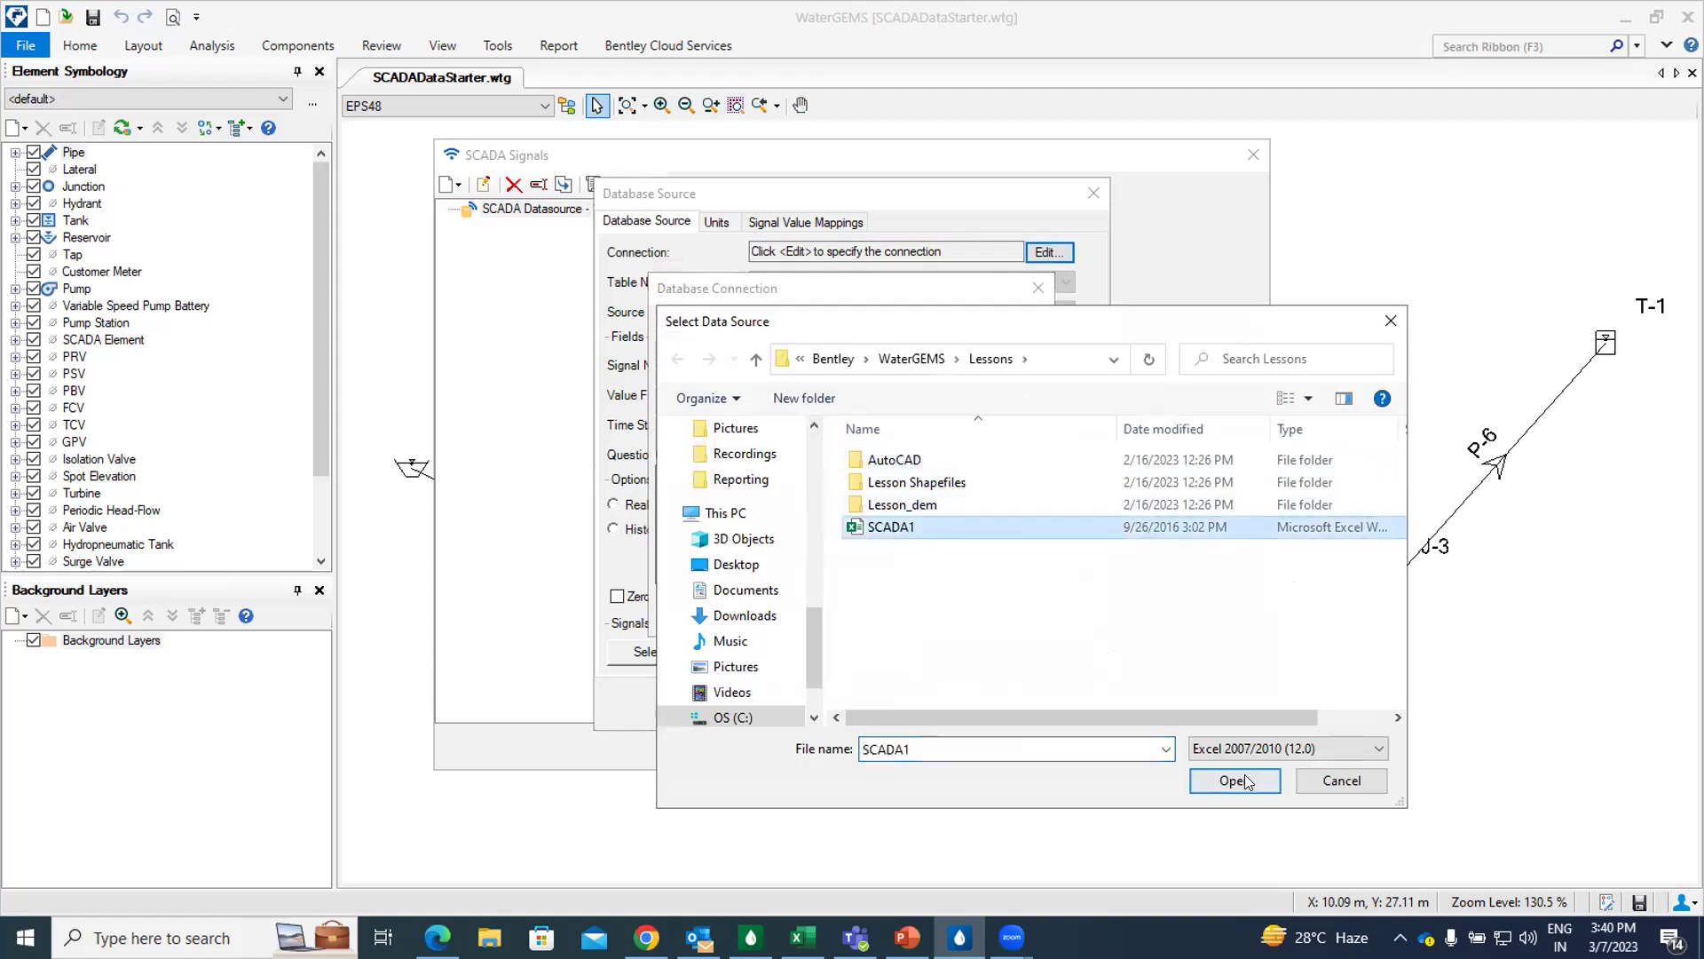
{"action": "left_click", "coordinate": [1235, 780]}
{"action": "left_click", "coordinate": [839, 425]}
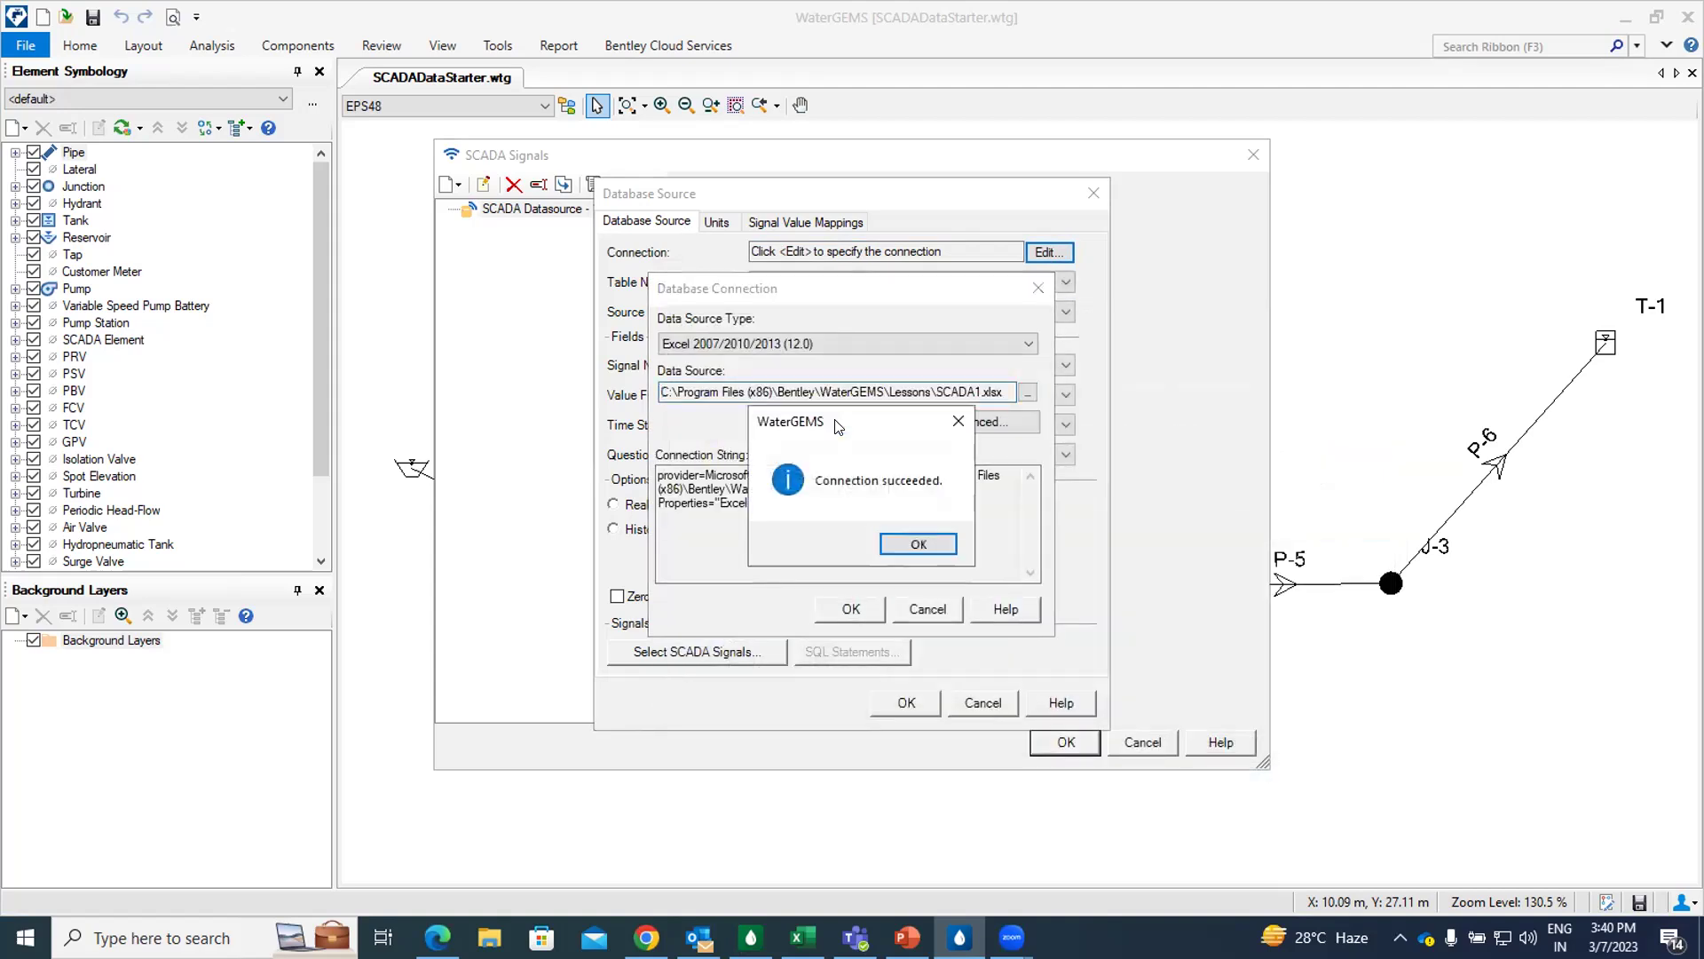
{"action": "left_click", "coordinate": [918, 545]}
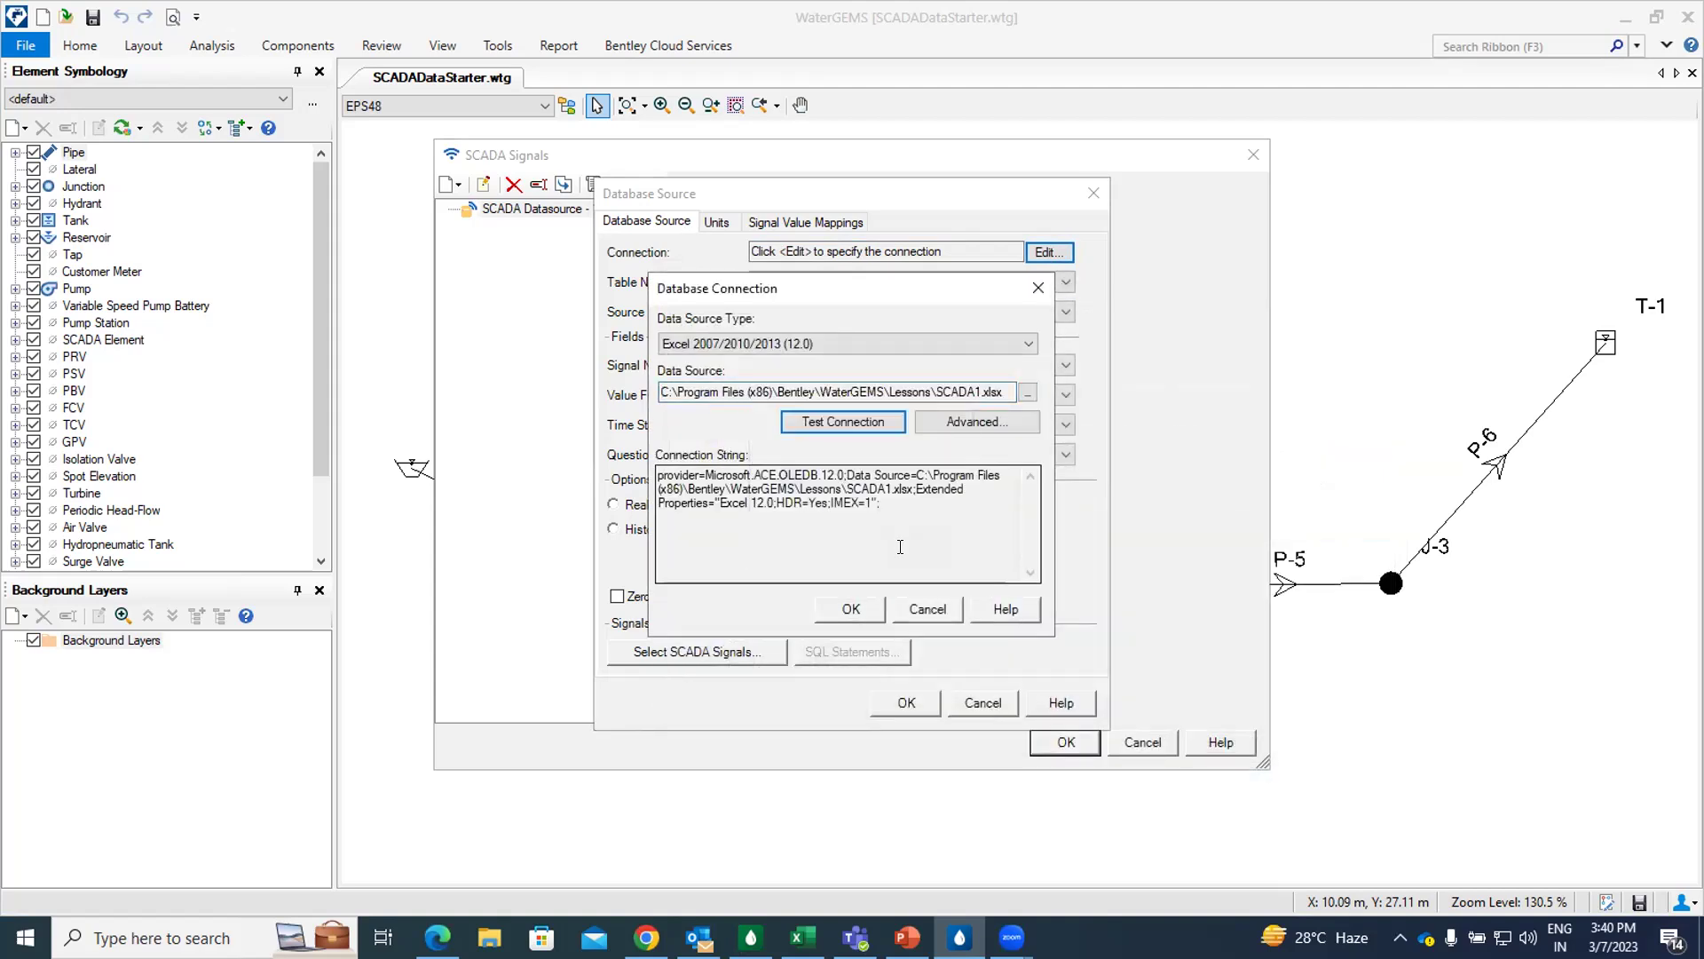
{"action": "left_click", "coordinate": [851, 610]}
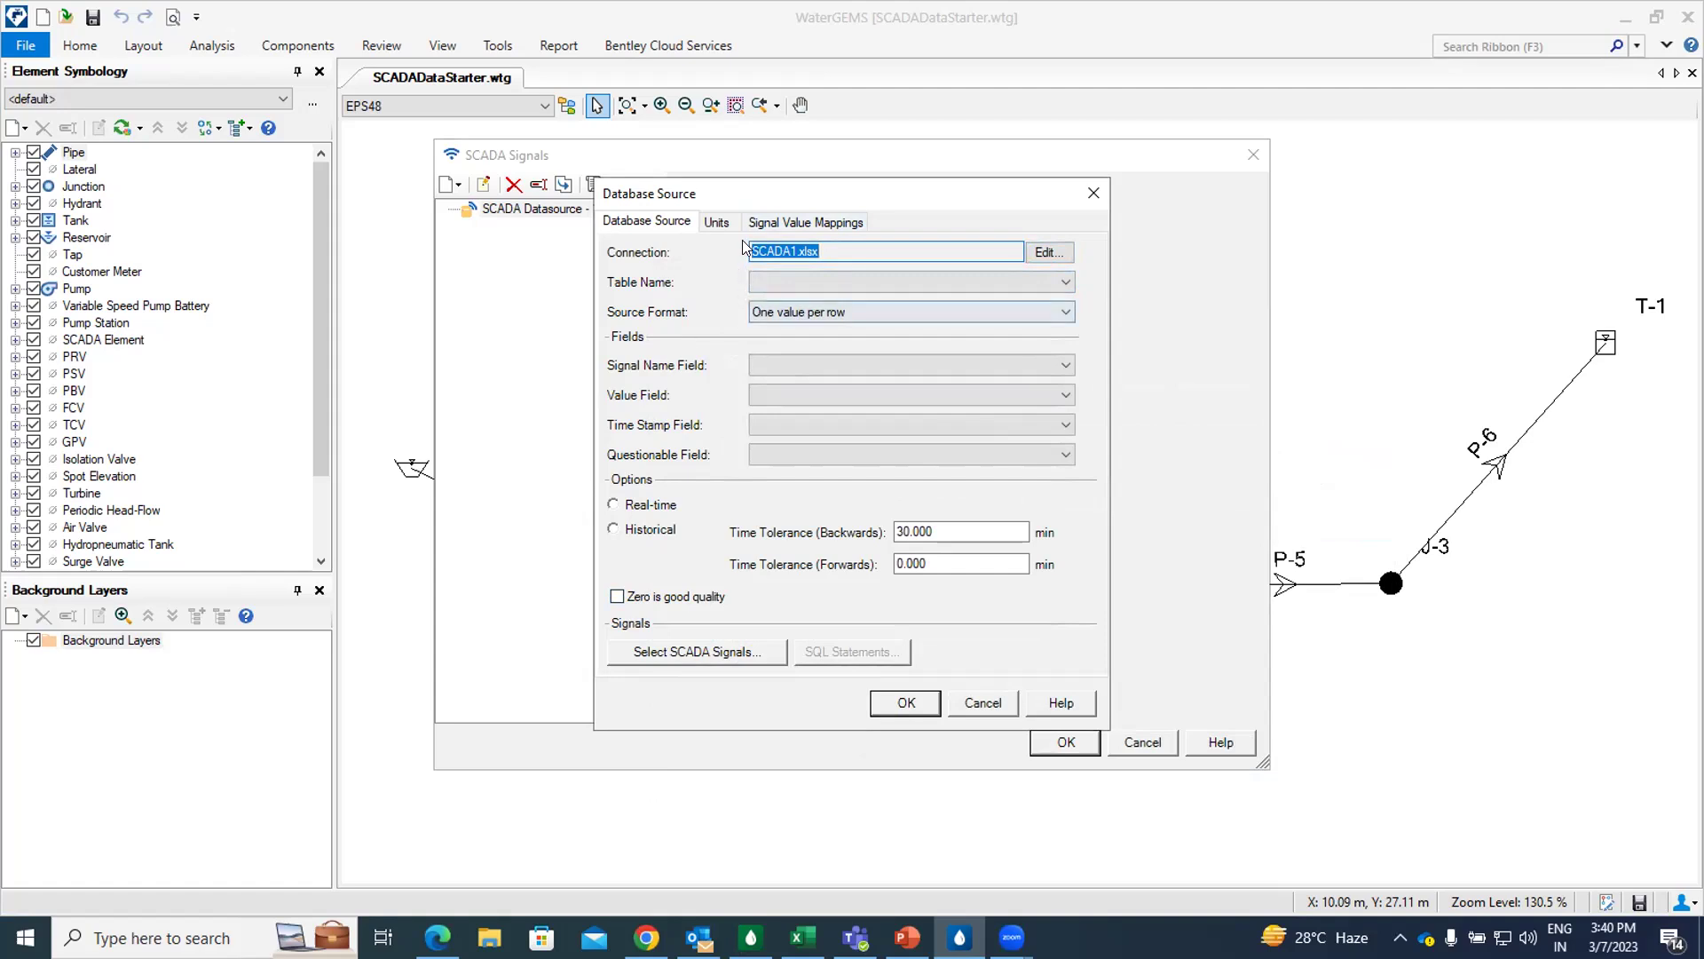
- Set table Sheet1$, Multiple values per row format, Time (hours) time stamp, and Historical data
{"action": "left_click", "coordinate": [941, 280]}
{"action": "left_click", "coordinate": [863, 301]}
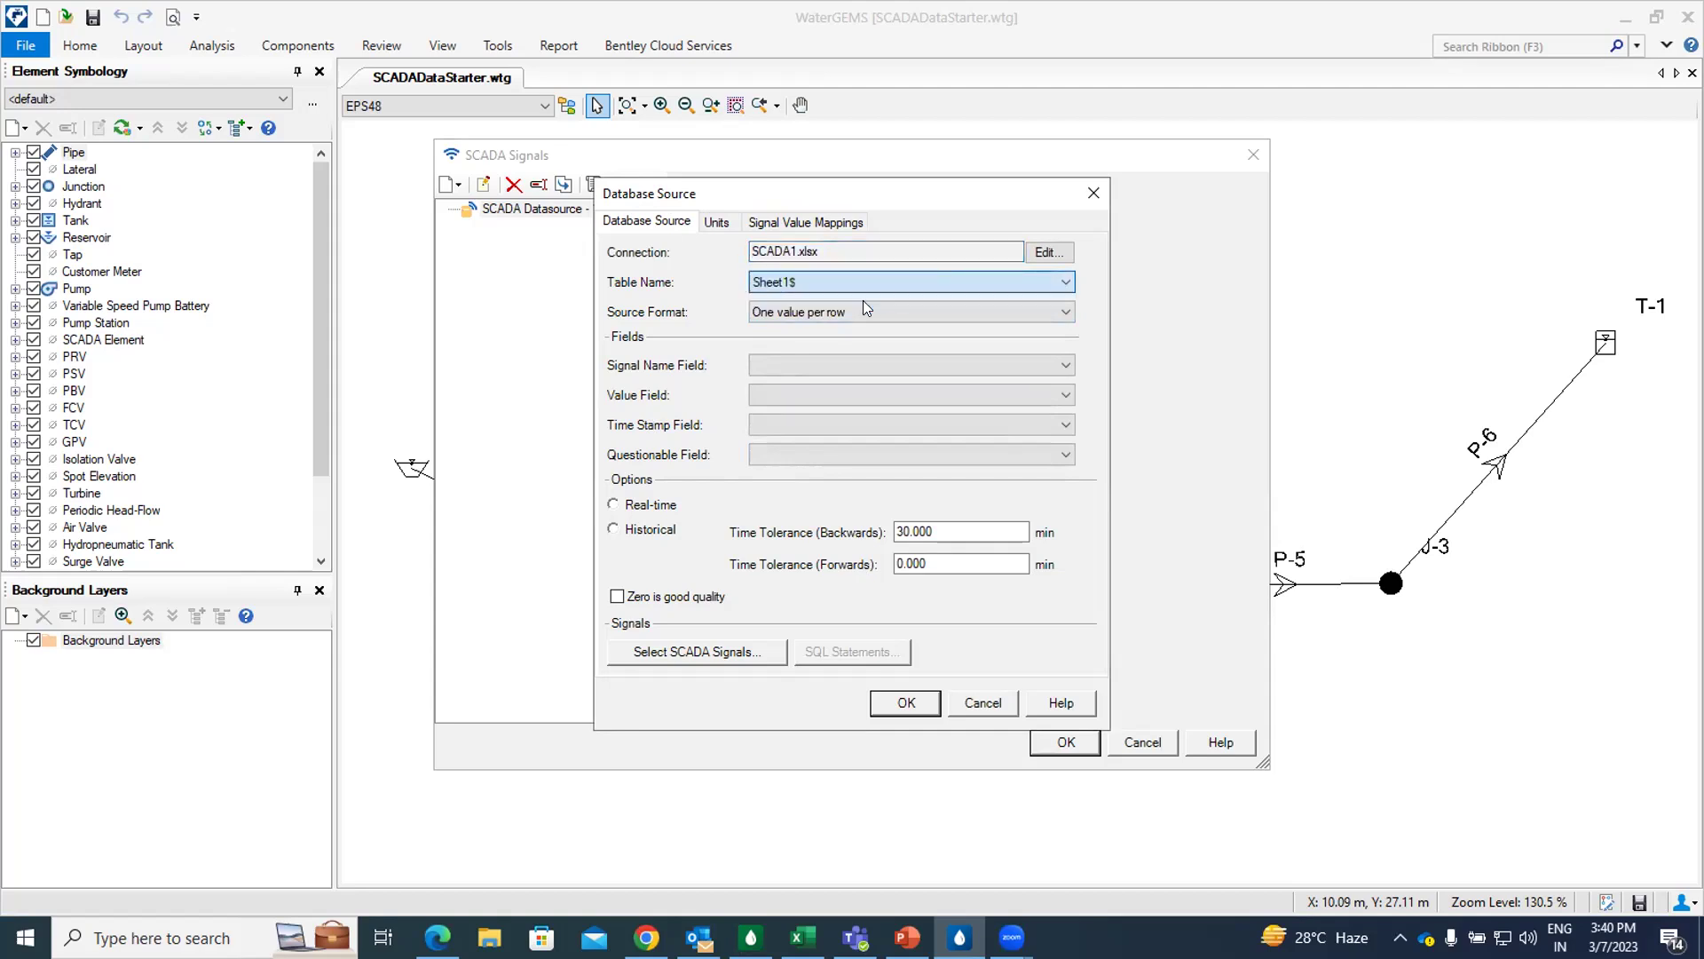
{"action": "left_click", "coordinate": [865, 311]}
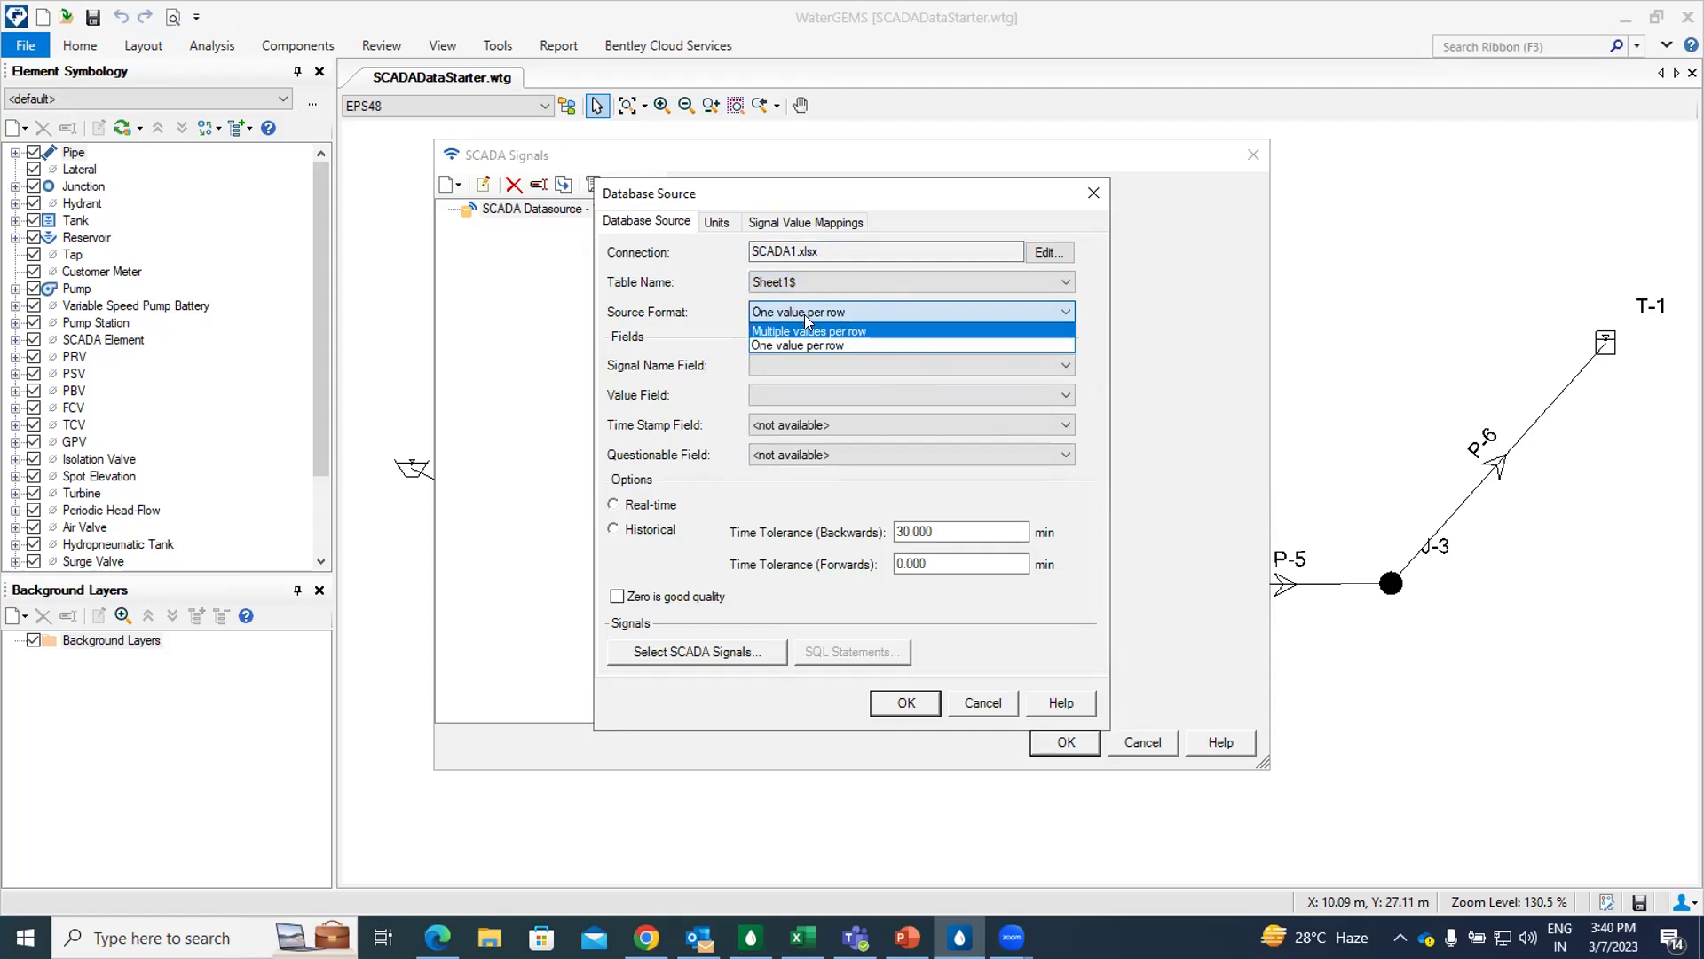
{"action": "left_click", "coordinate": [855, 332]}
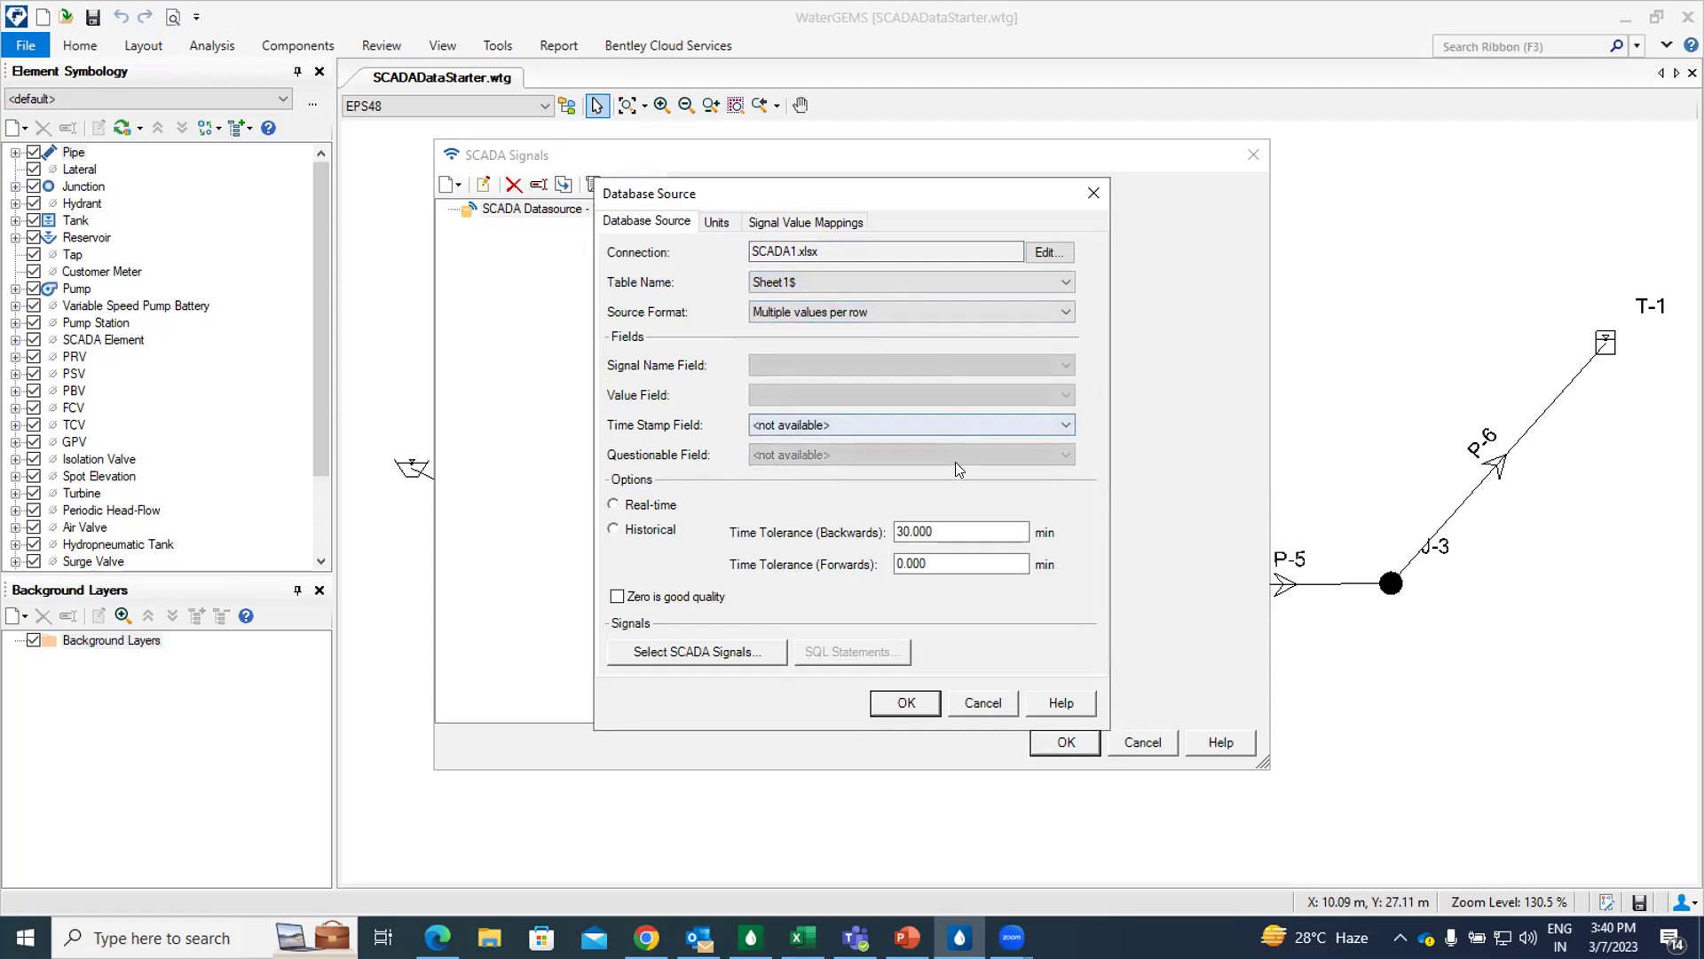
{"action": "left_click", "coordinate": [912, 428]}
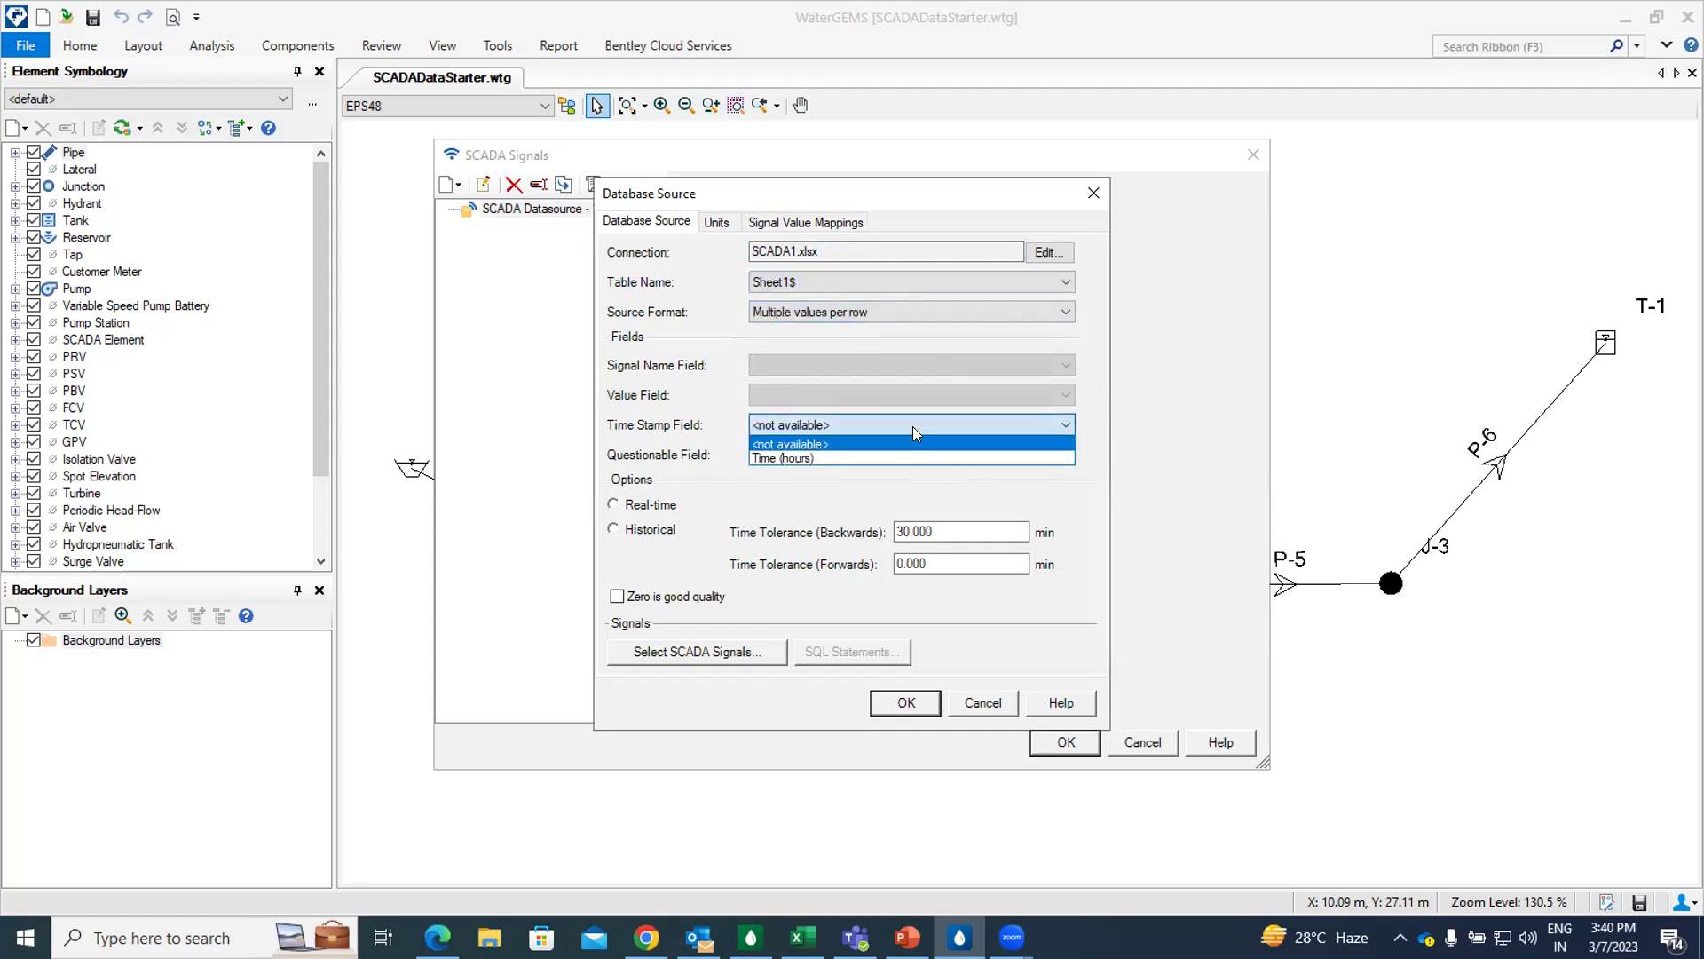
{"action": "left_click", "coordinate": [904, 455]}
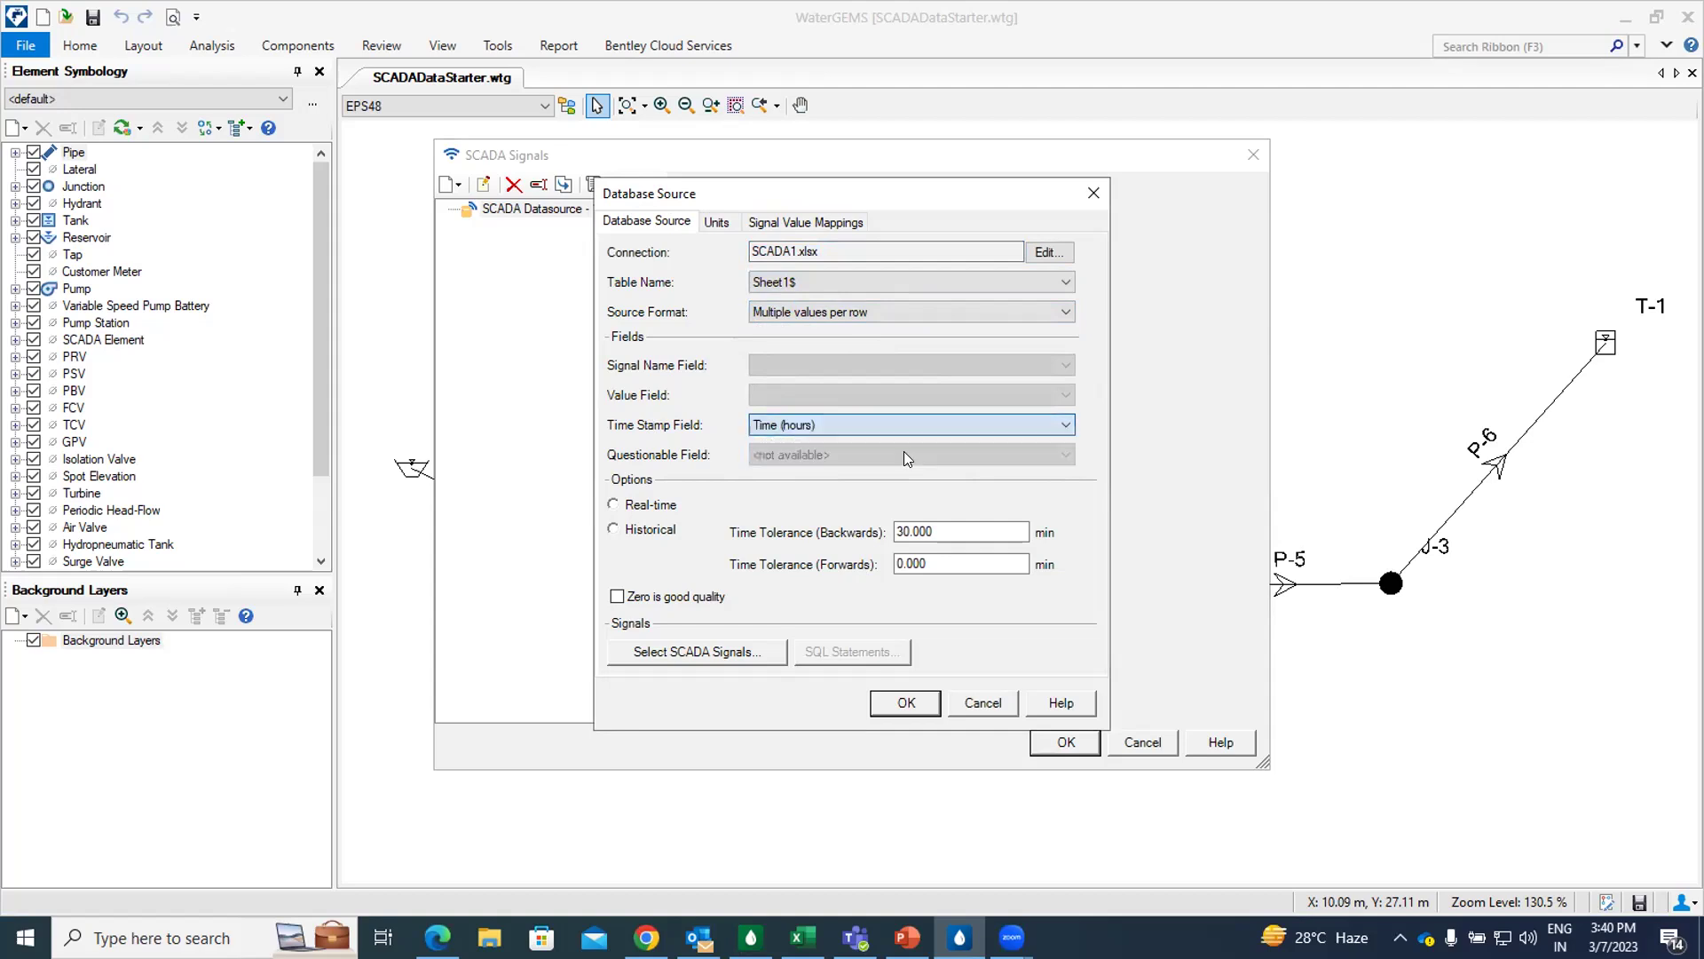
{"action": "left_click", "coordinate": [613, 530]}
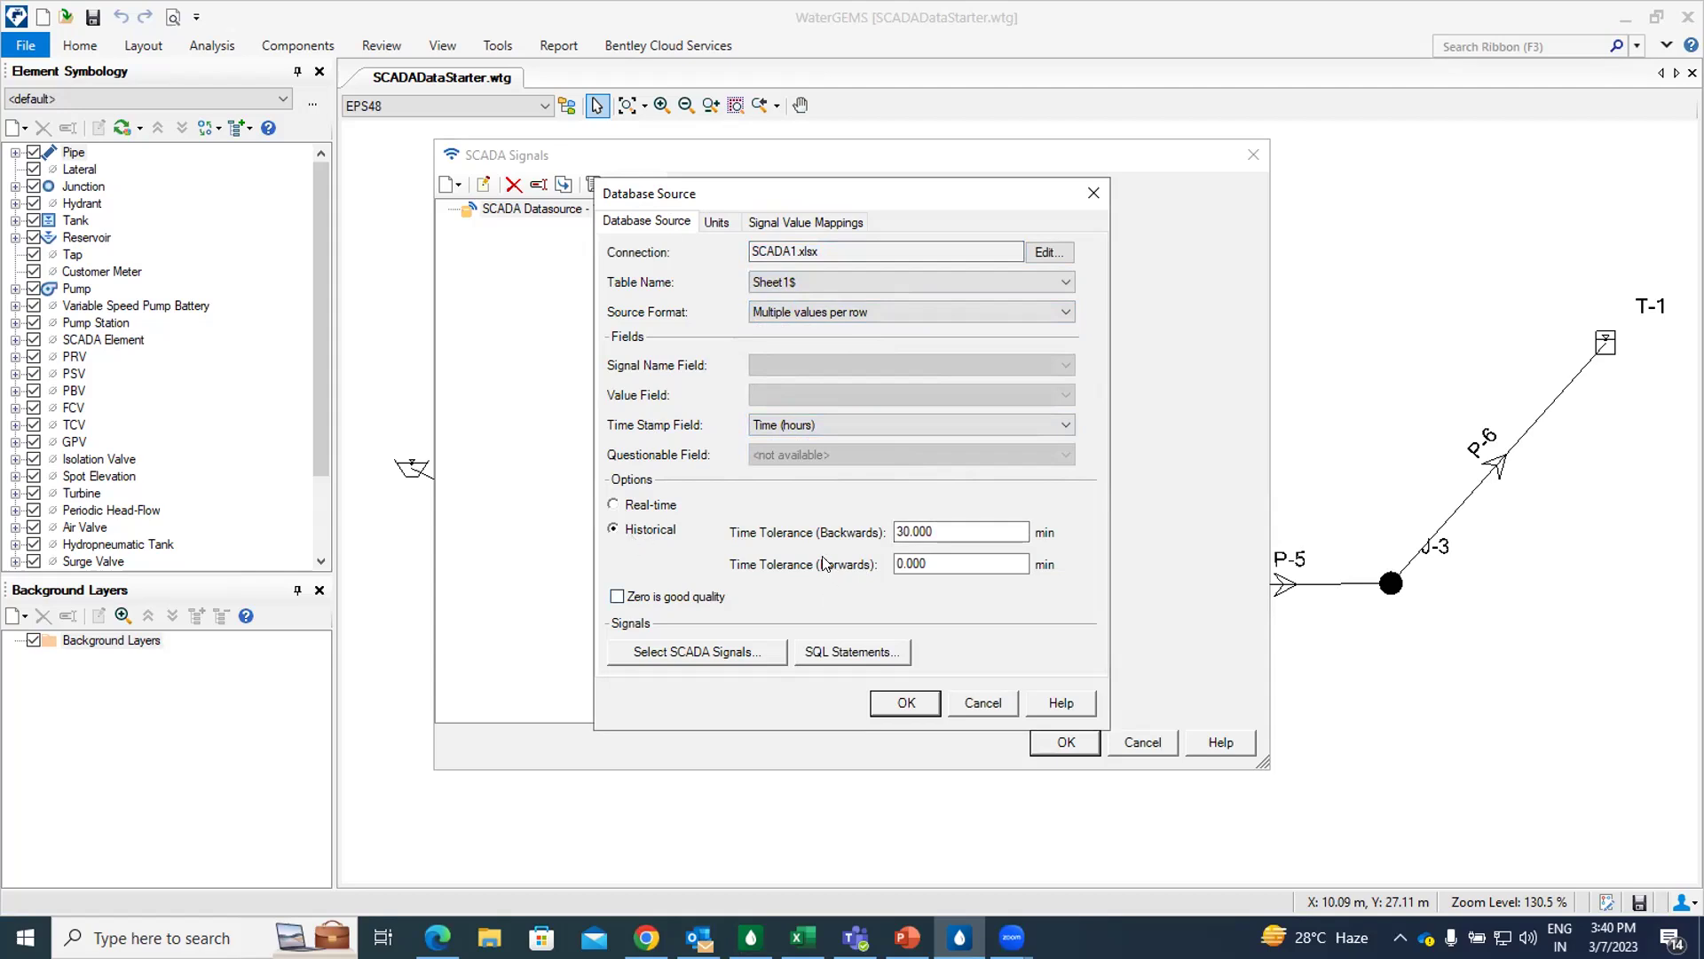
{"action": "left_click", "coordinate": [923, 563]}
- Add the PMP-1 Flow (Total) and T-1 Hydraulic Grade signals and confirm the selection
{"action": "left_click", "coordinate": [732, 652]}
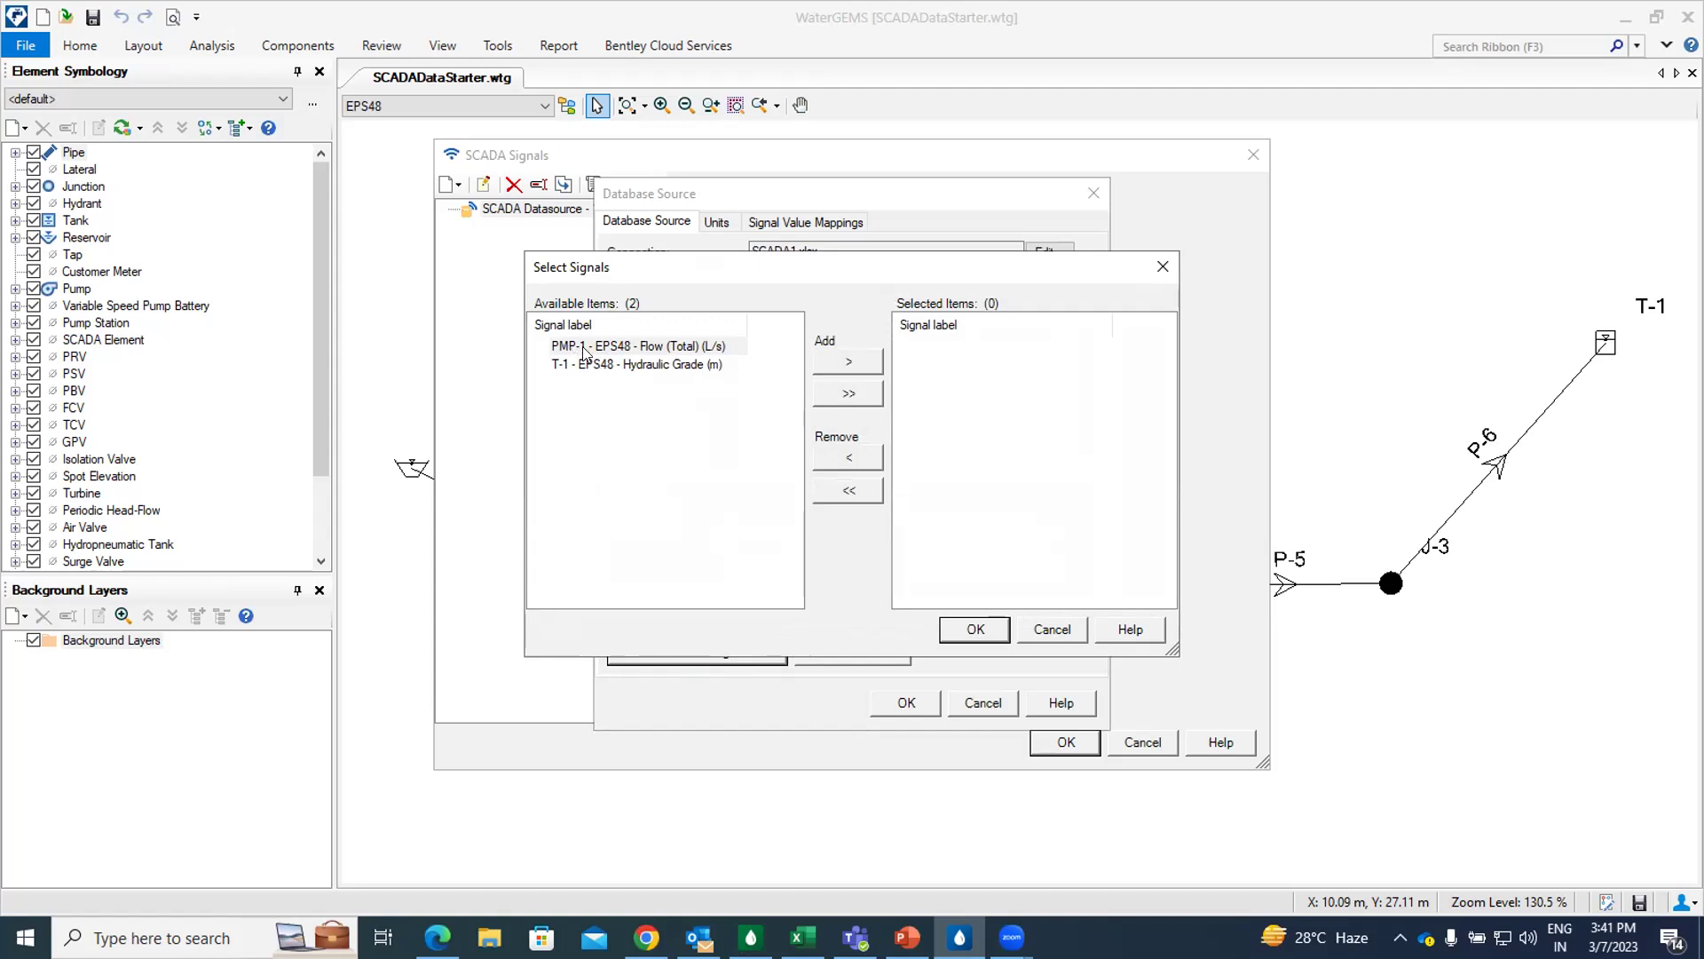
{"action": "left_click", "coordinate": [642, 349]}
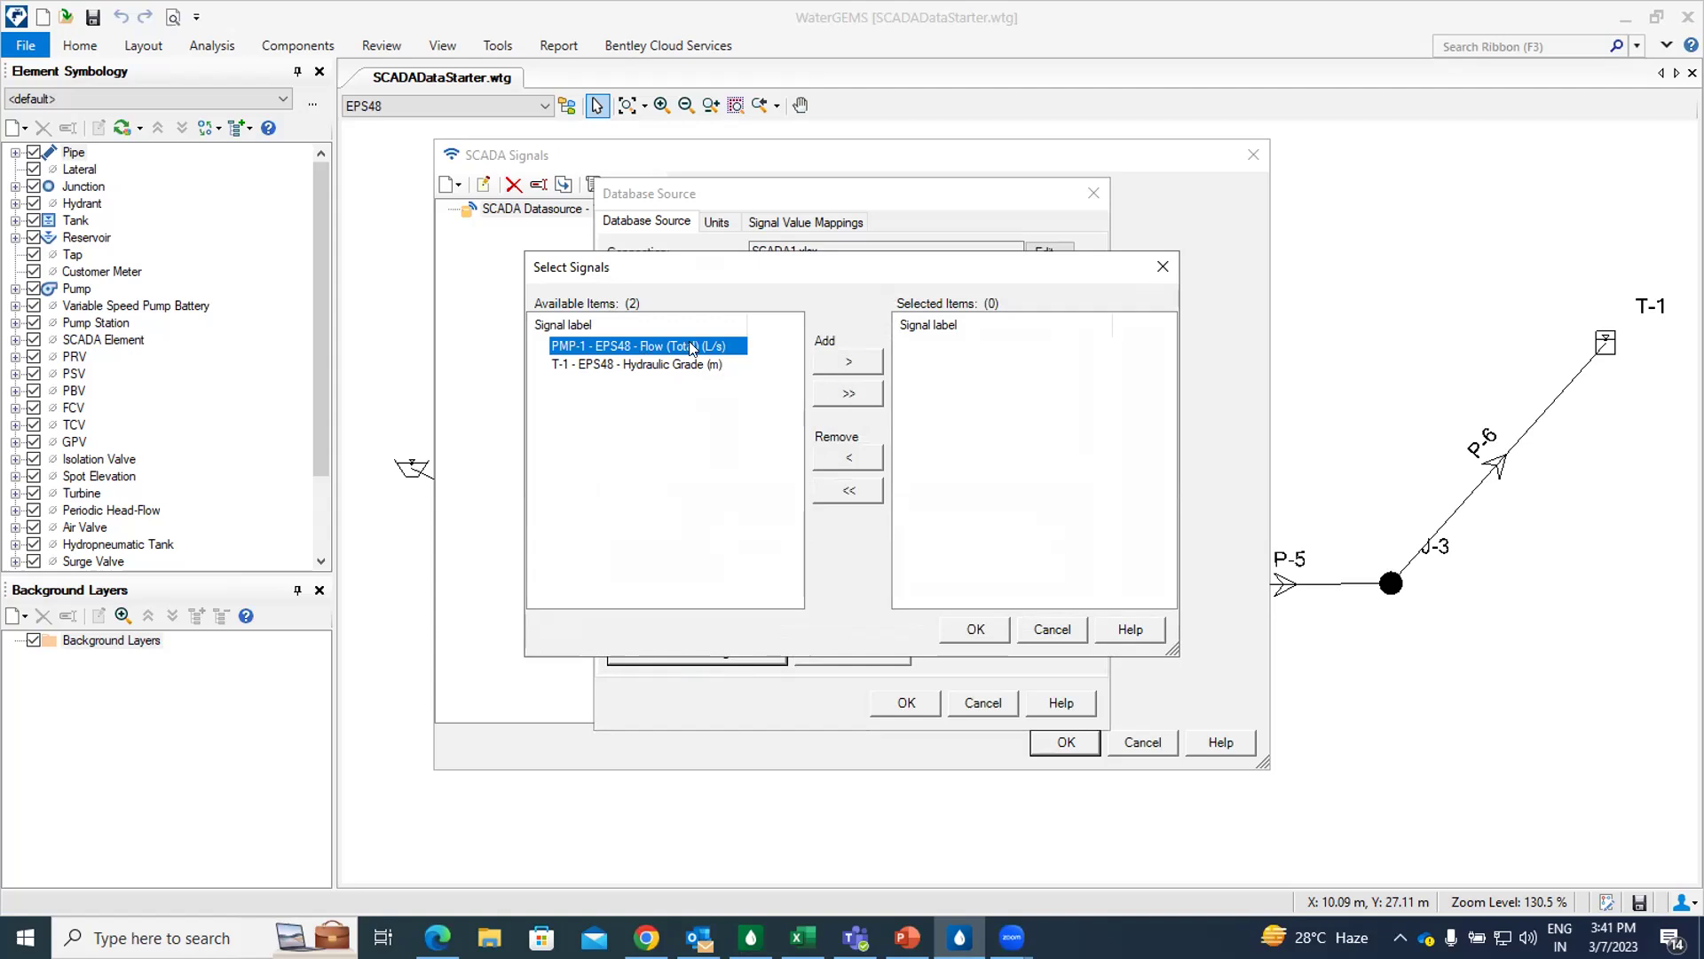
{"action": "left_click", "coordinate": [850, 366]}
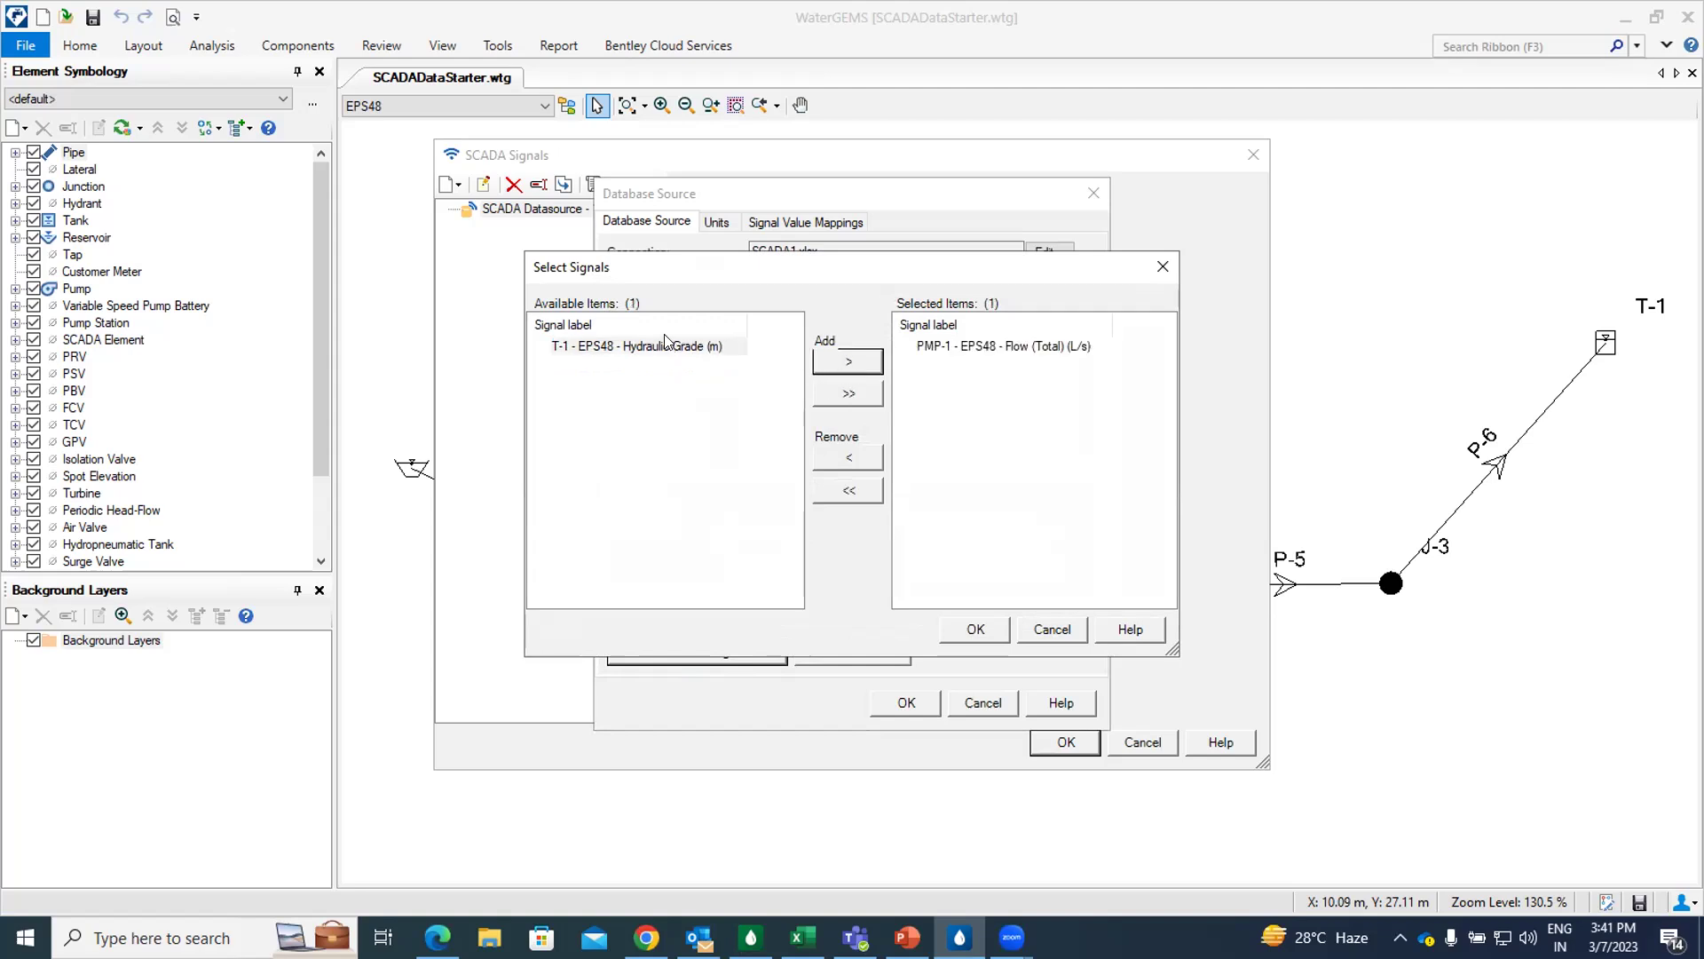
{"action": "left_click", "coordinate": [654, 346]}
{"action": "left_click", "coordinate": [843, 366]}
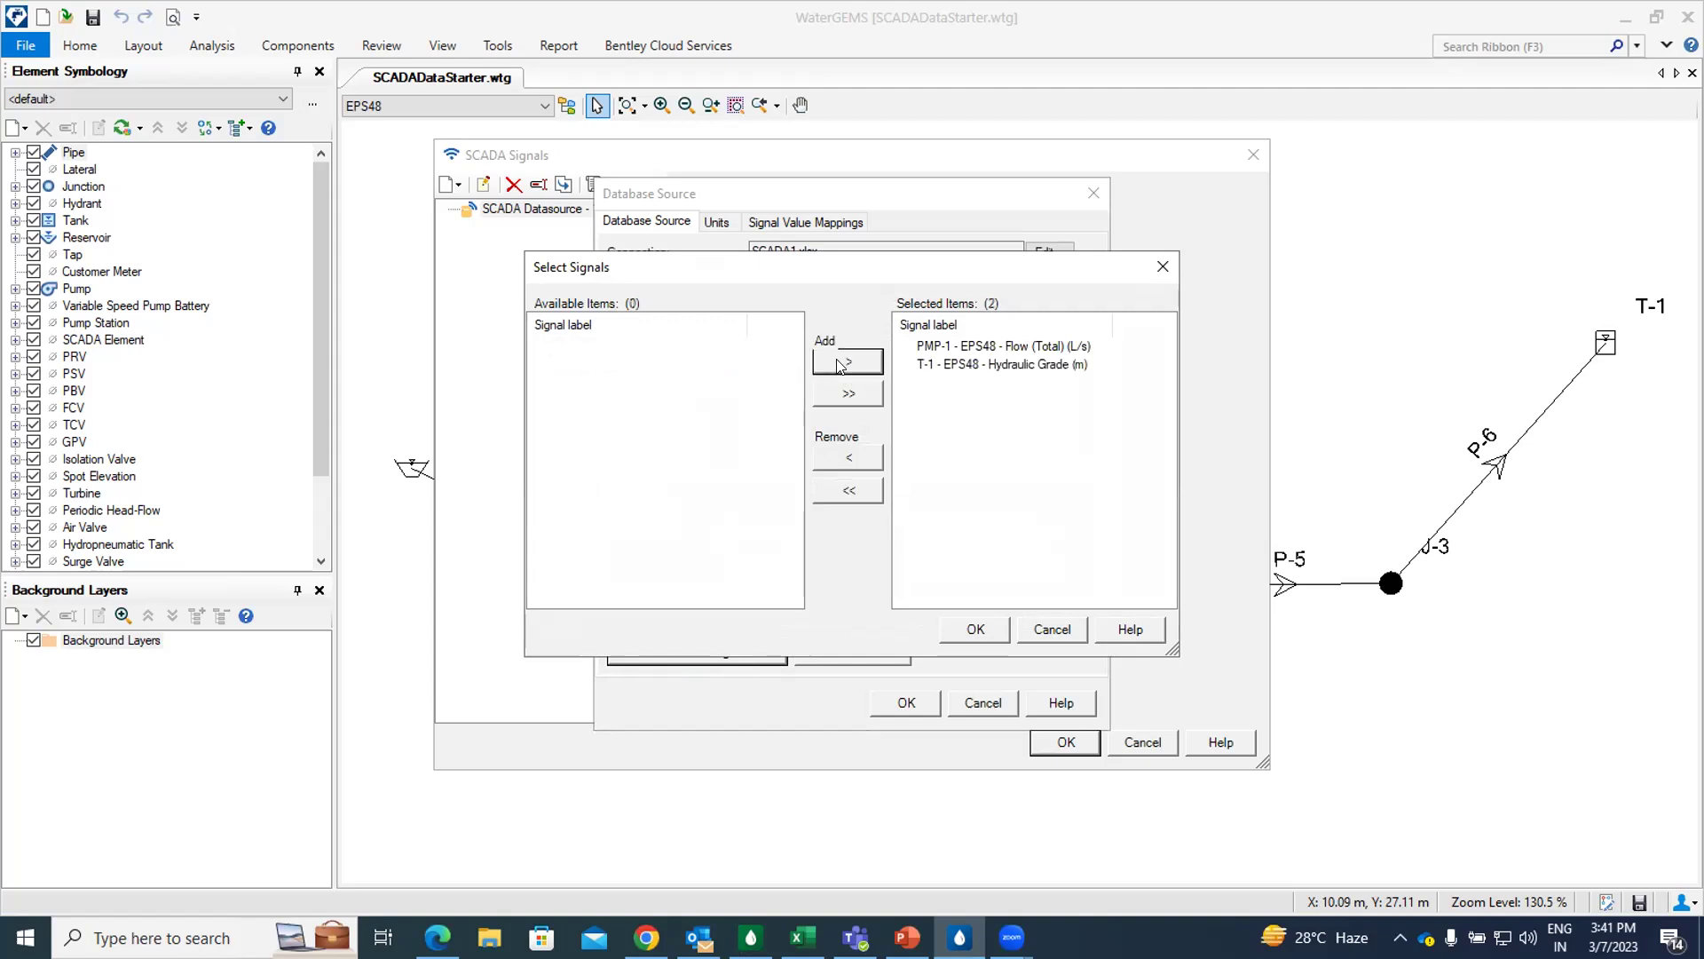
{"action": "left_click", "coordinate": [974, 630]}
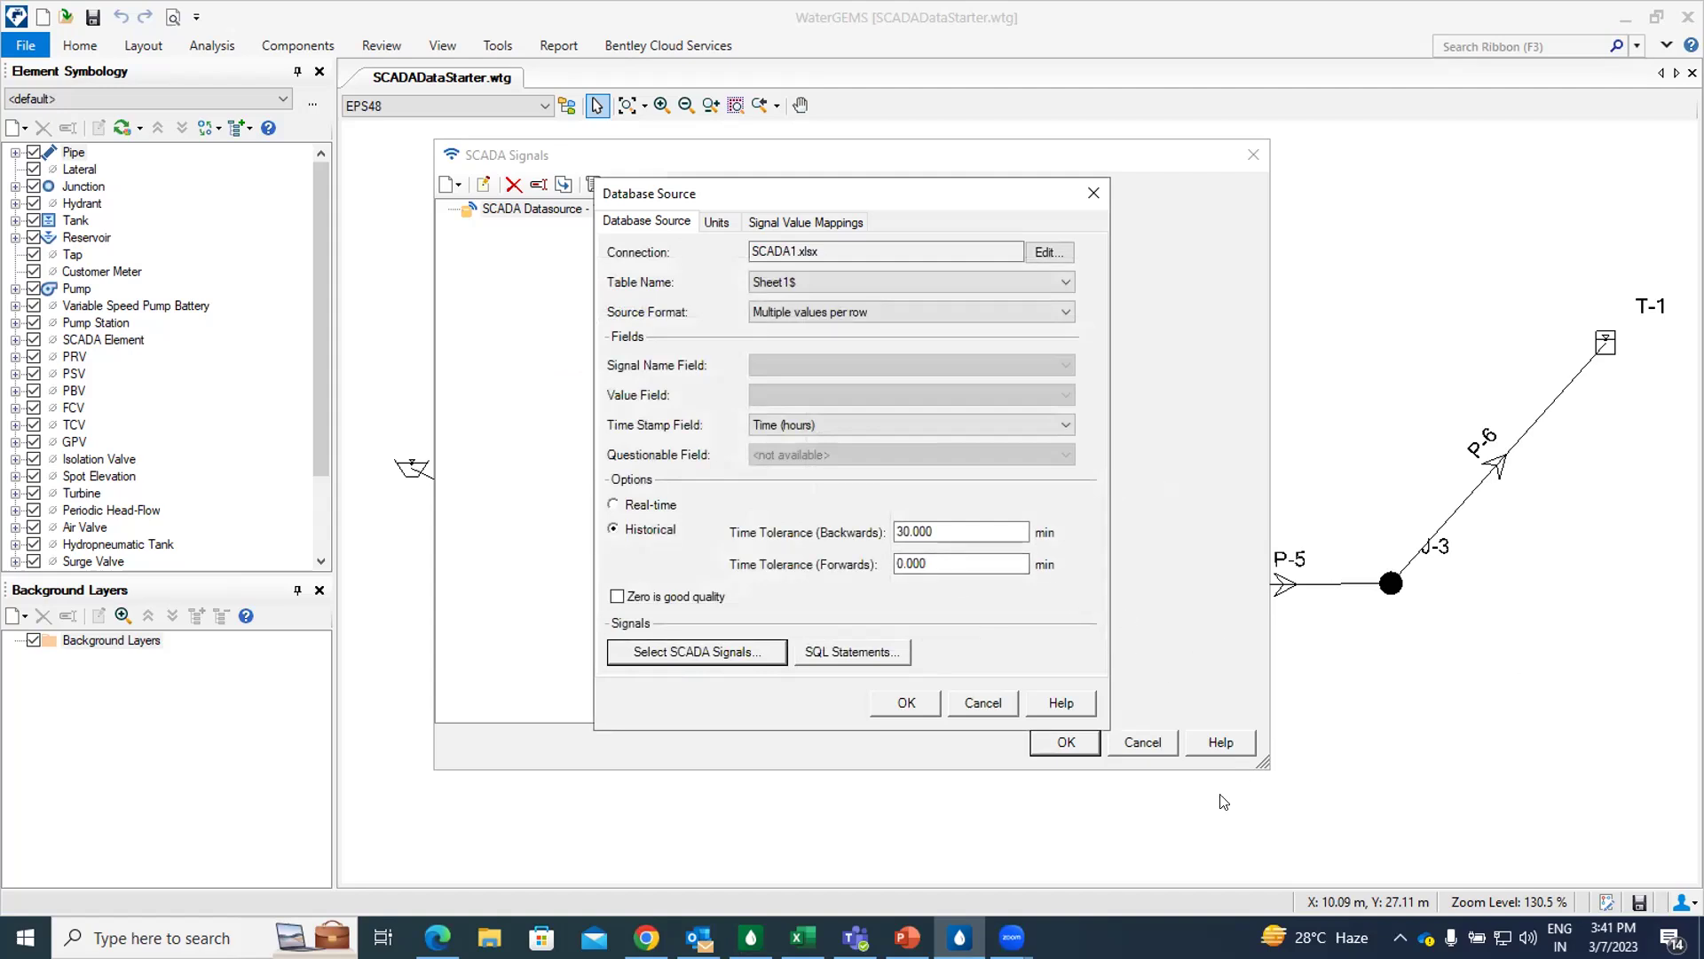
- Save the datasource settings and select the PMP-1 flow signal under Raw
{"action": "left_click", "coordinate": [1066, 744]}
{"action": "left_click", "coordinate": [909, 703]}
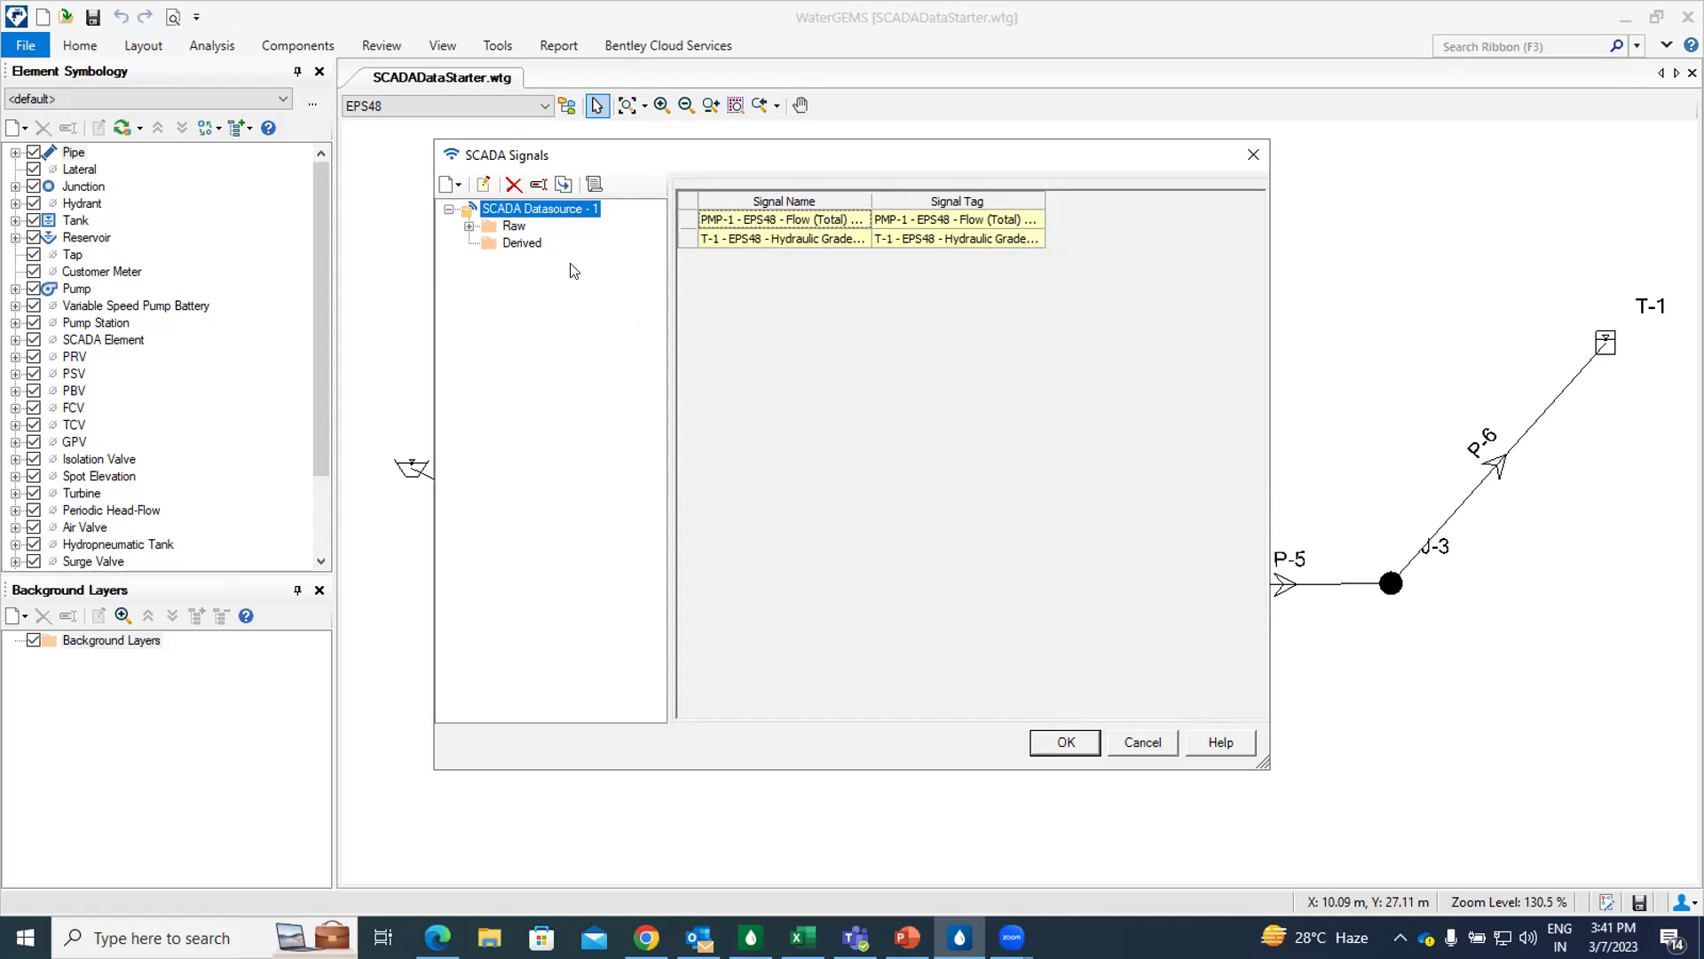
{"action": "left_click", "coordinate": [470, 227]}
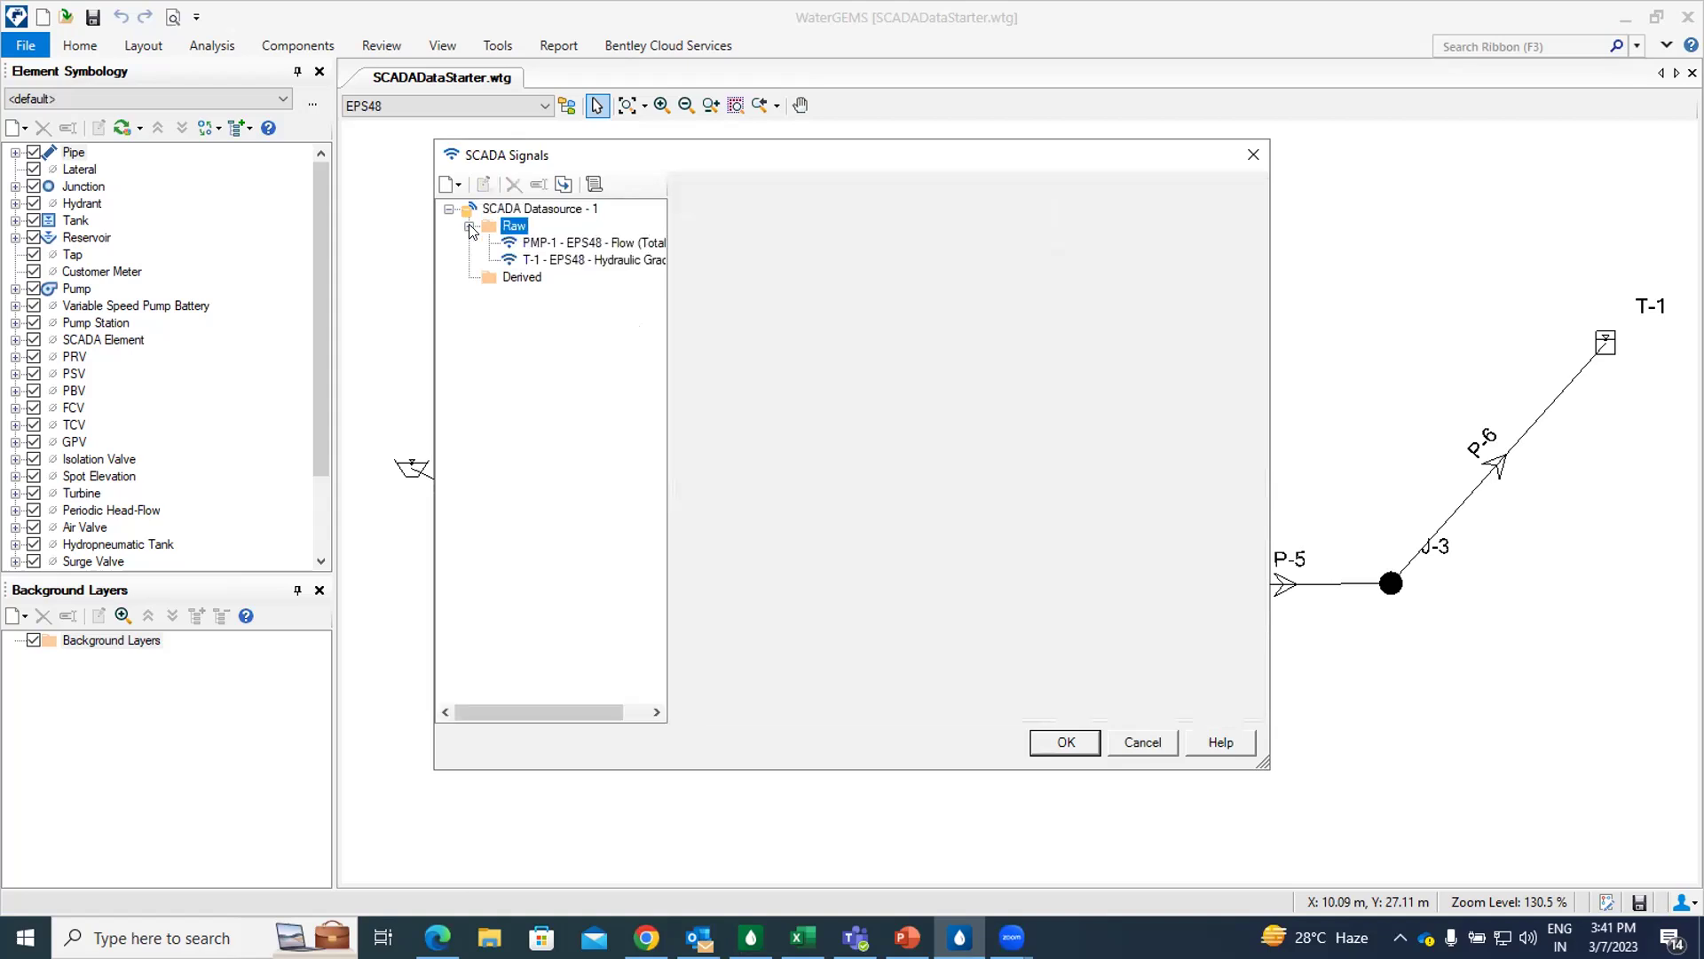
{"action": "left_click", "coordinate": [533, 243]}
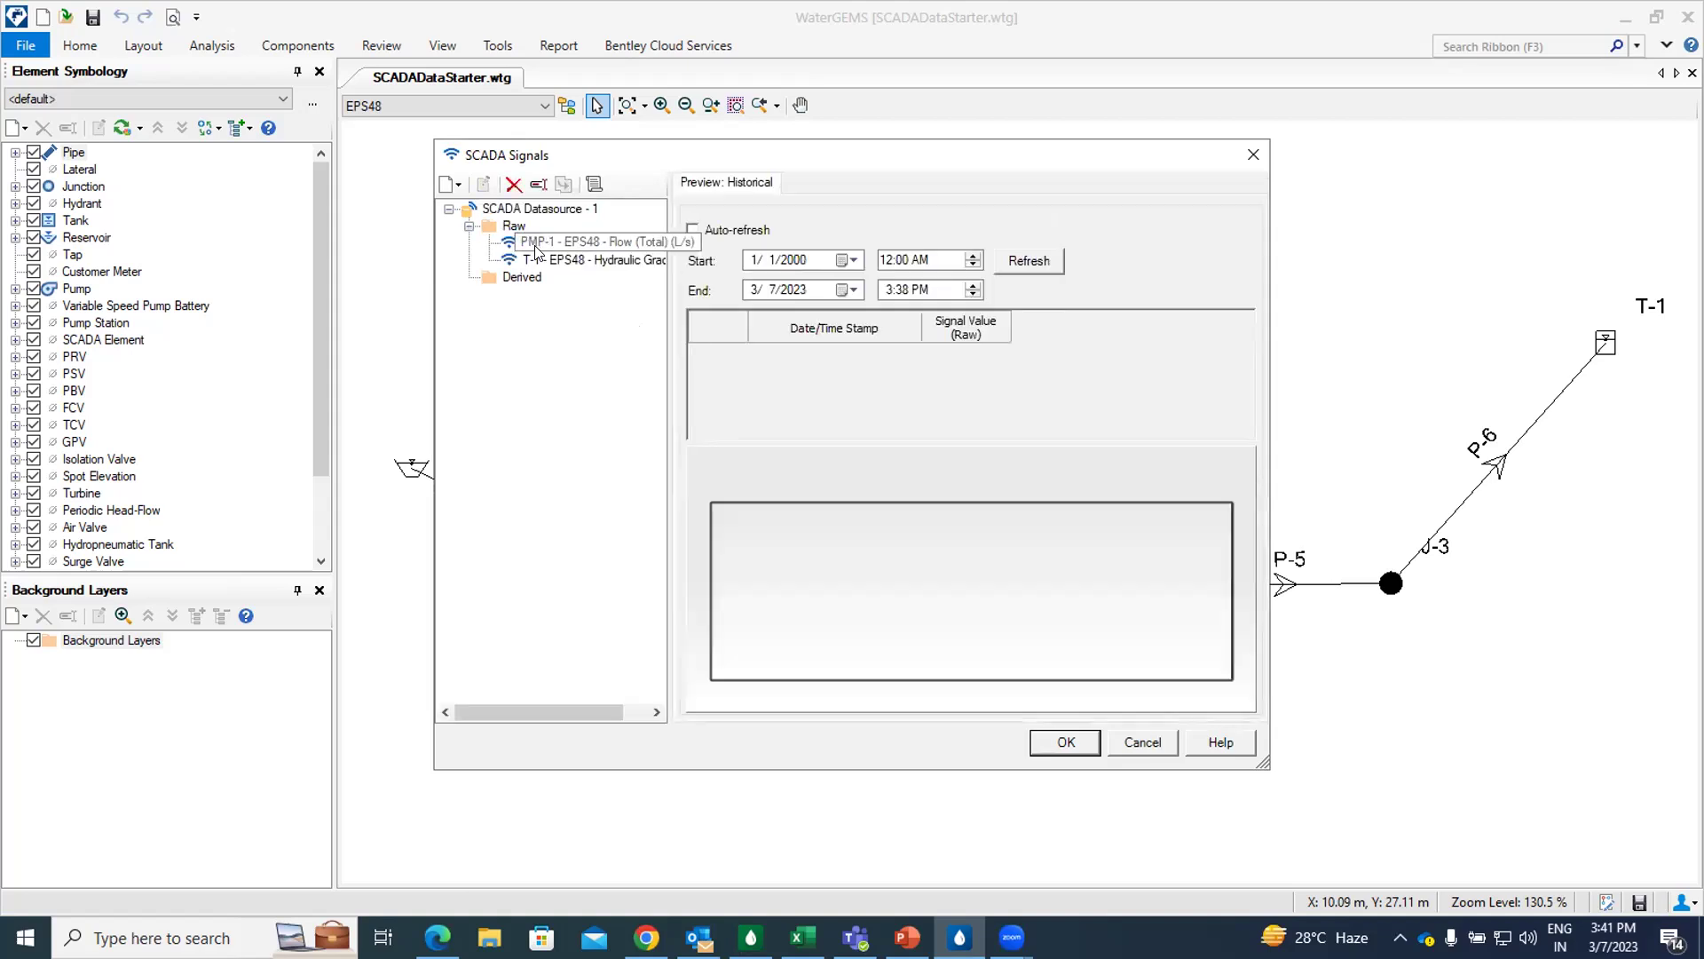
- Set the preview start date to 9/12/2016
{"action": "left_click", "coordinate": [844, 260]}
{"action": "left_click", "coordinate": [861, 289]}
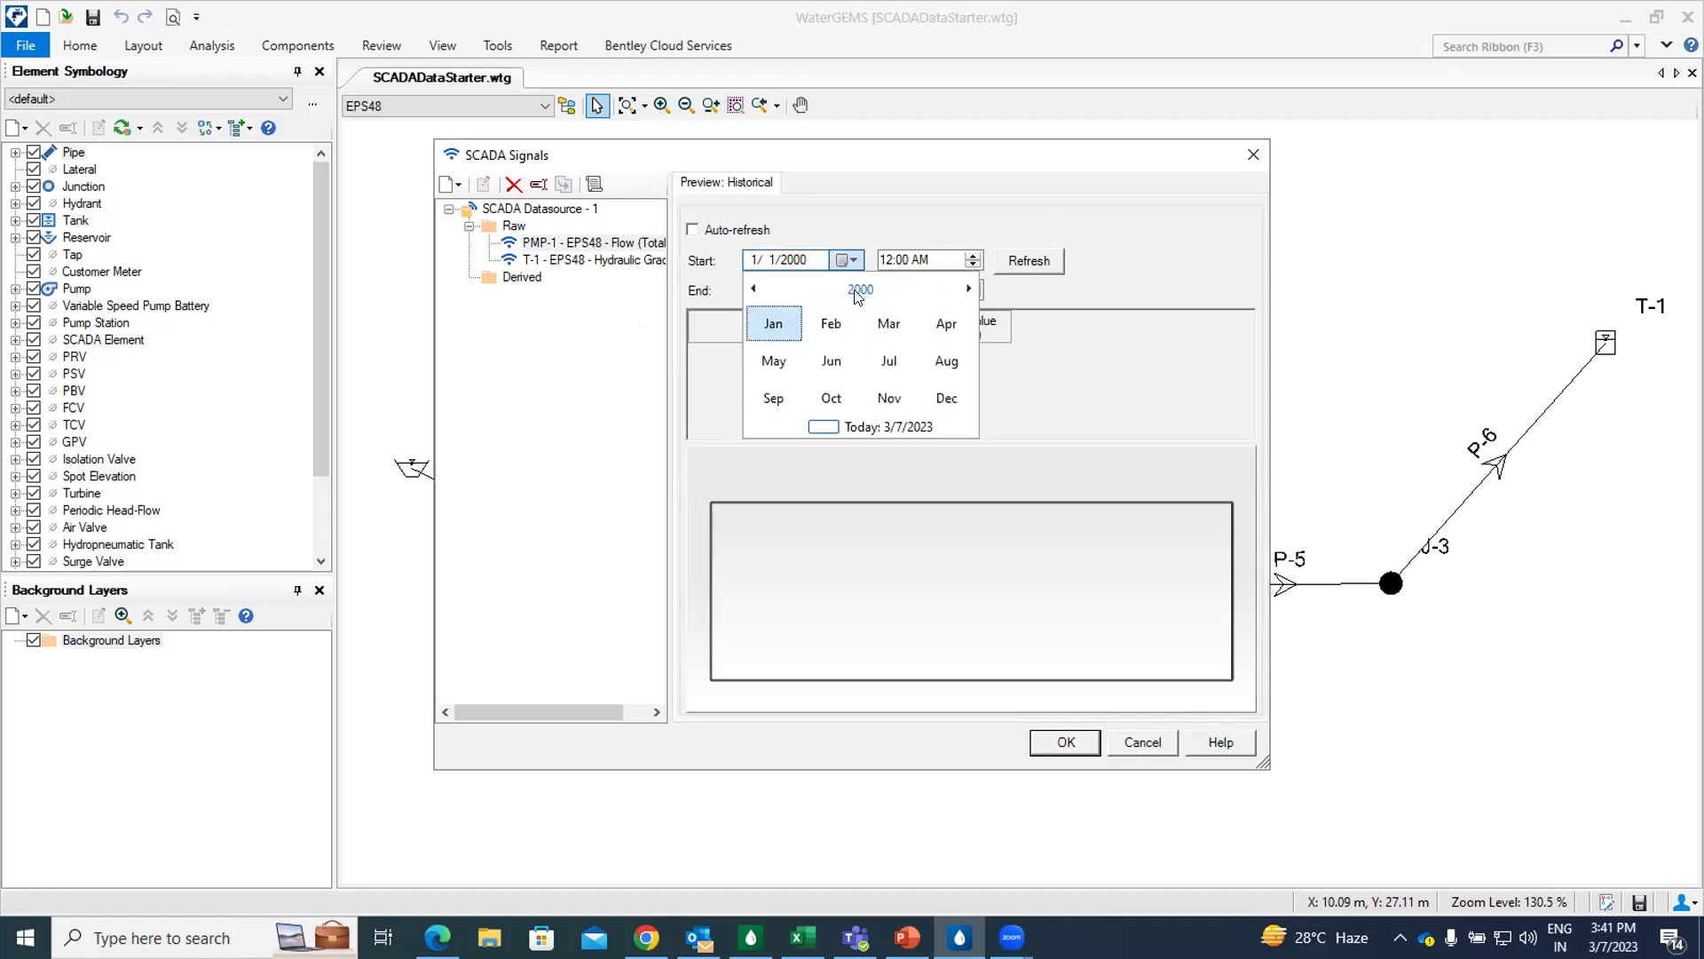
{"action": "left_click", "coordinate": [862, 290]}
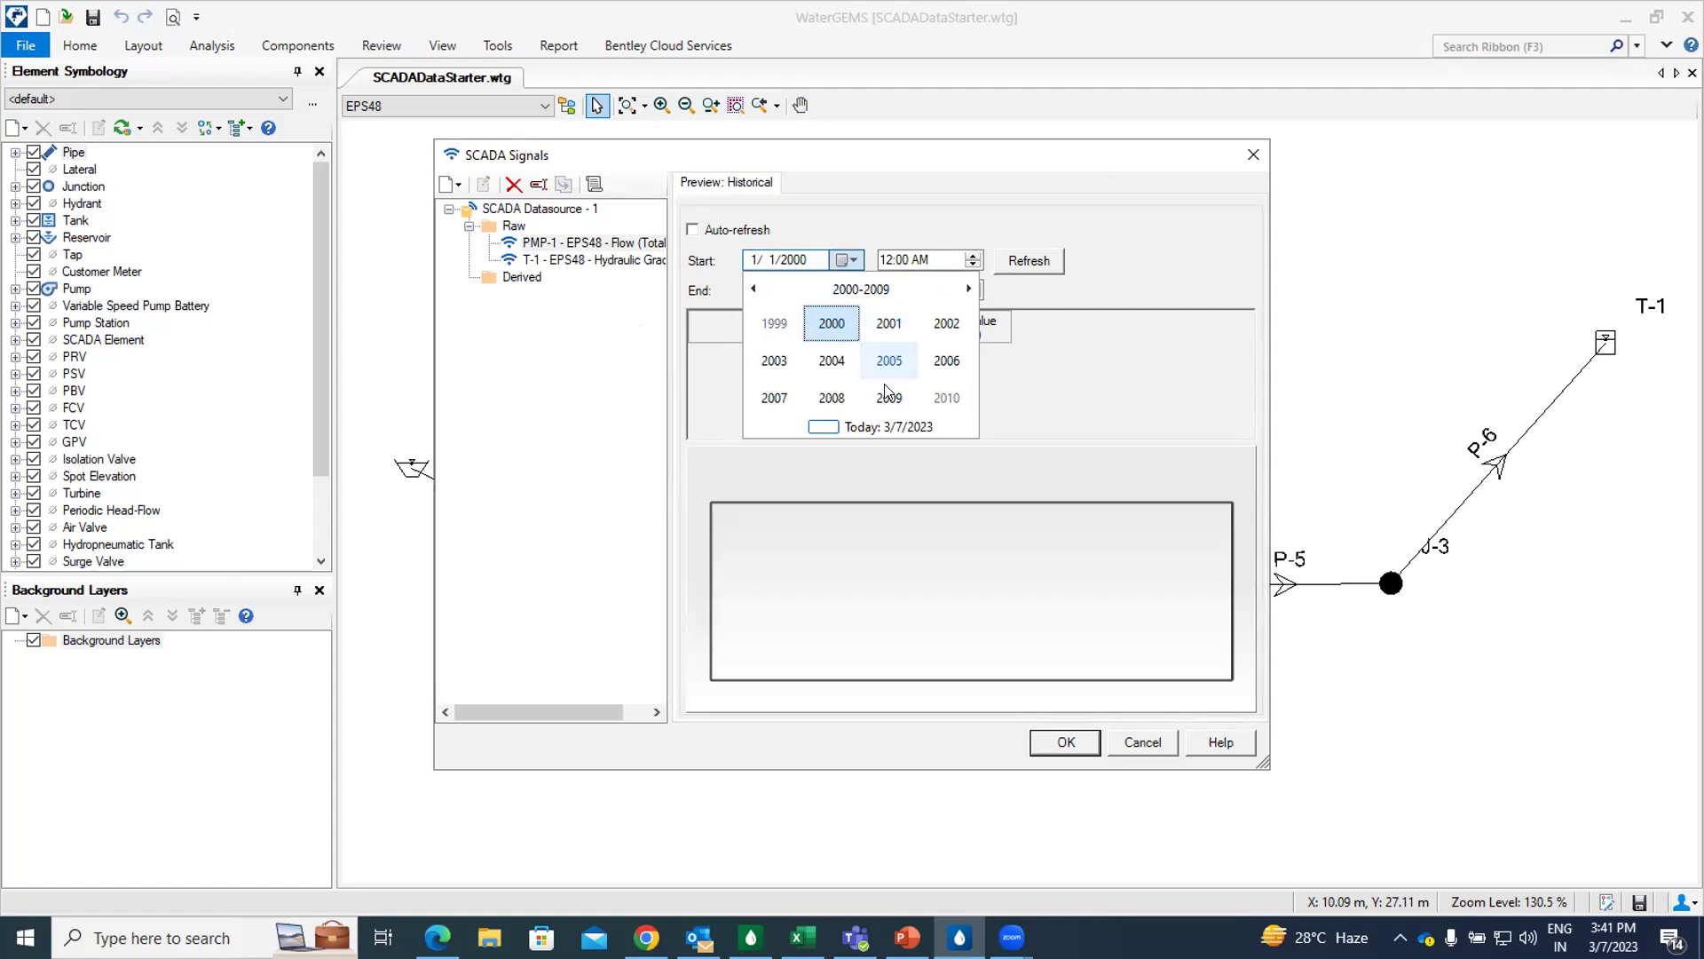
{"action": "left_click", "coordinate": [968, 289]}
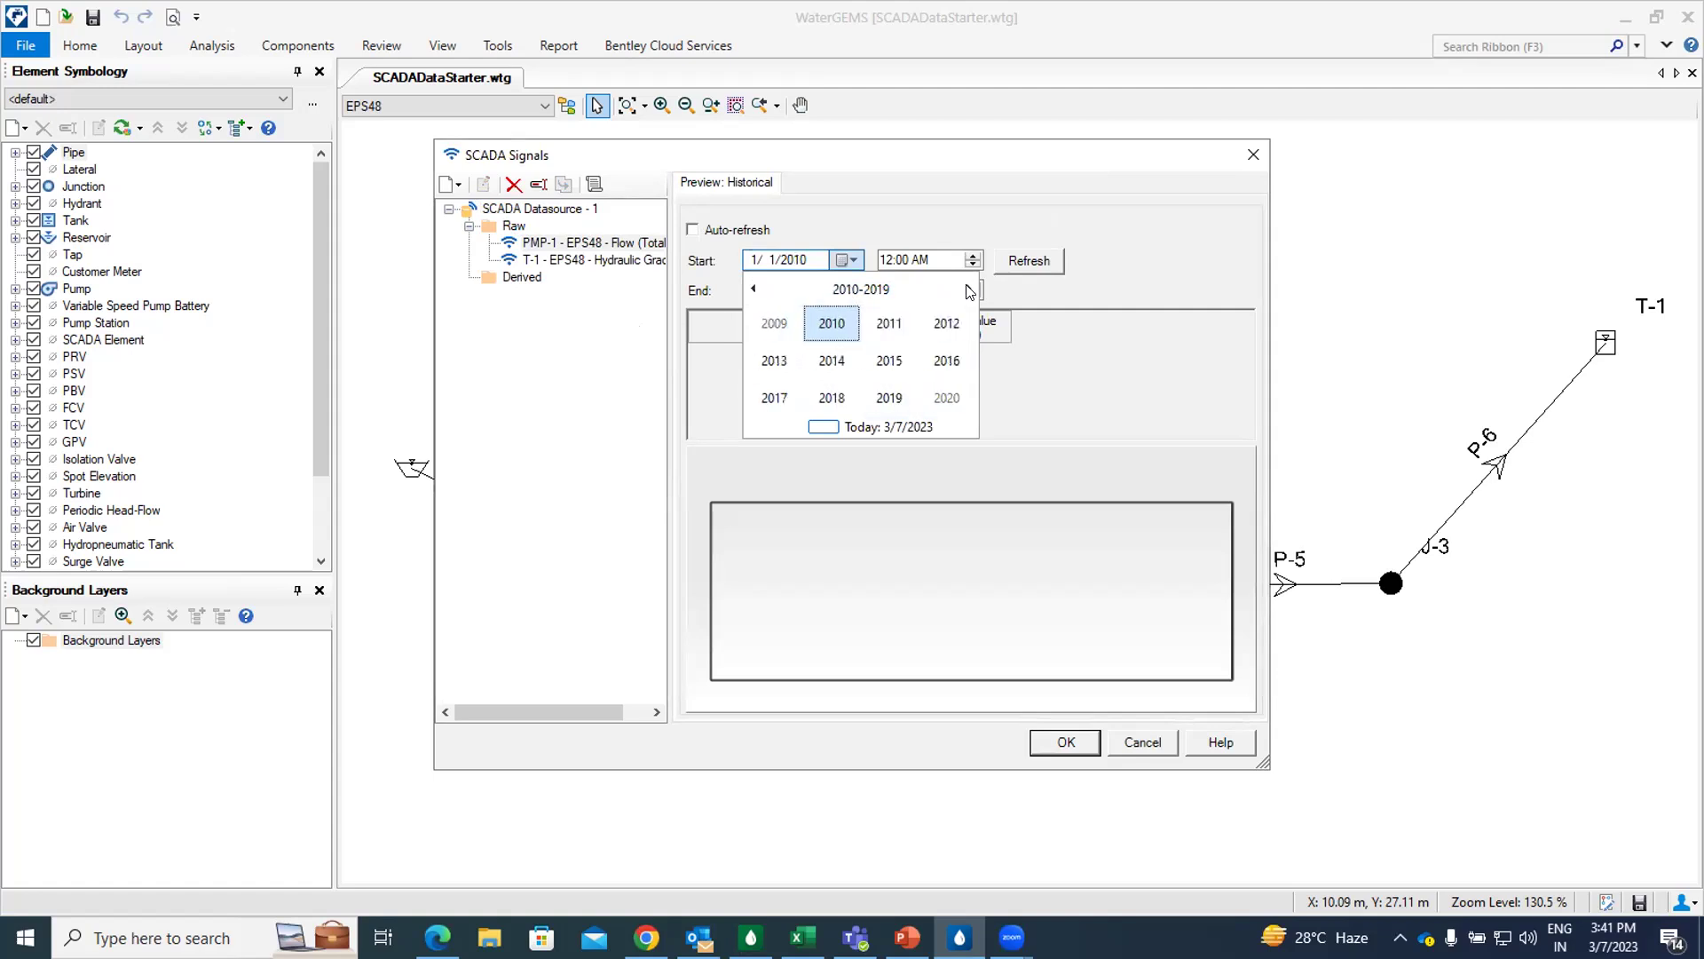
{"action": "left_click", "coordinate": [935, 364]}
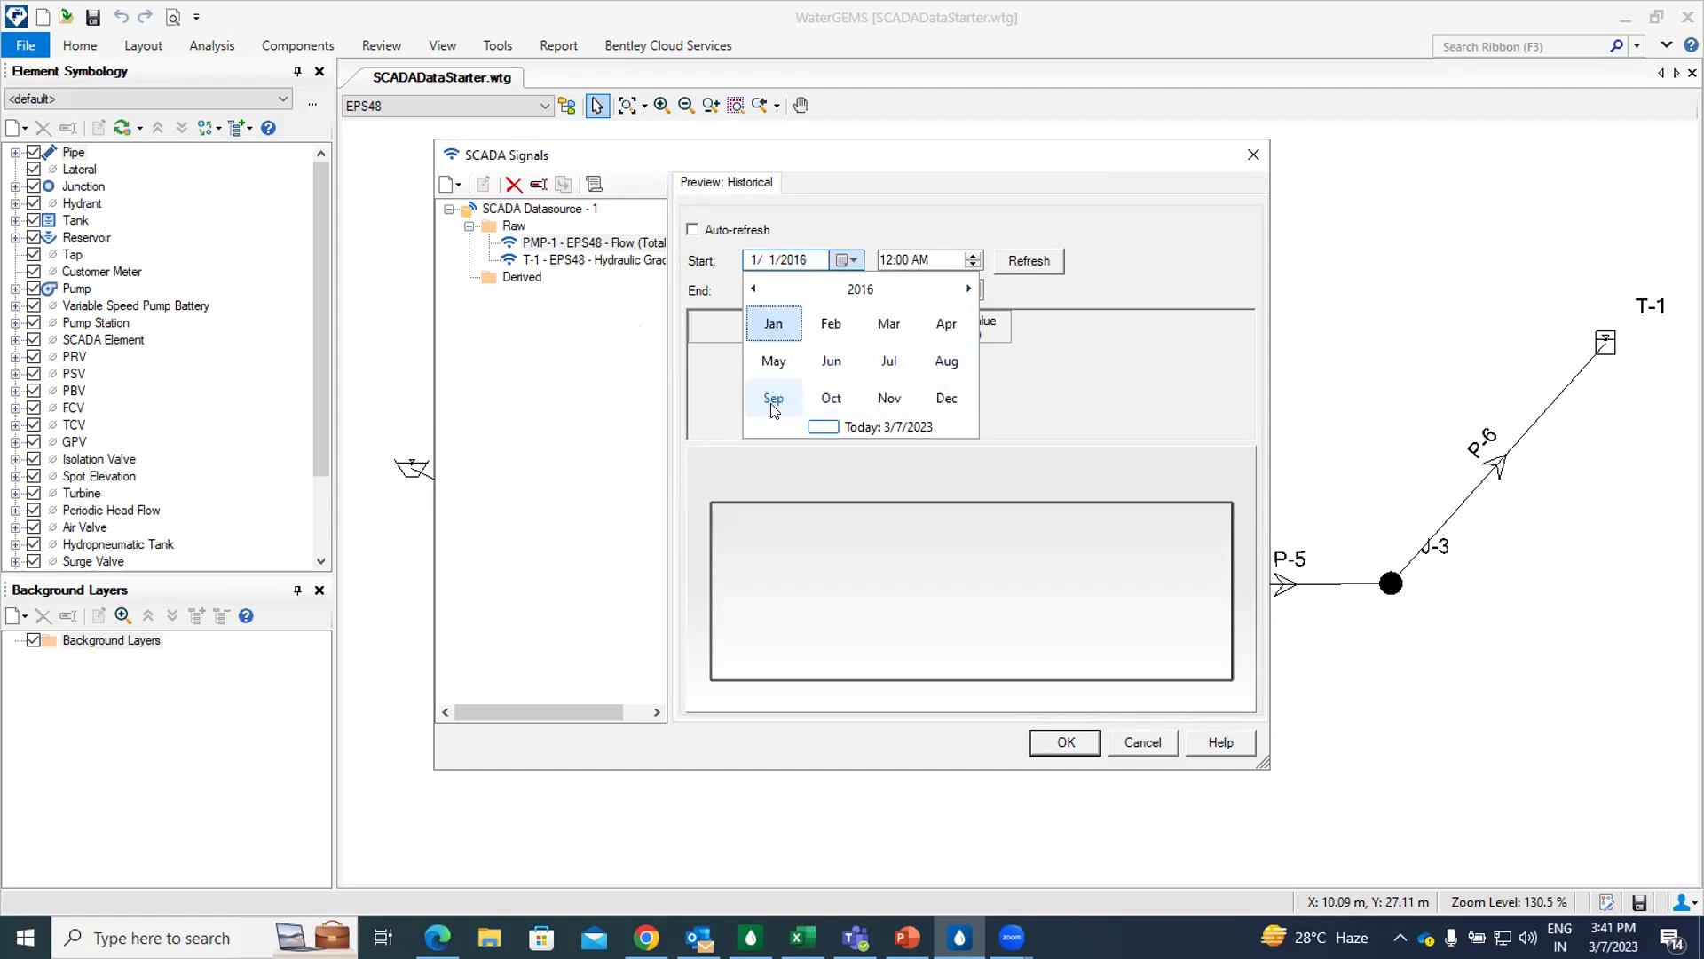
{"action": "left_click", "coordinate": [774, 399]}
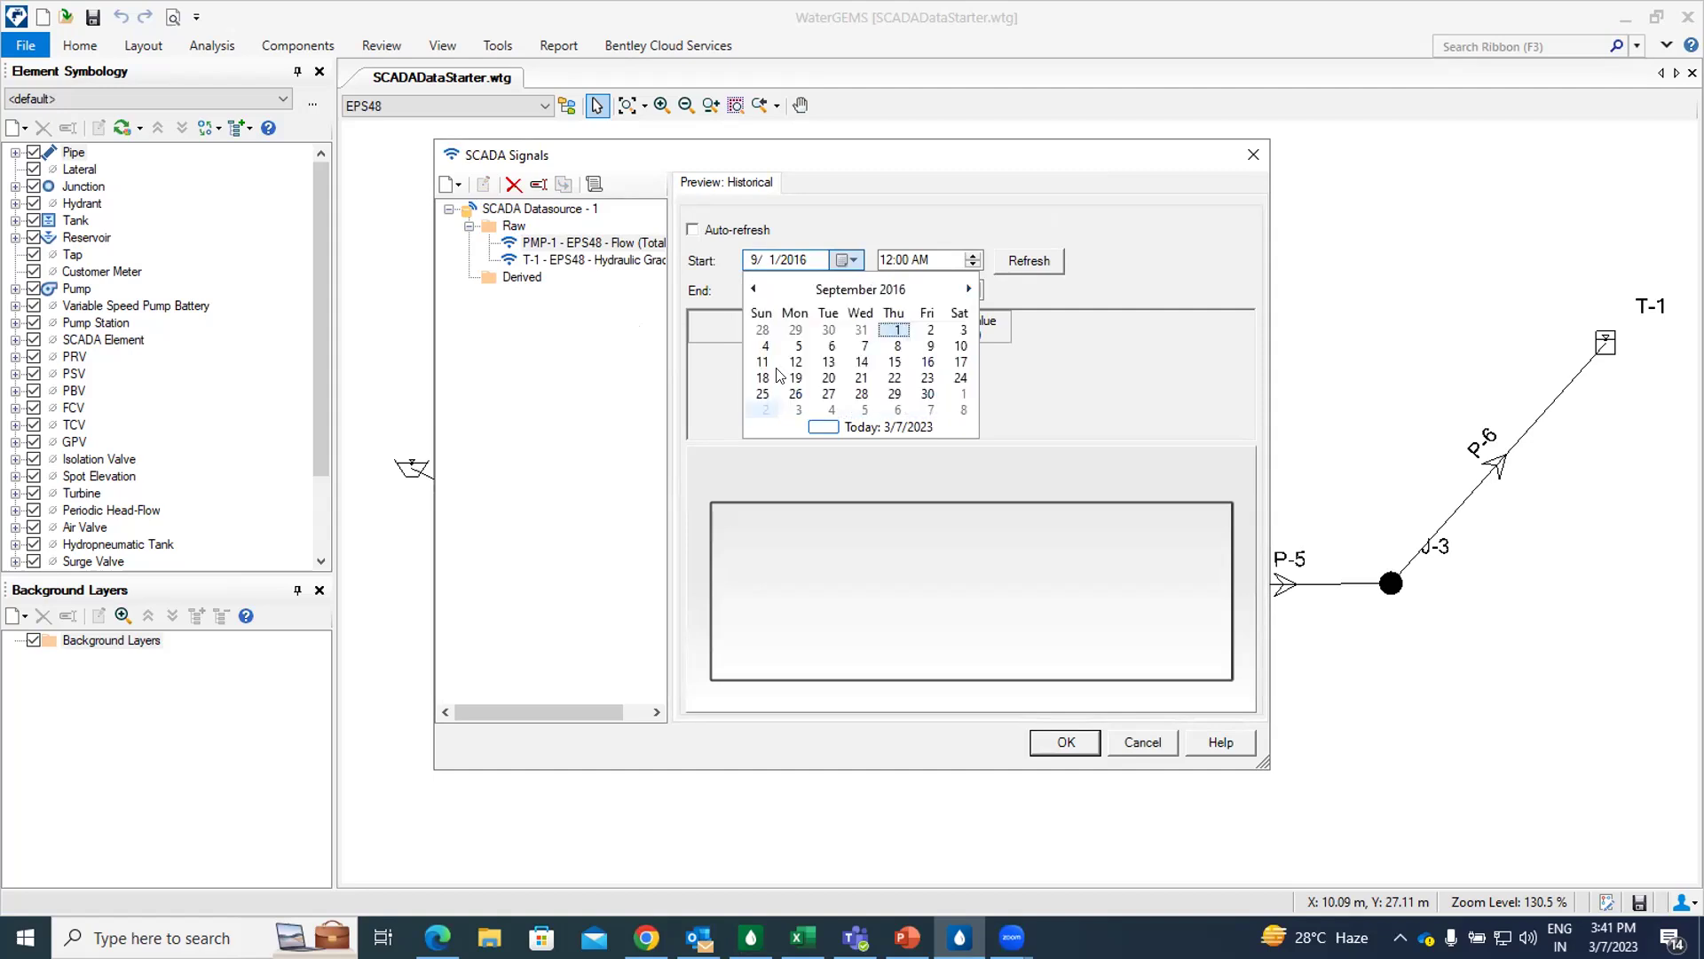
{"action": "left_click", "coordinate": [795, 362]}
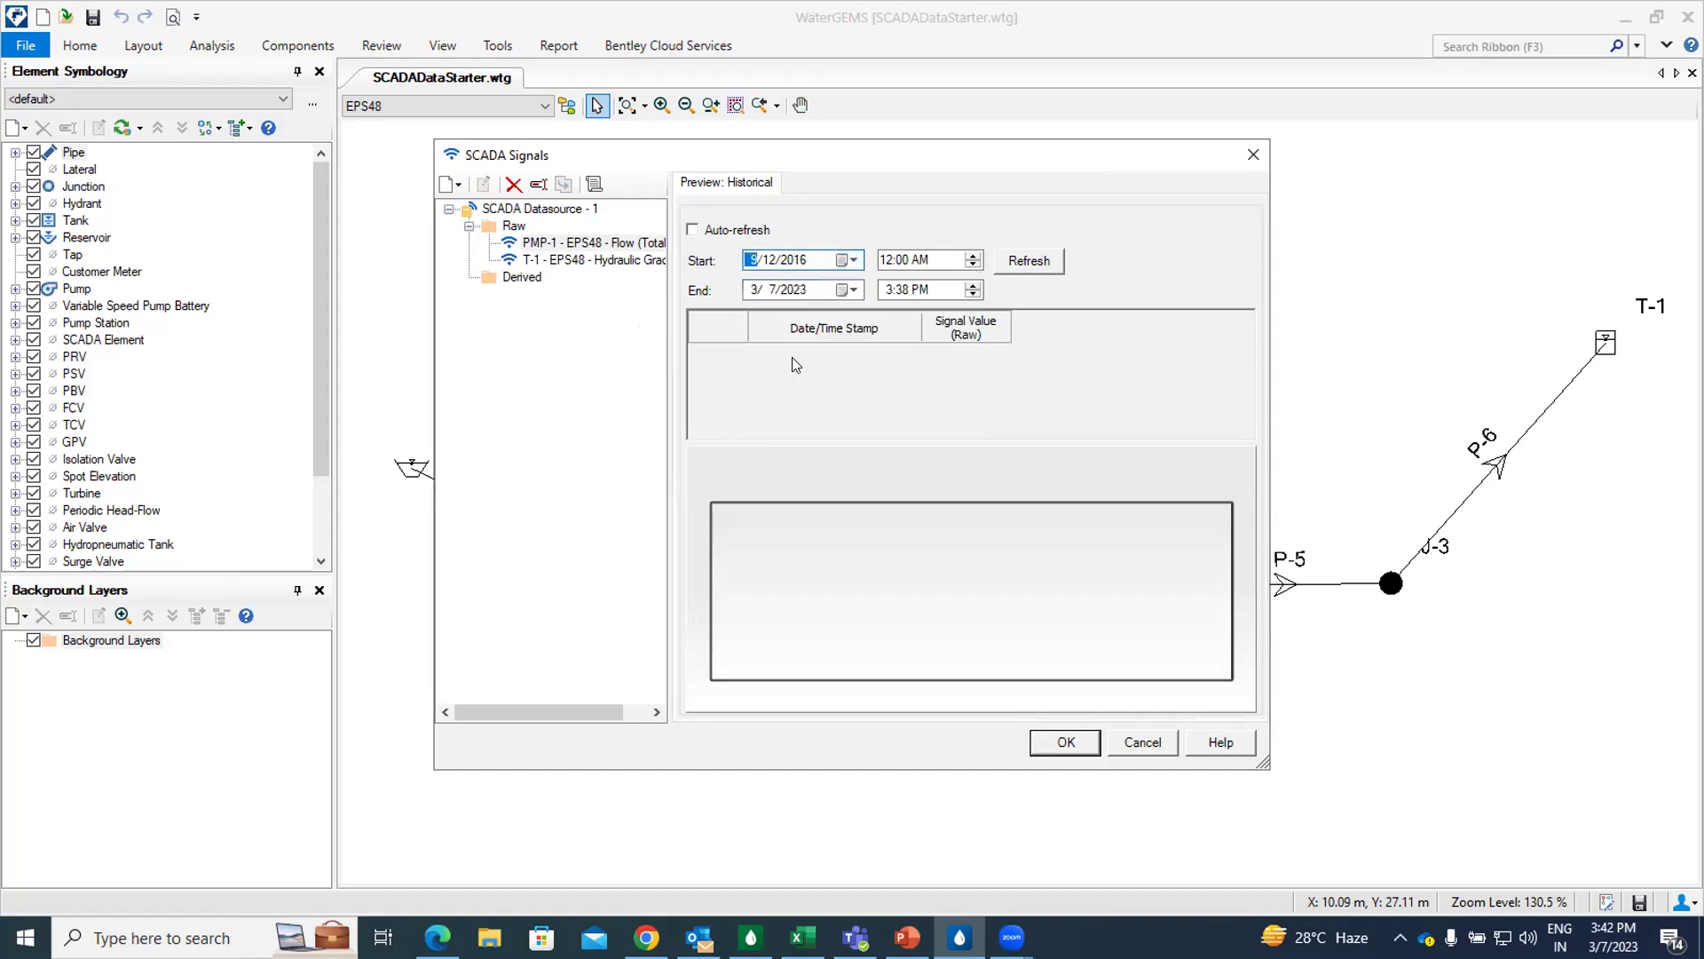
- Set the preview end date to 9/12/2016
{"action": "left_click", "coordinate": [851, 292]}
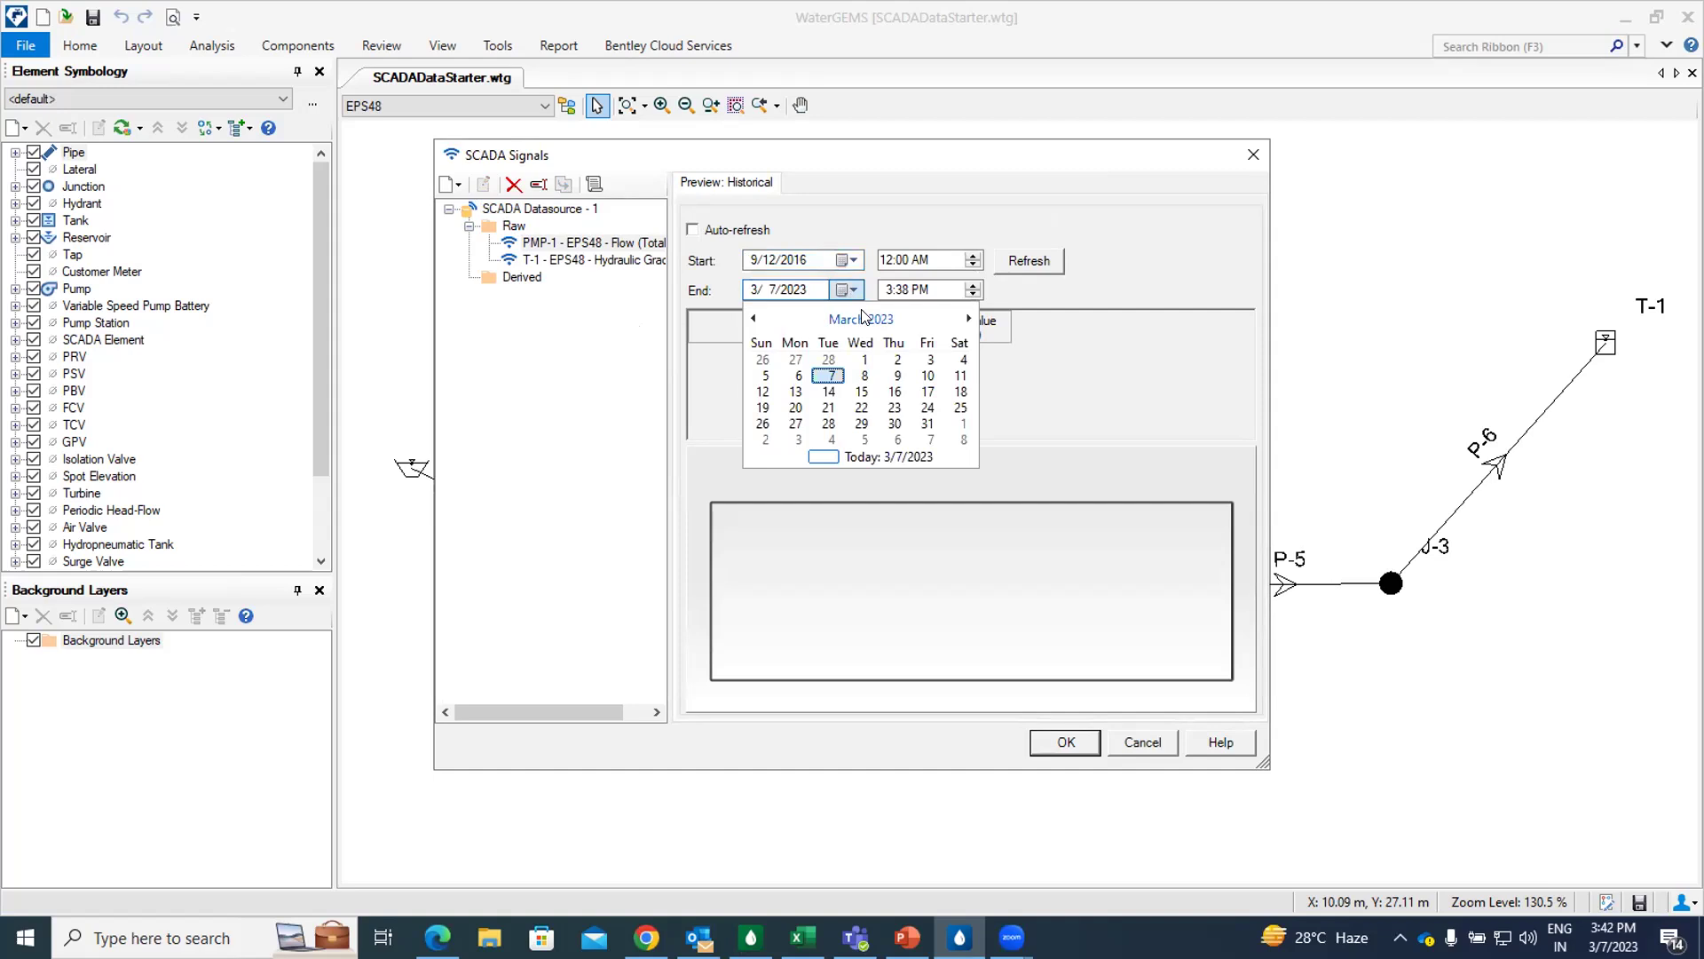
{"action": "left_click", "coordinate": [872, 320]}
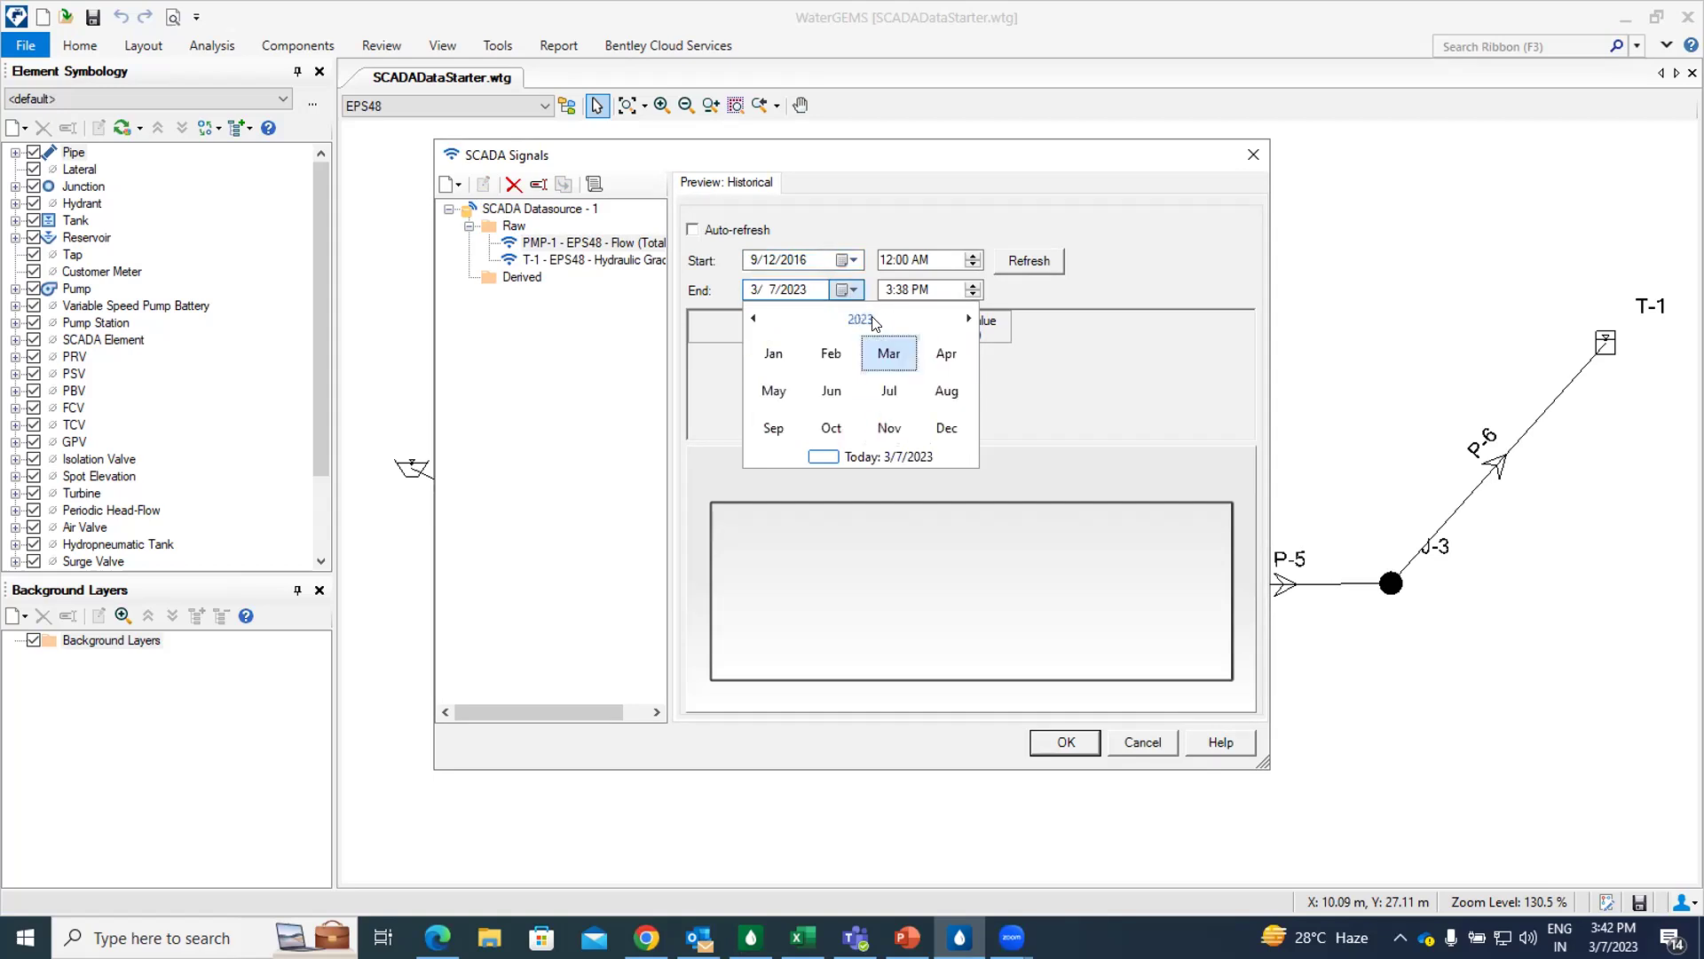
{"action": "left_click", "coordinate": [749, 319]}
{"action": "left_click", "coordinate": [749, 319]}
{"action": "left_click", "coordinate": [749, 318]}
{"action": "left_click", "coordinate": [749, 318]}
{"action": "left_click", "coordinate": [749, 319]}
{"action": "left_click", "coordinate": [749, 319]}
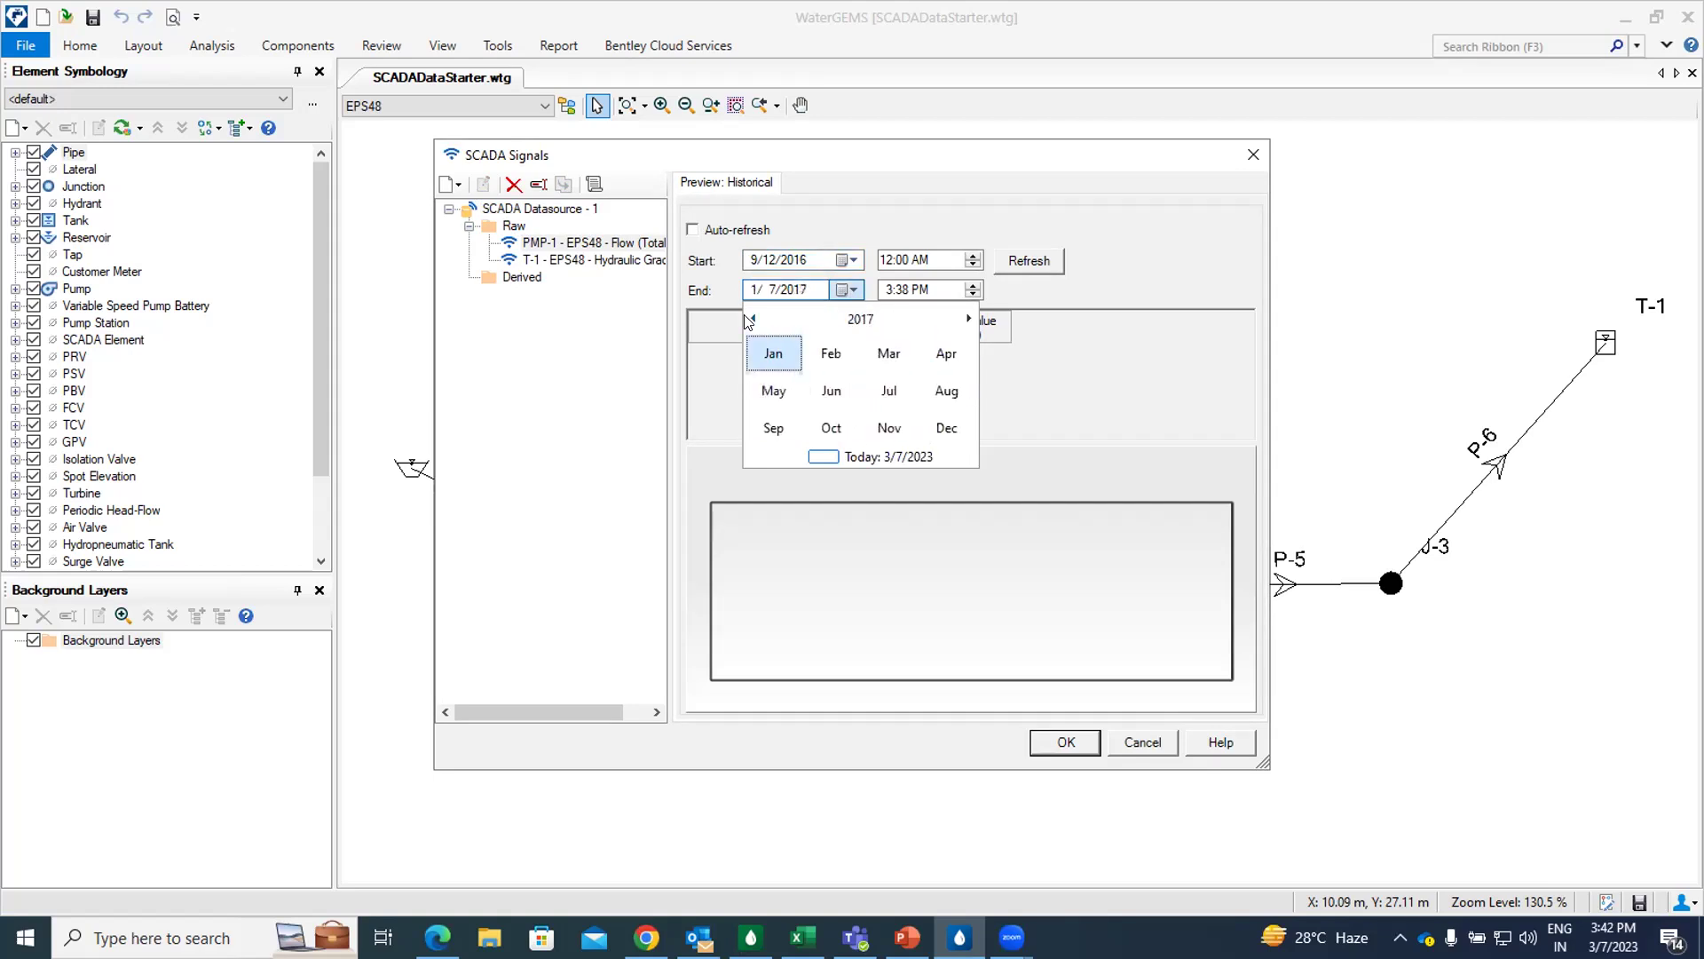
{"action": "left_click", "coordinate": [750, 319]}
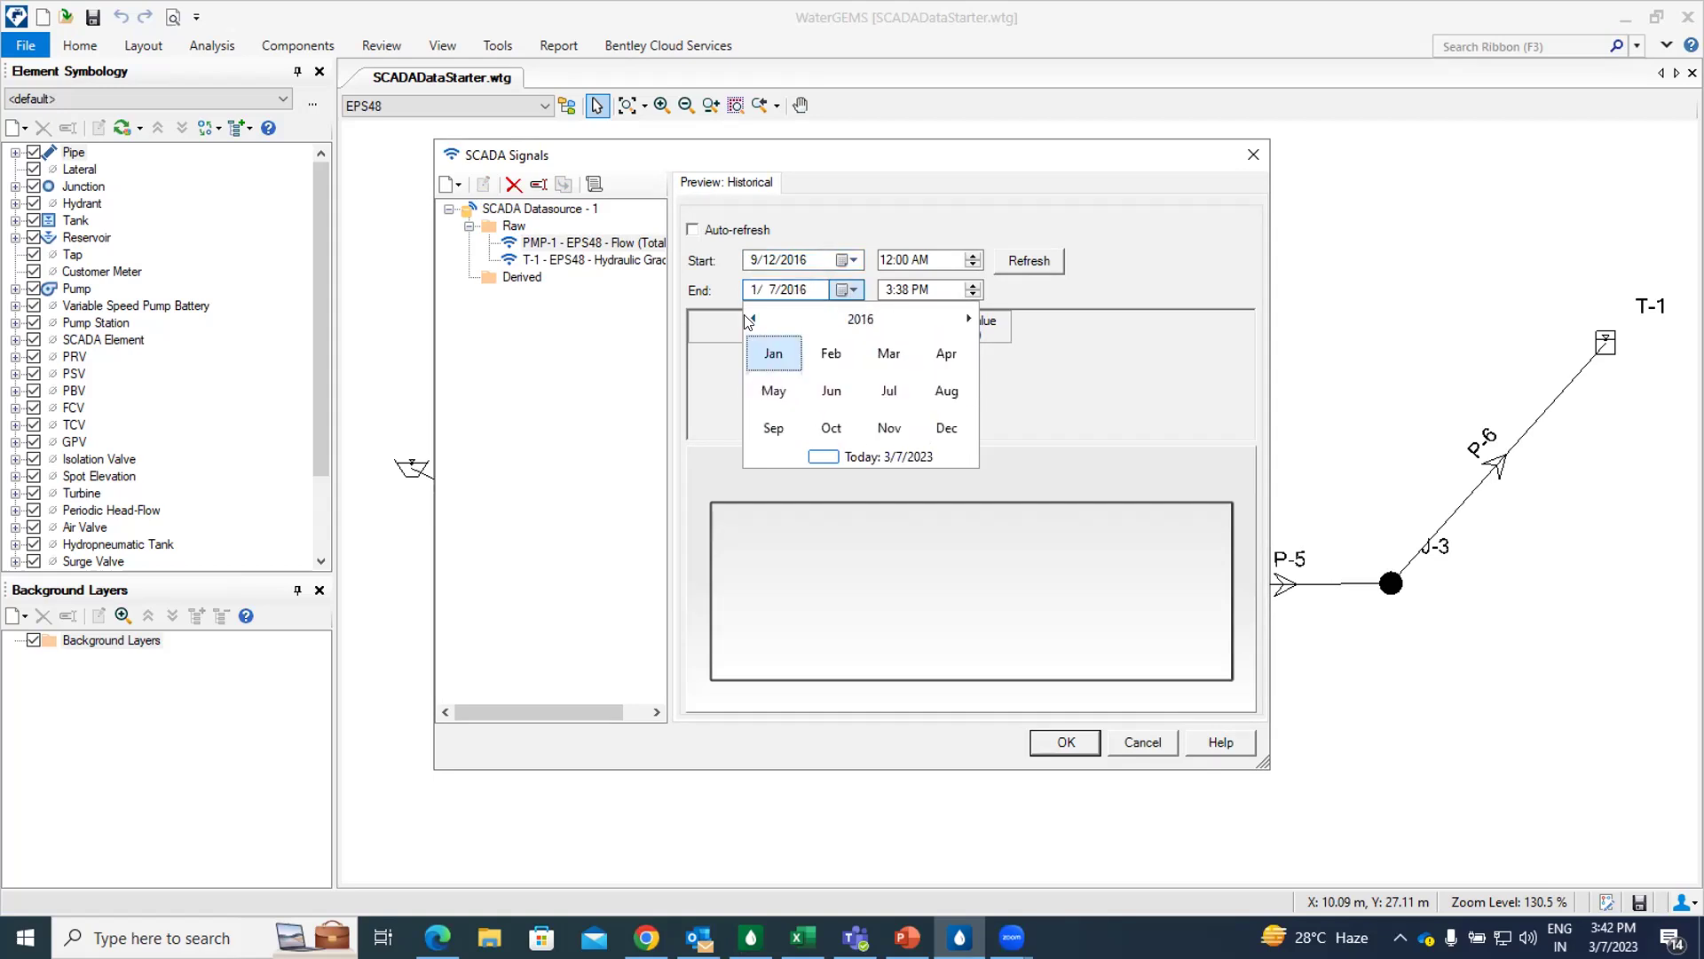
{"action": "left_click", "coordinate": [774, 432]}
{"action": "left_click", "coordinate": [790, 384]}
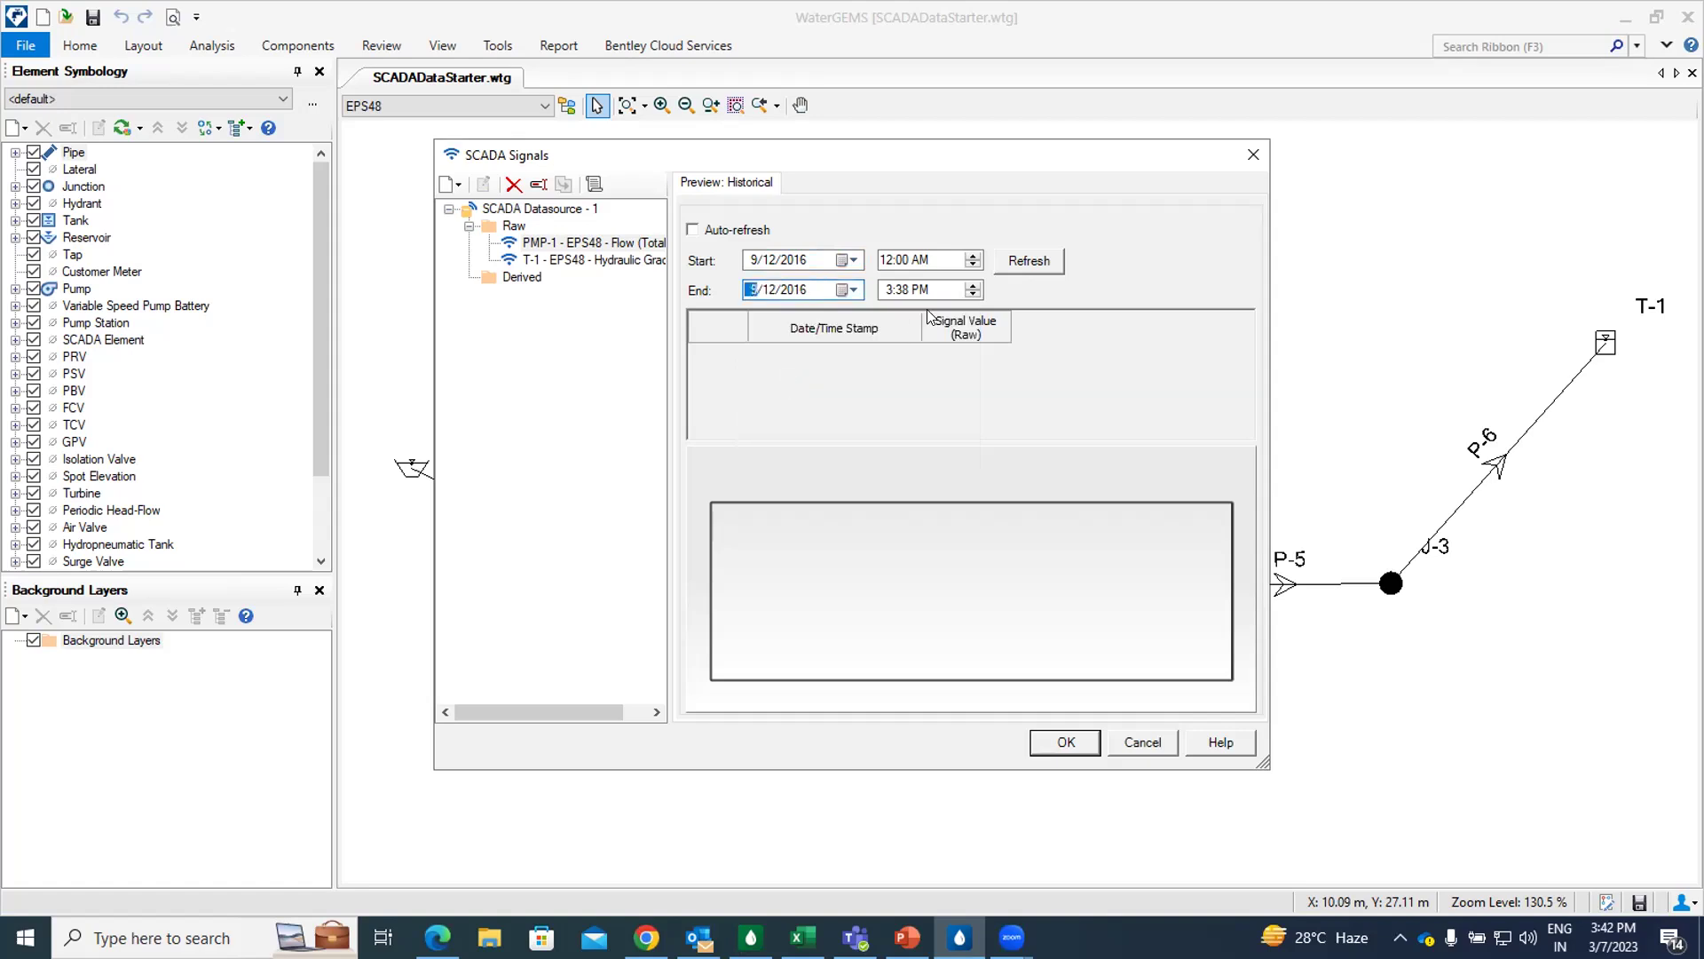
- Set the preview end time to 12:00 AM
{"action": "left_click", "coordinate": [898, 290]}
{"action": "key", "text": "Left"}
{"action": "type", "text": "12"}
{"action": "key", "text": "Right"}
{"action": "type", "text": "00"}
{"action": "key", "text": "Right"}
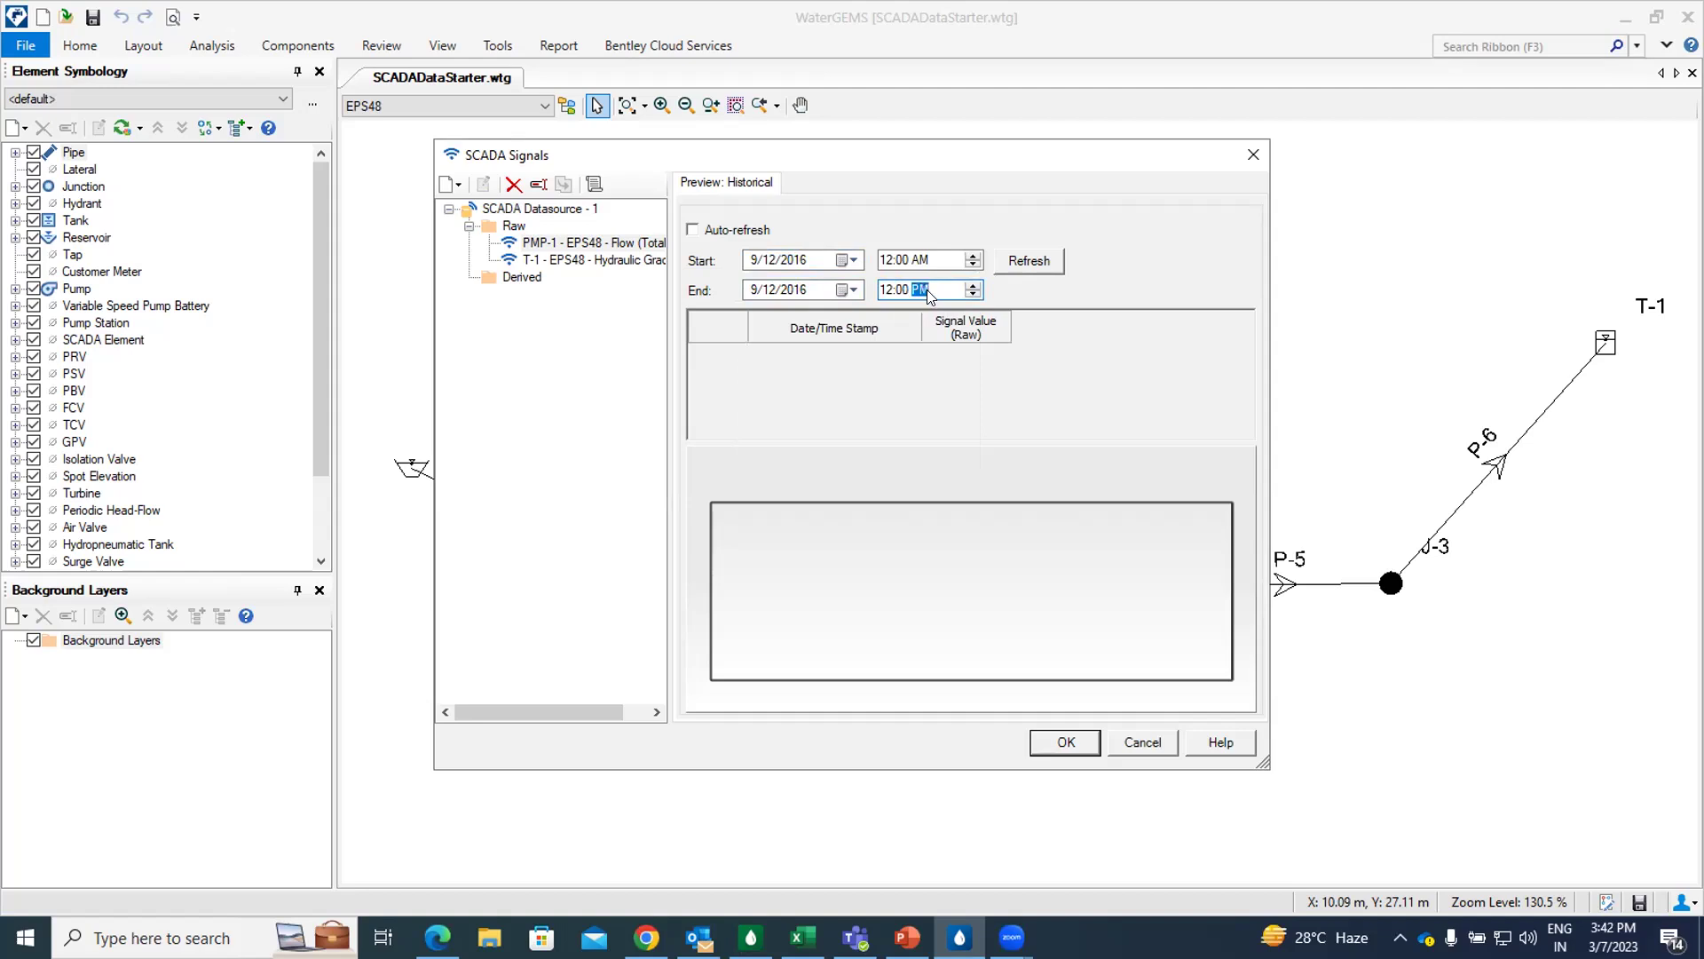
{"action": "key", "text": "a"}
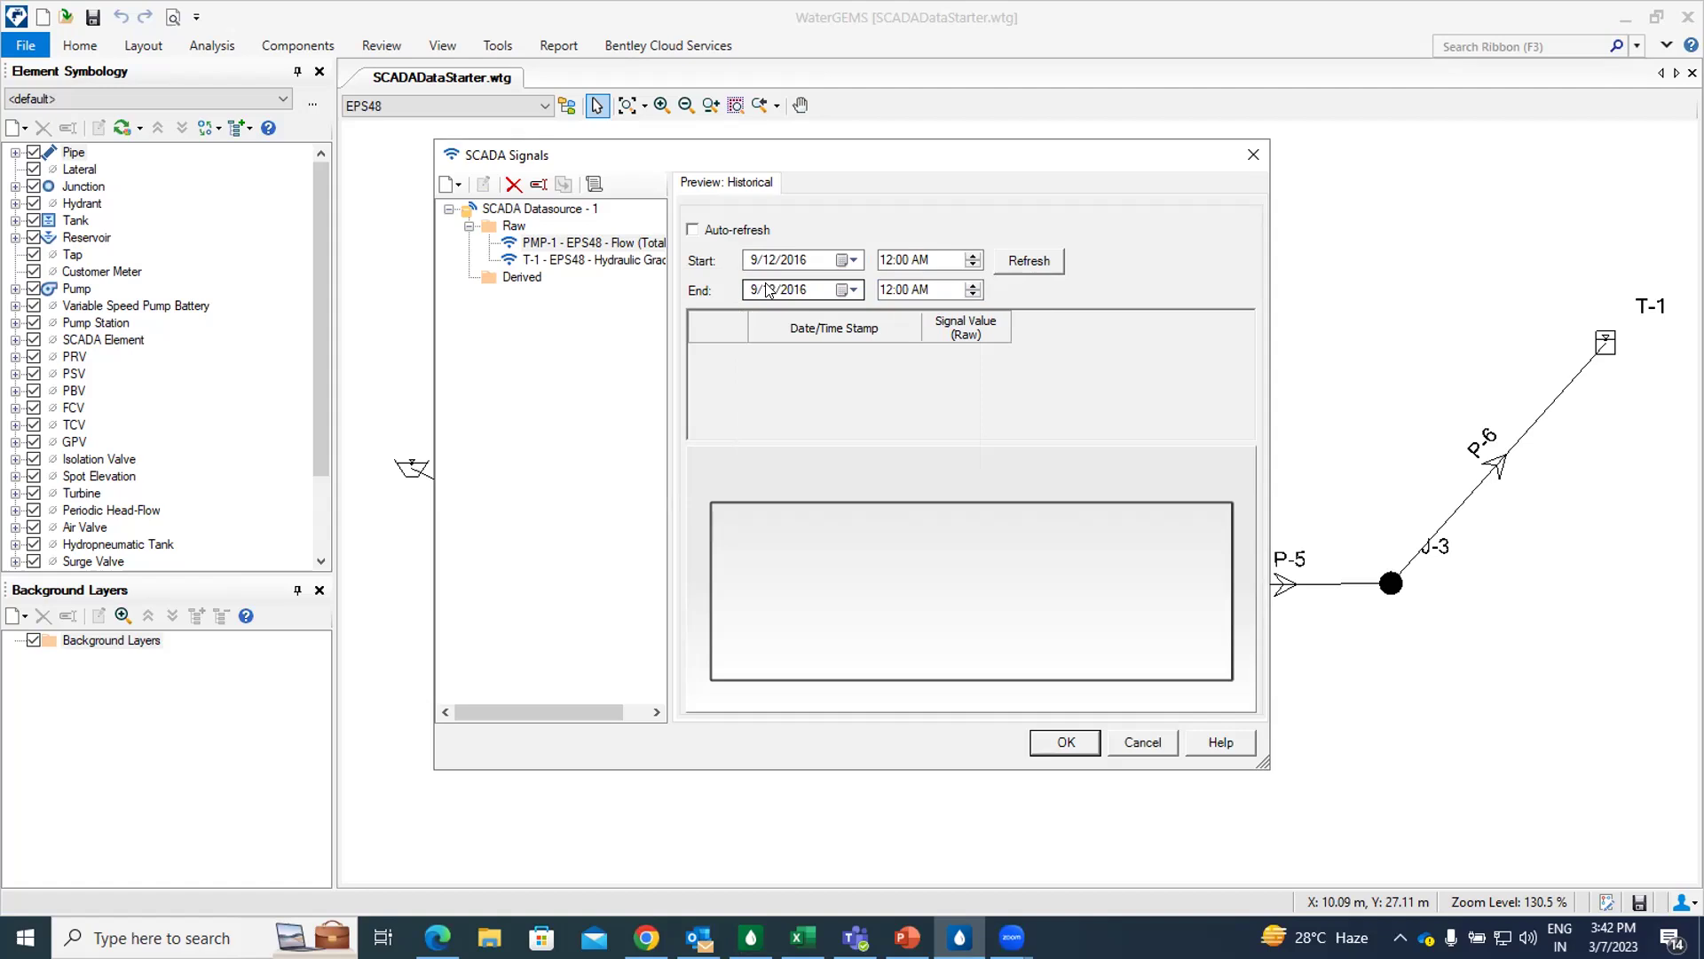
{"action": "left_click", "coordinate": [803, 937]}
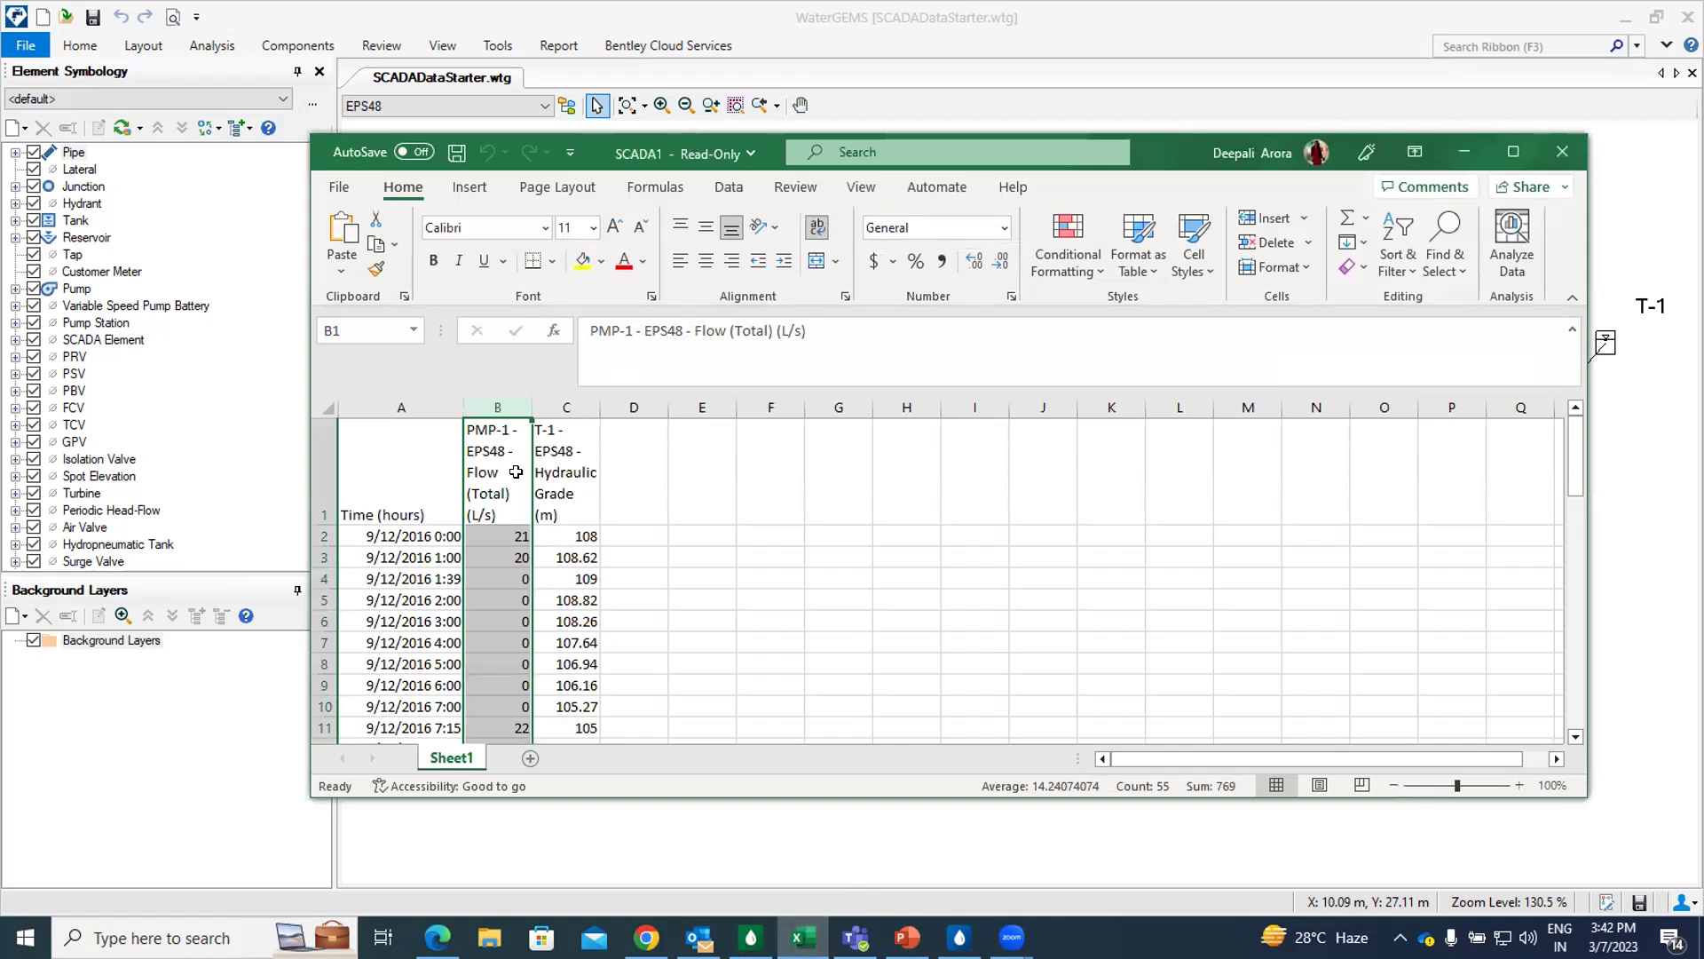
{"action": "left_click", "coordinate": [1461, 152]}
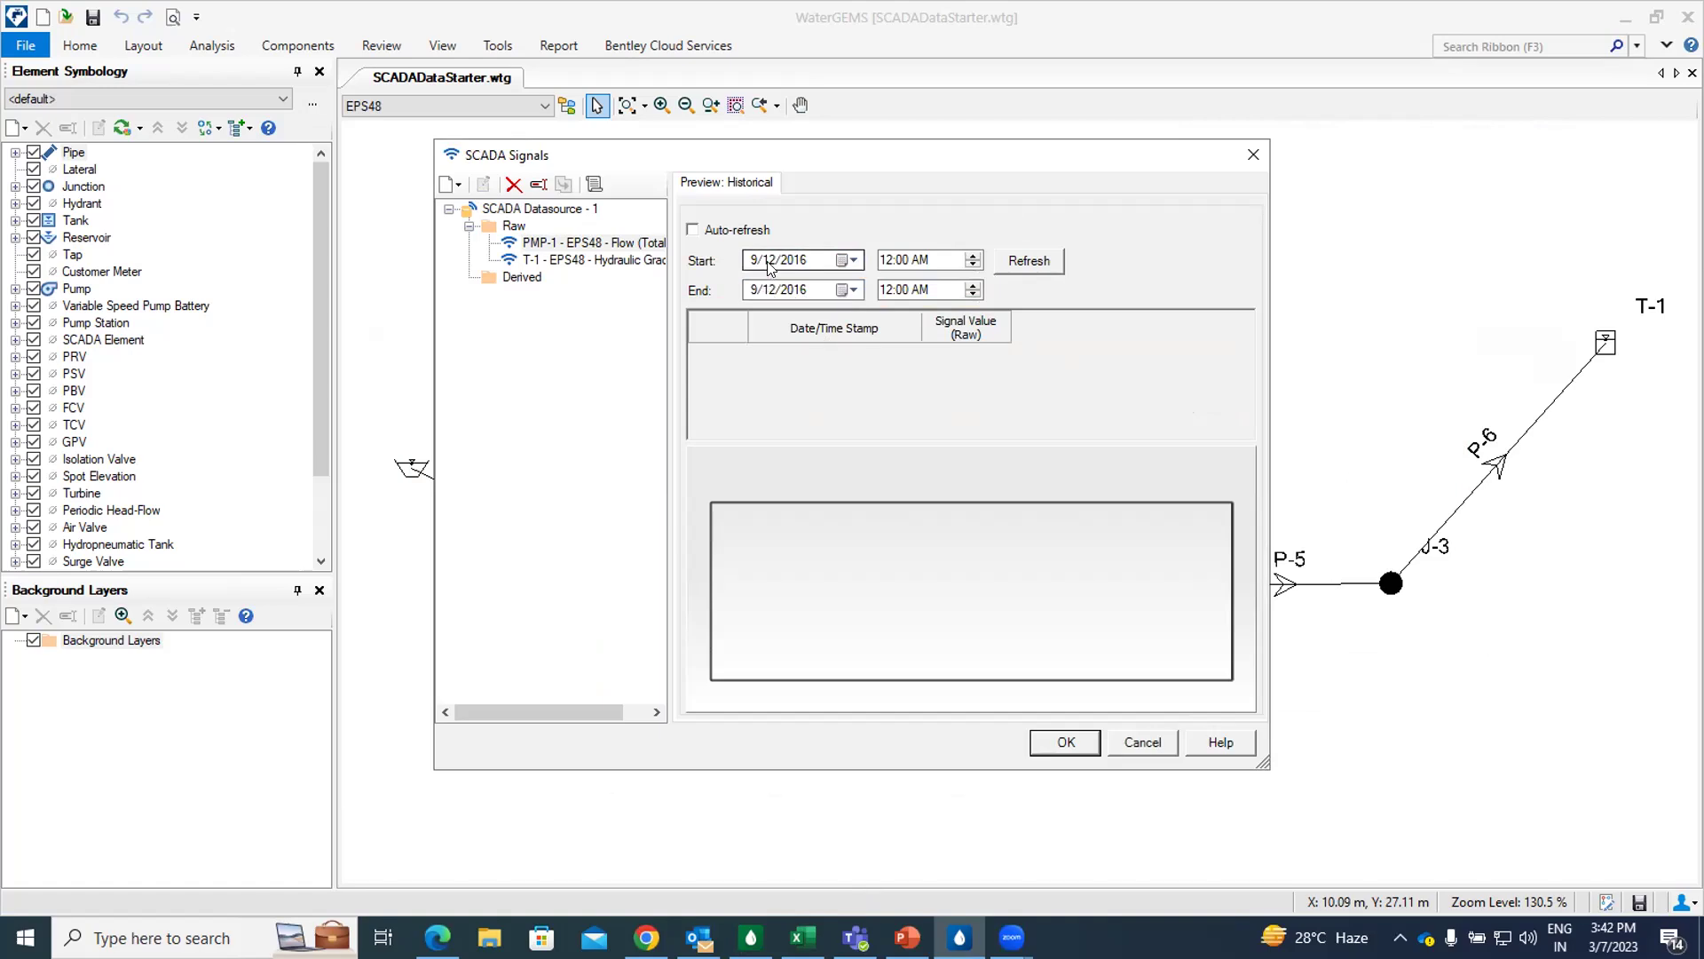
- Change the end date to 9/14/2016, refresh the PMP-1 flow preview, and select T-1
{"action": "left_click", "coordinate": [848, 292]}
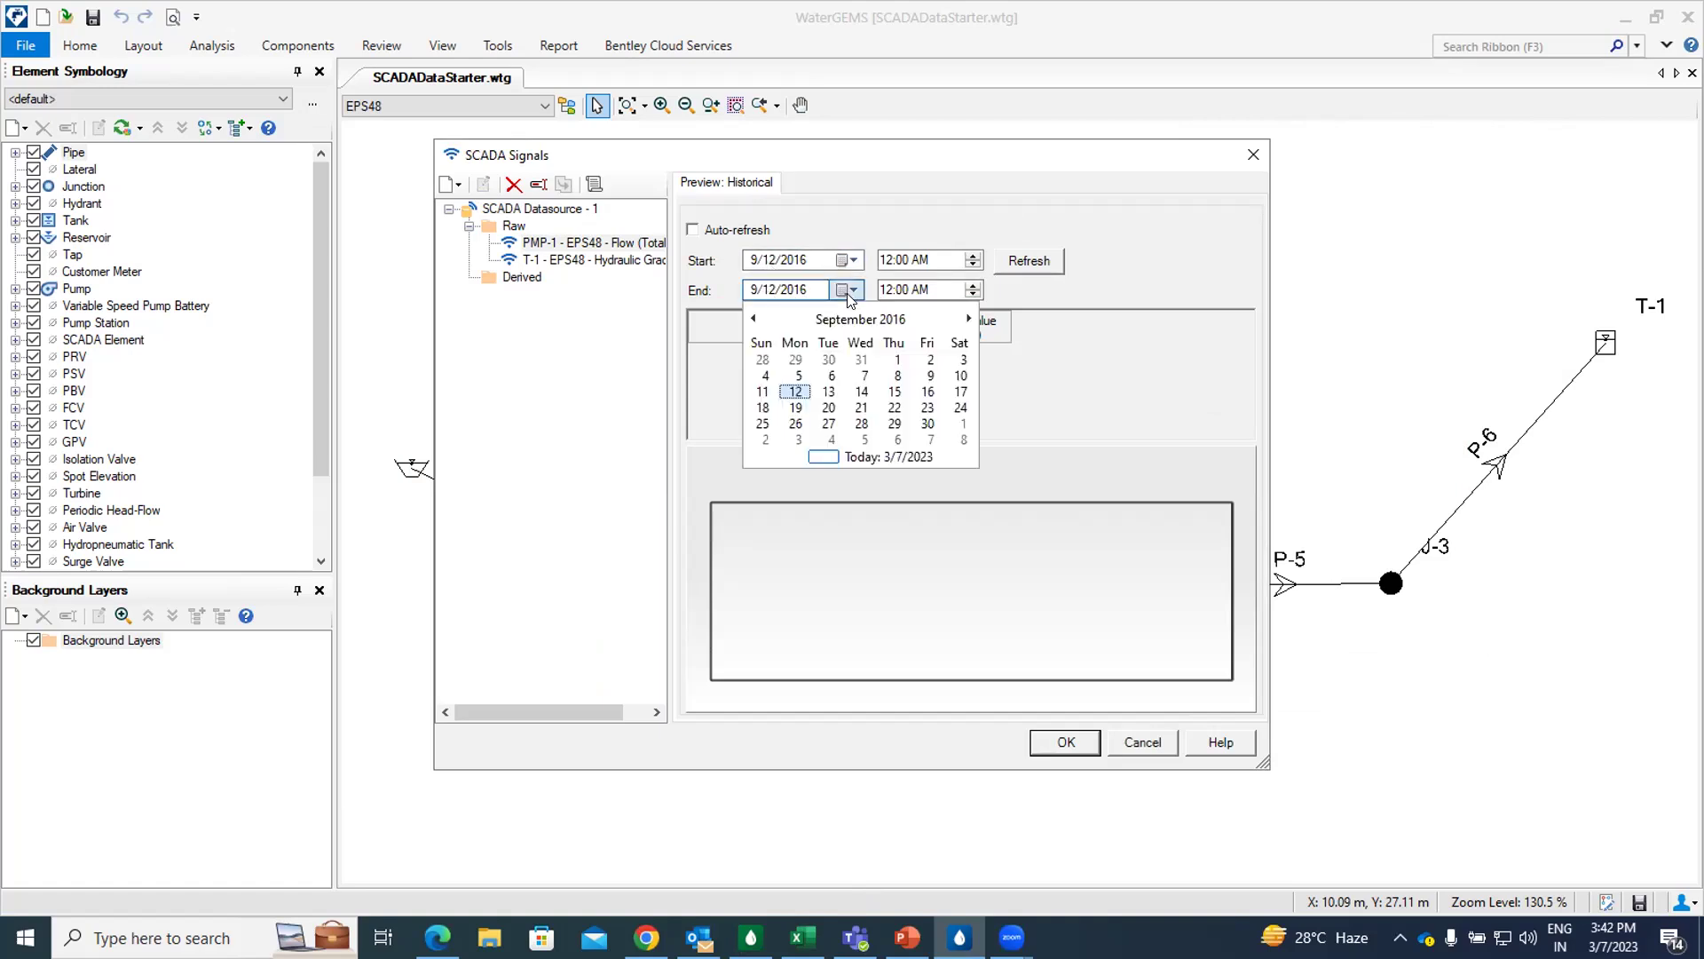
{"action": "left_click", "coordinate": [861, 392]}
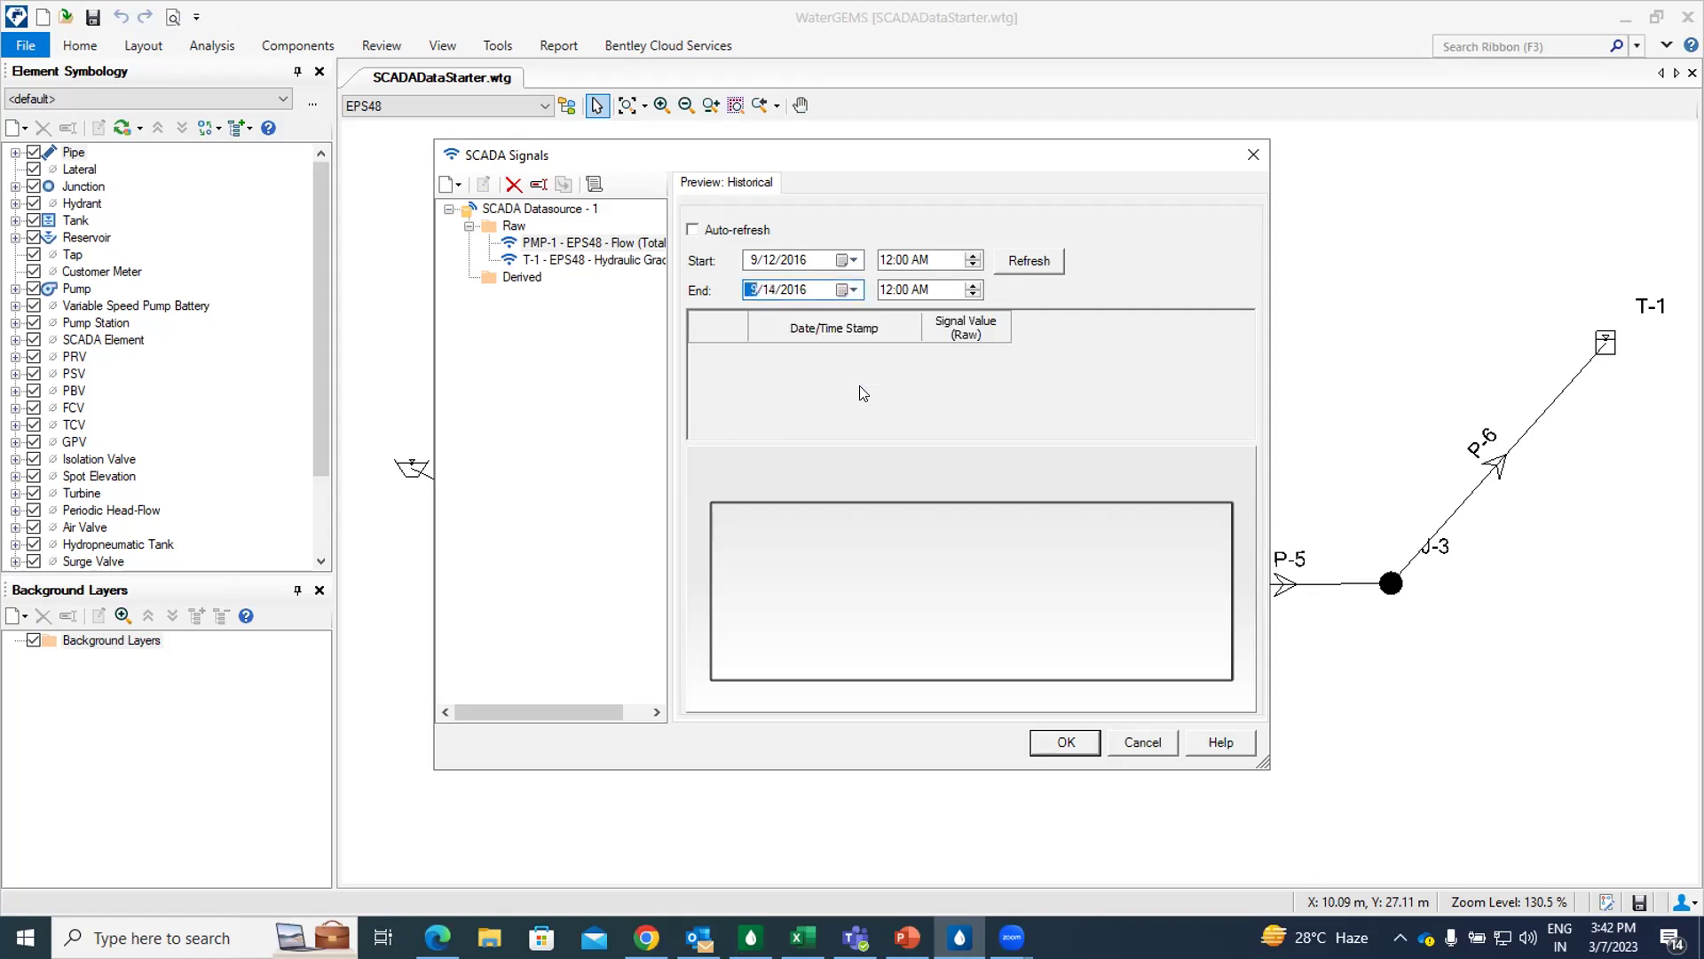
{"action": "left_click", "coordinate": [1020, 264]}
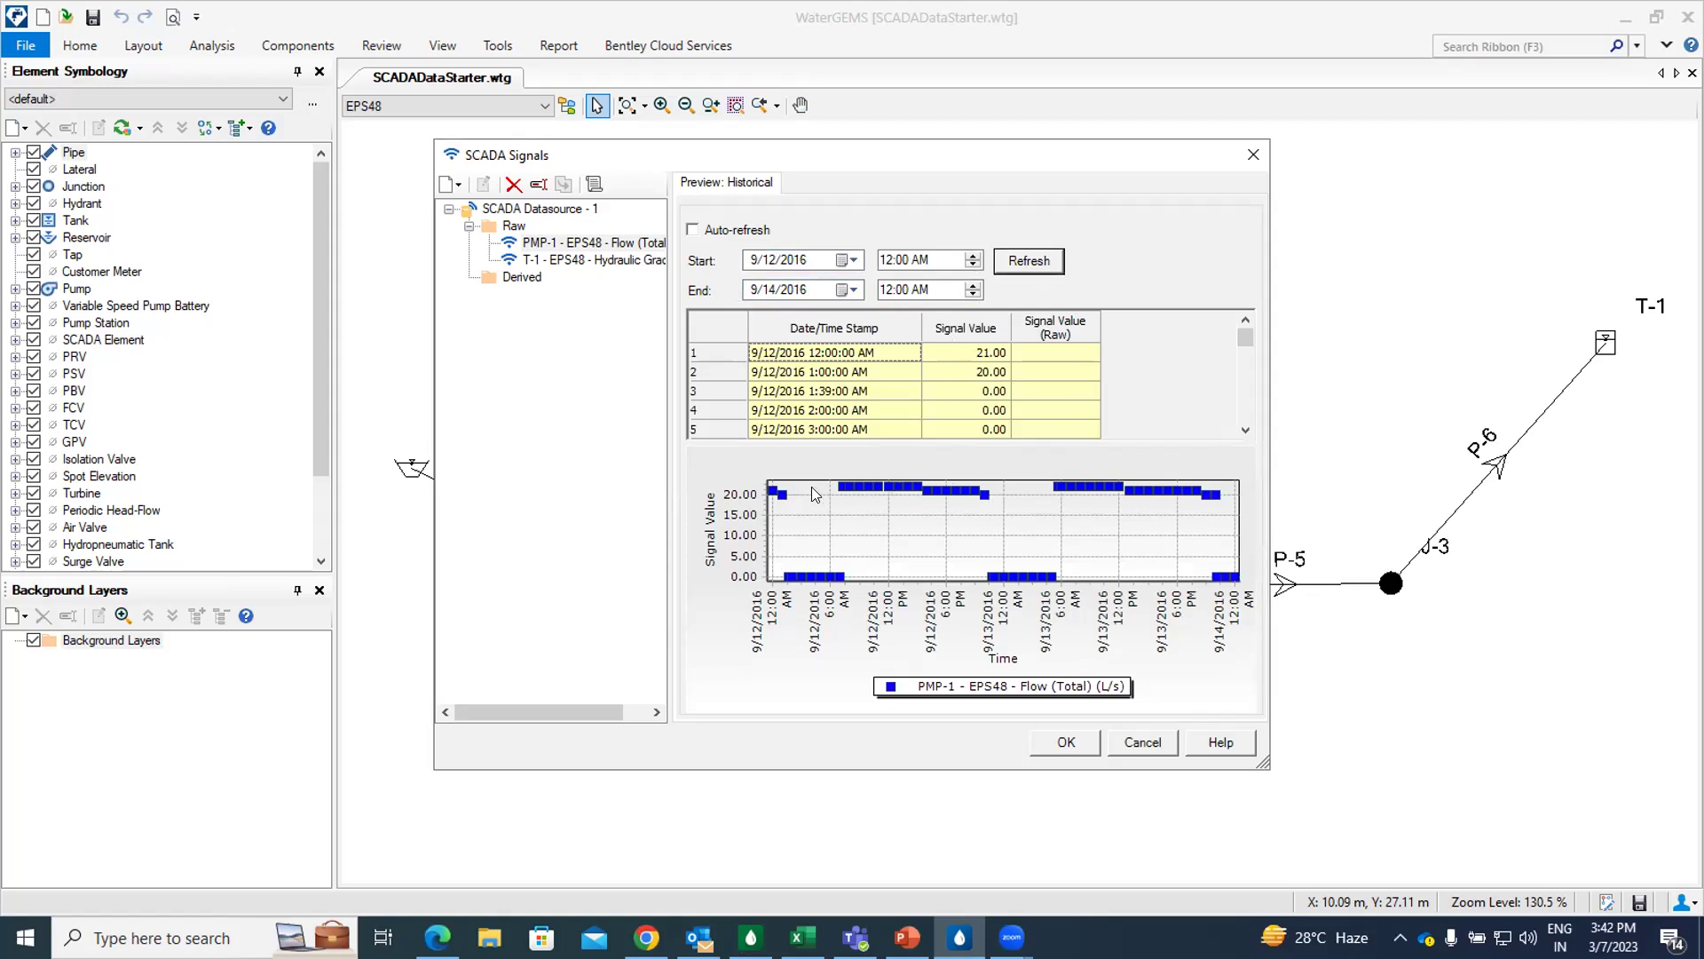
{"action": "left_click", "coordinate": [549, 260]}
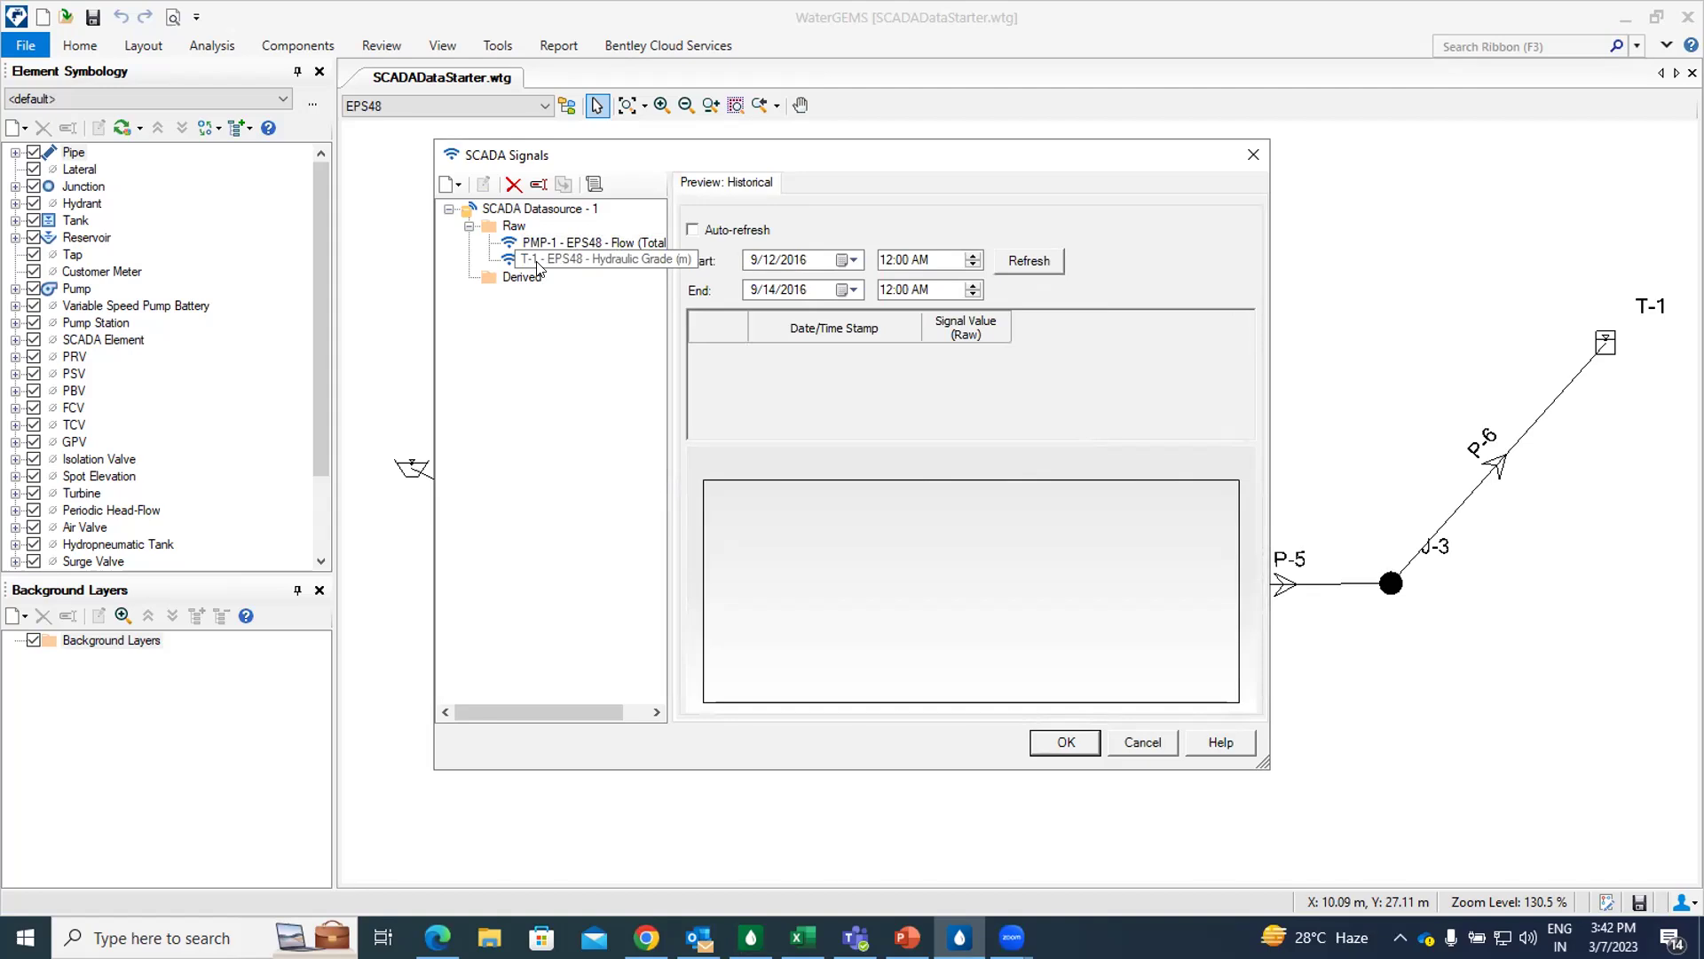
- Confirm and close the SCADA Signals dialog with OK
{"action": "left_click", "coordinate": [1077, 743]}
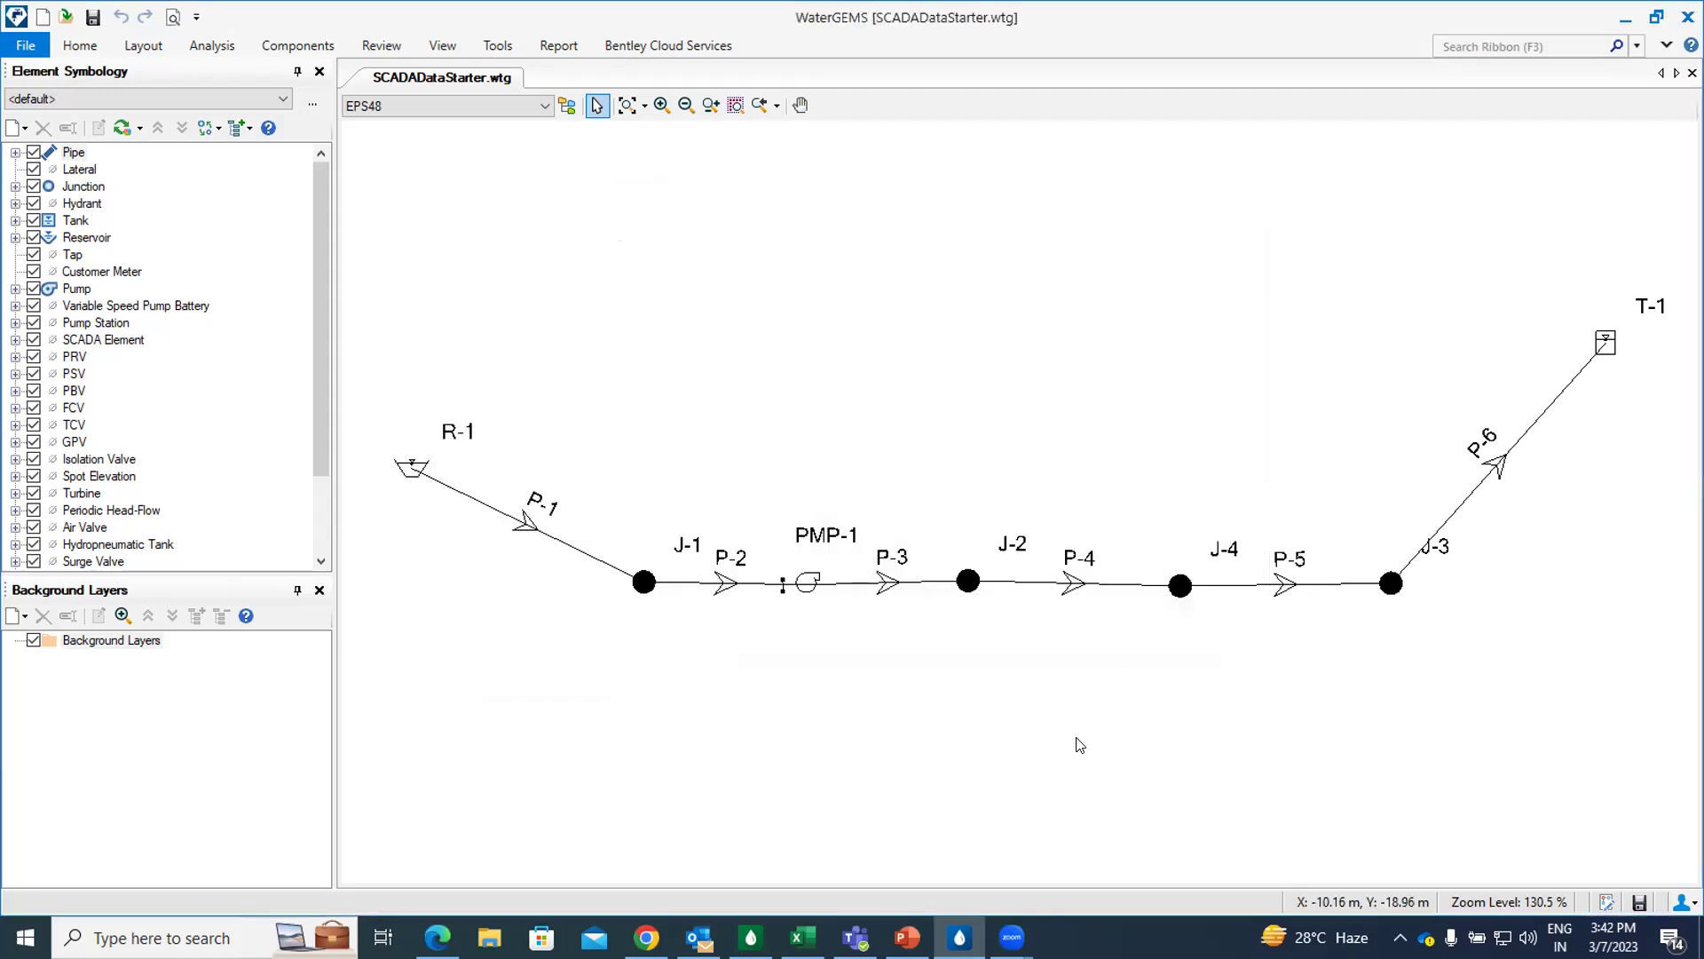